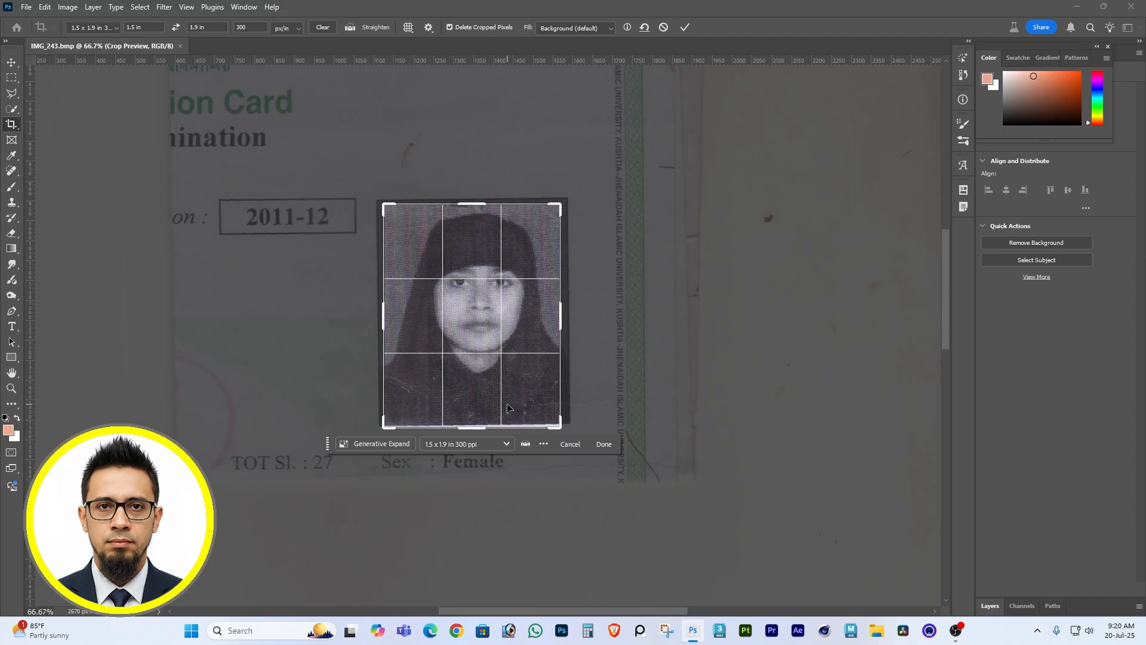
Crop the scan tightly around the ID portrait at 1.5 x 1.9 in, 300 ppi, and heal the scratch on the lower-left clothing.
left_click_drag(474, 428, 474, 424)
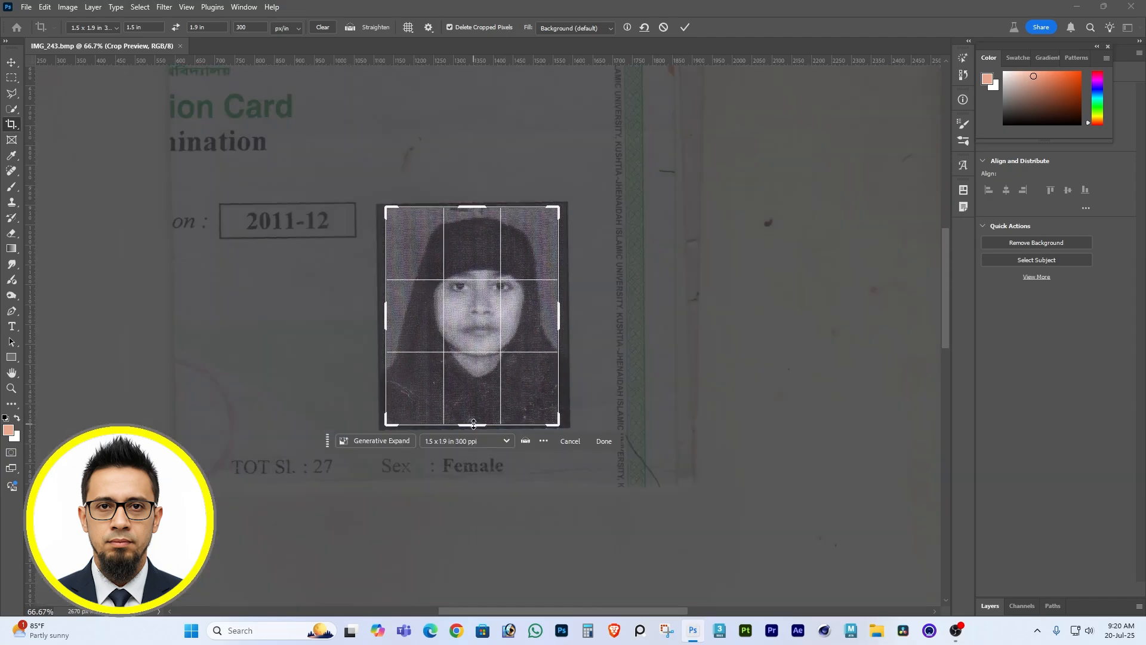
left_click(473, 427)
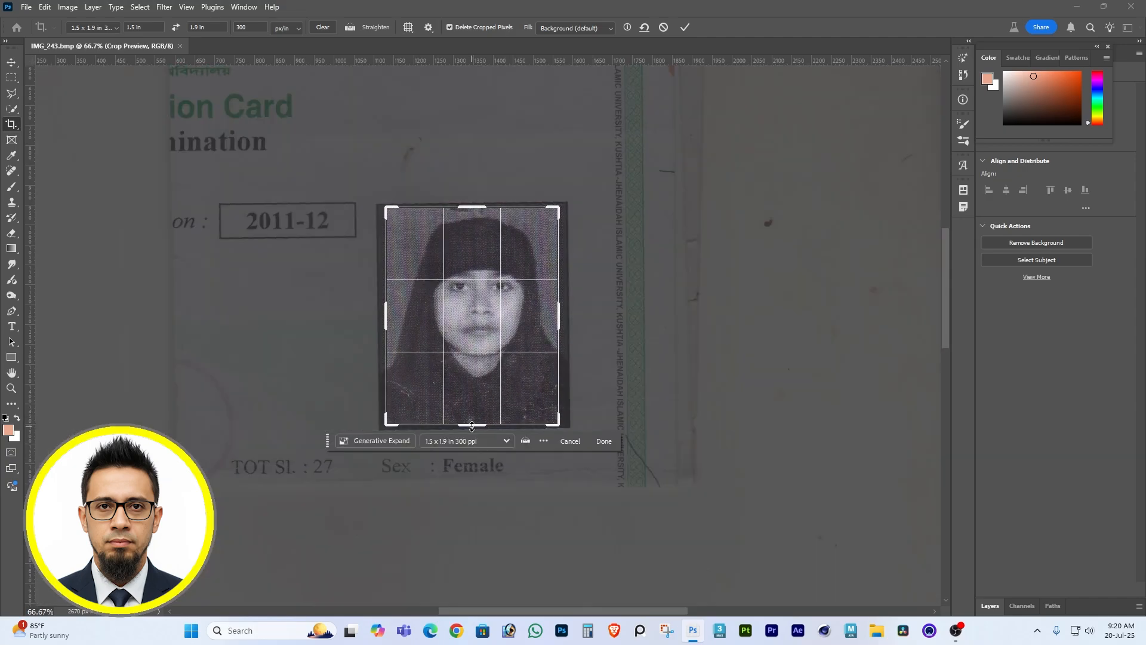
key("Left")
key("Left")
key("Return")
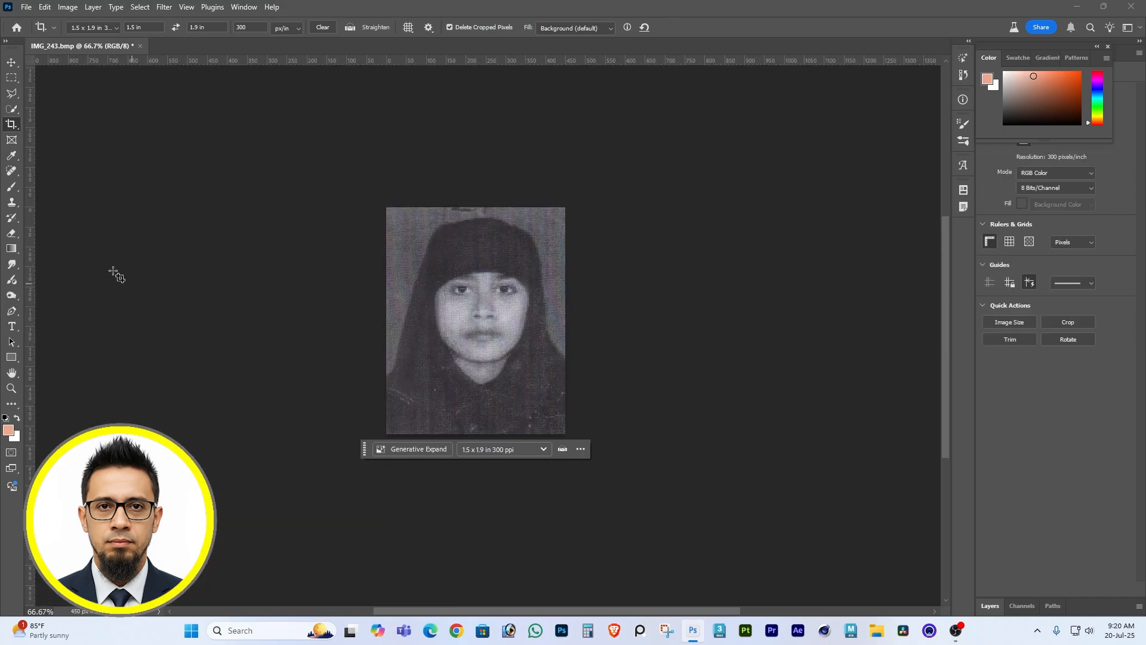
key("j")
left_click_drag(390, 389, 414, 405)
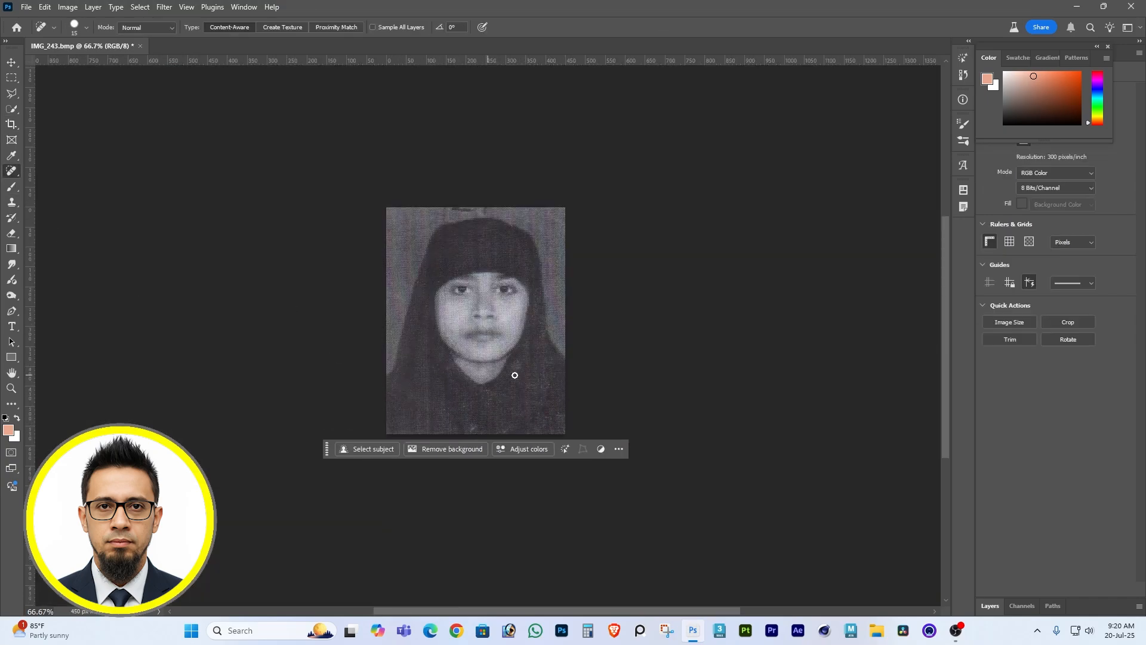
Remove the portrait's background and add an empty layer beneath the cut-out subject.
left_click(11, 78)
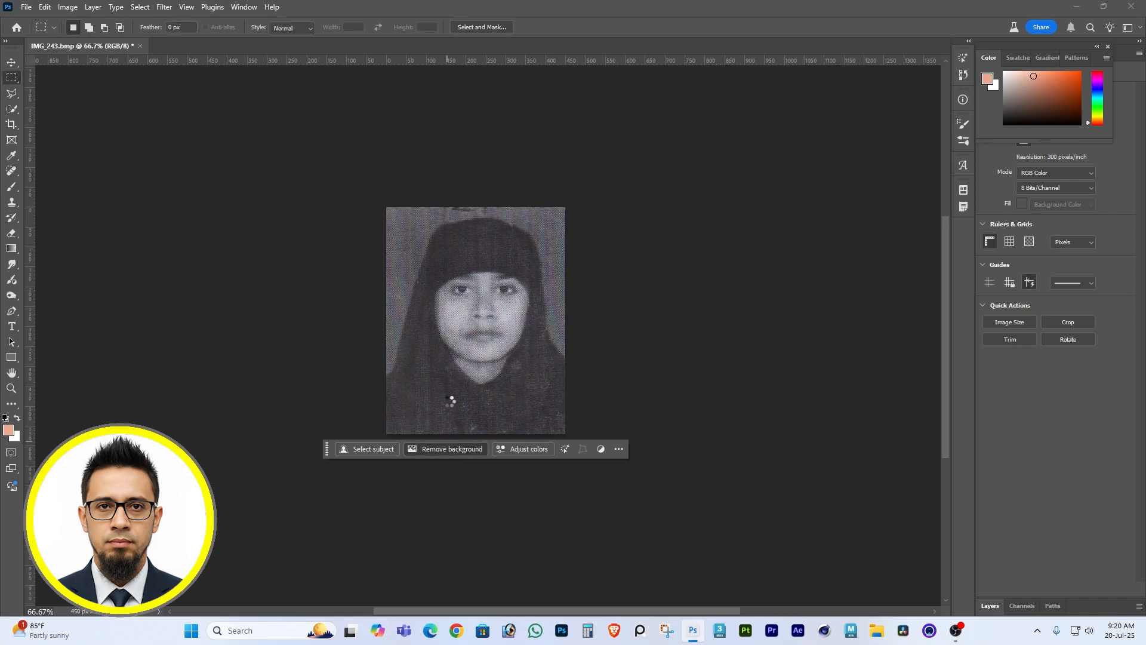
left_click(990, 606)
left_click(1110, 607)
left_click_drag(1050, 440, 1050, 406)
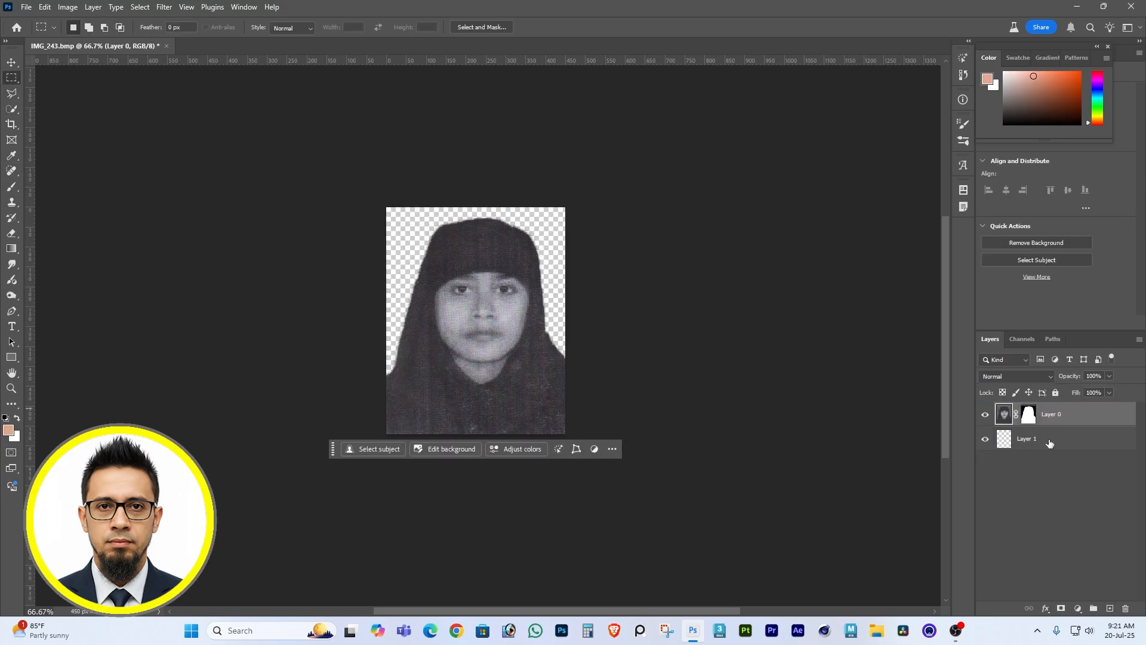
Fill the empty layer beneath the portrait with bright blue and merge the visible layers.
left_click(1048, 440)
left_click(1097, 88)
left_click(1075, 76)
key("alt+BackSpace")
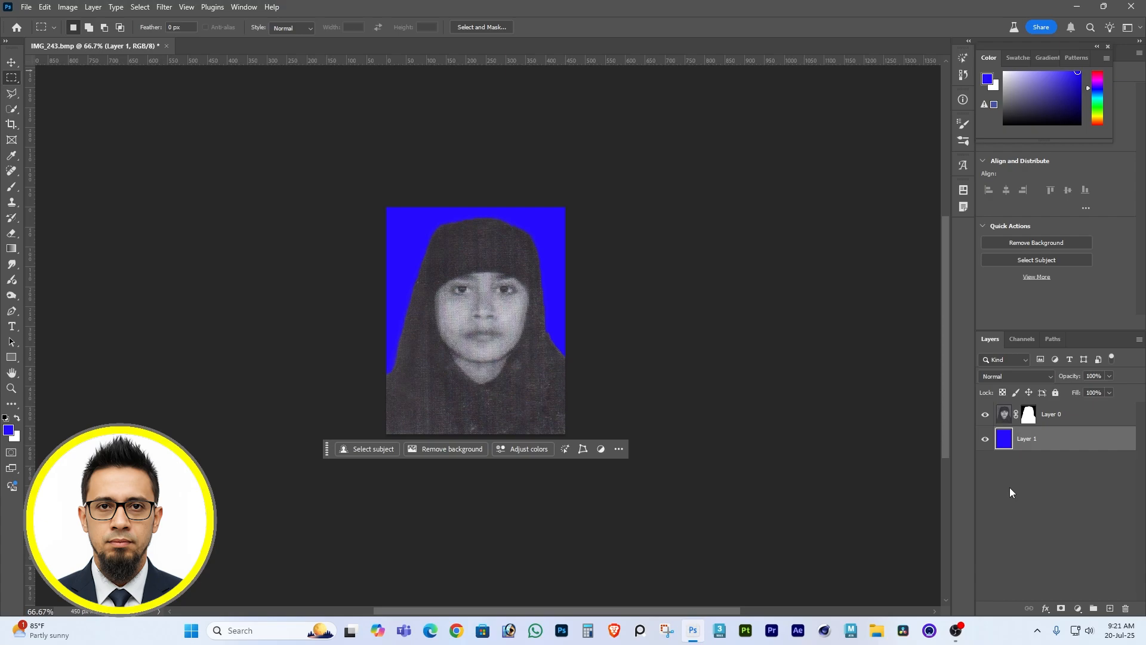
key("ctrl+shift+e")
Apply the Photo Restoration and Colorize neural filters to the merged portrait, output to the current layer.
scroll(518, 345, "up", 1)
left_click_drag(501, 328, 547, 343)
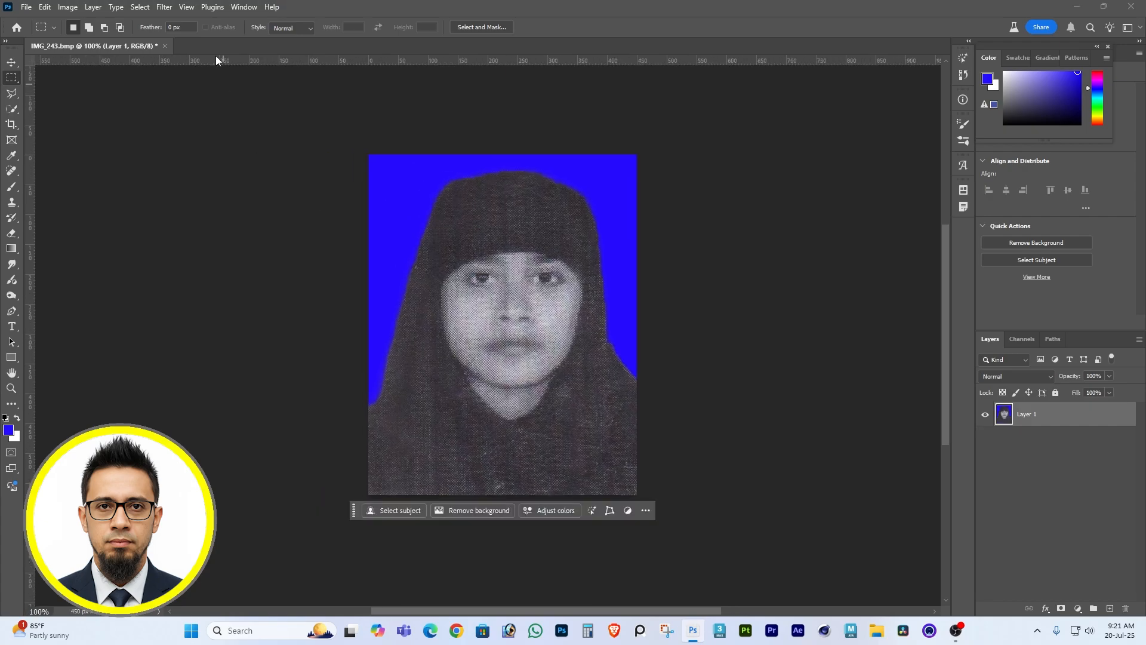
left_click(164, 6)
left_click(179, 56)
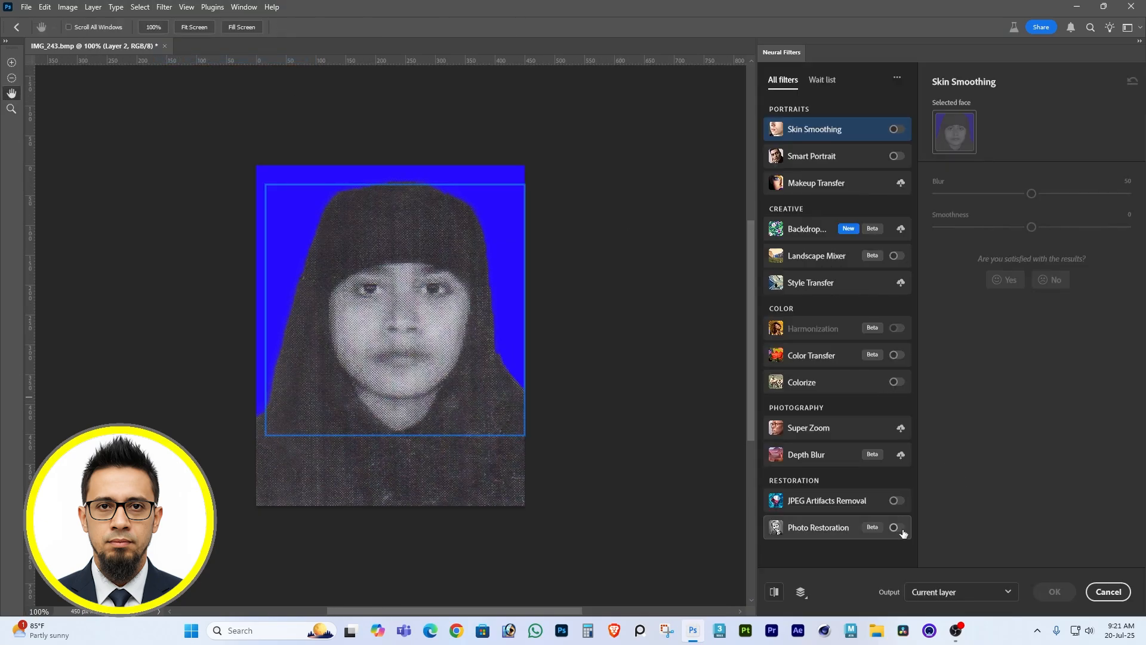
left_click(896, 527)
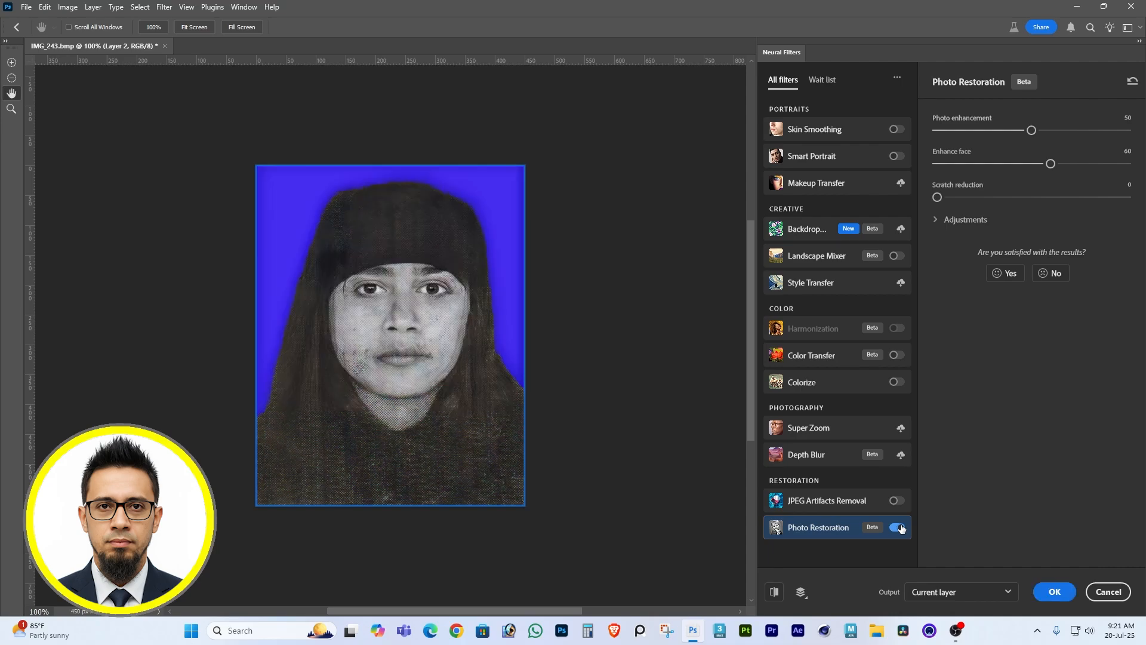
left_click(897, 382)
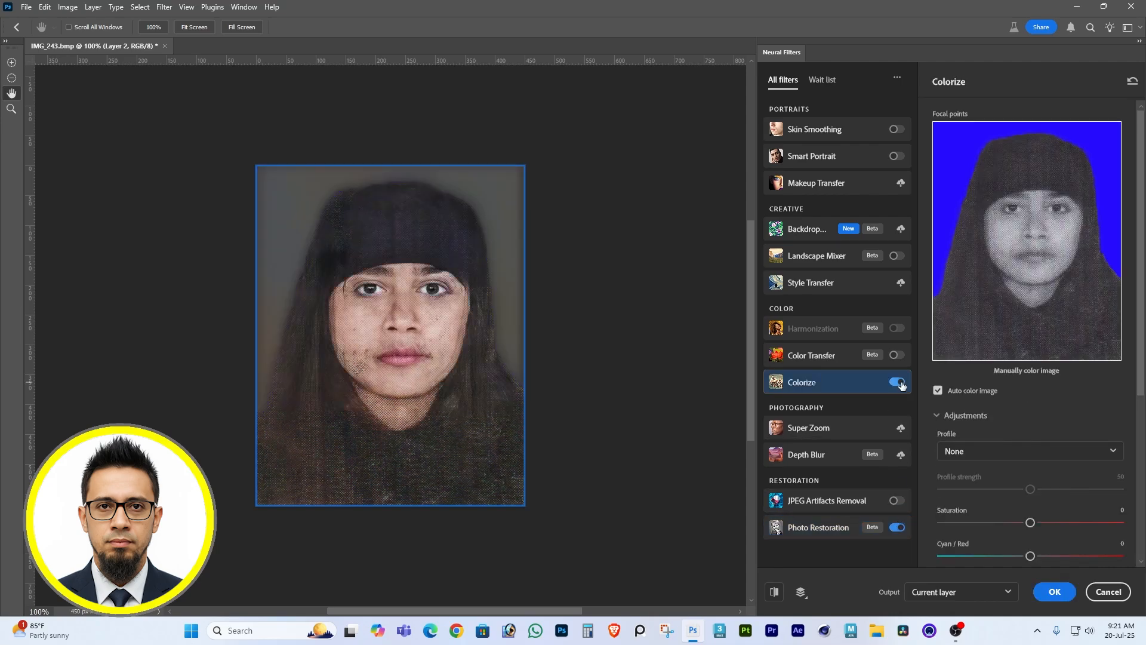
left_click(1054, 592)
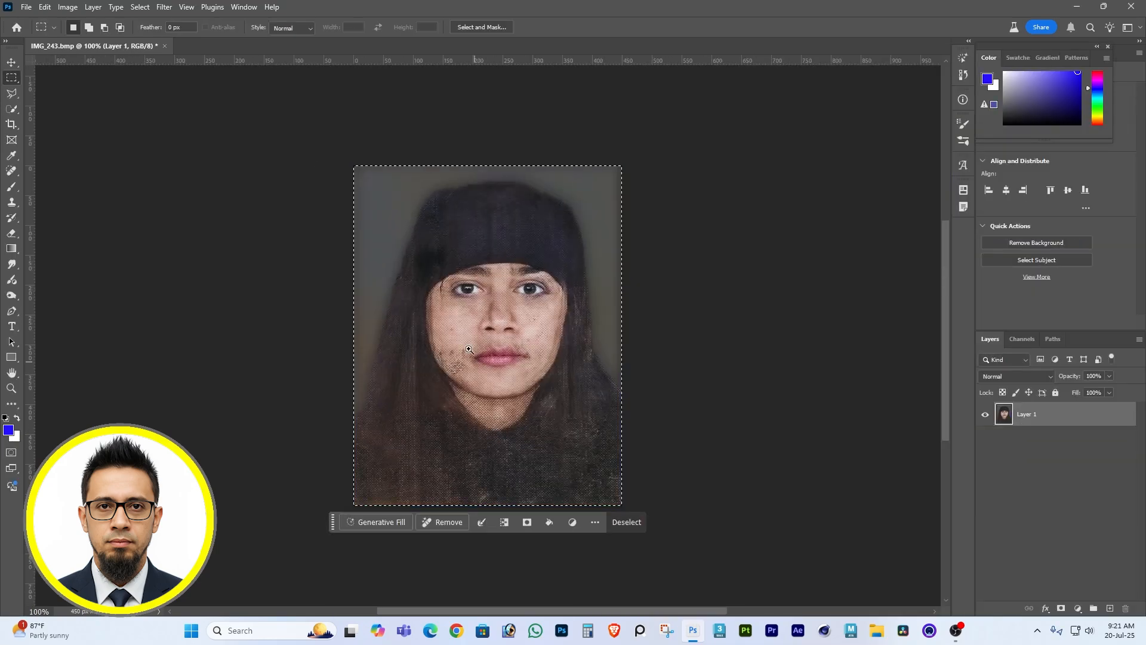
Retouch the dark speckles and stray lines on both cheeks, near the mouth and beside the eye with the Spot Healing Brush.
scroll(472, 358, "up", 2)
left_click(11, 170)
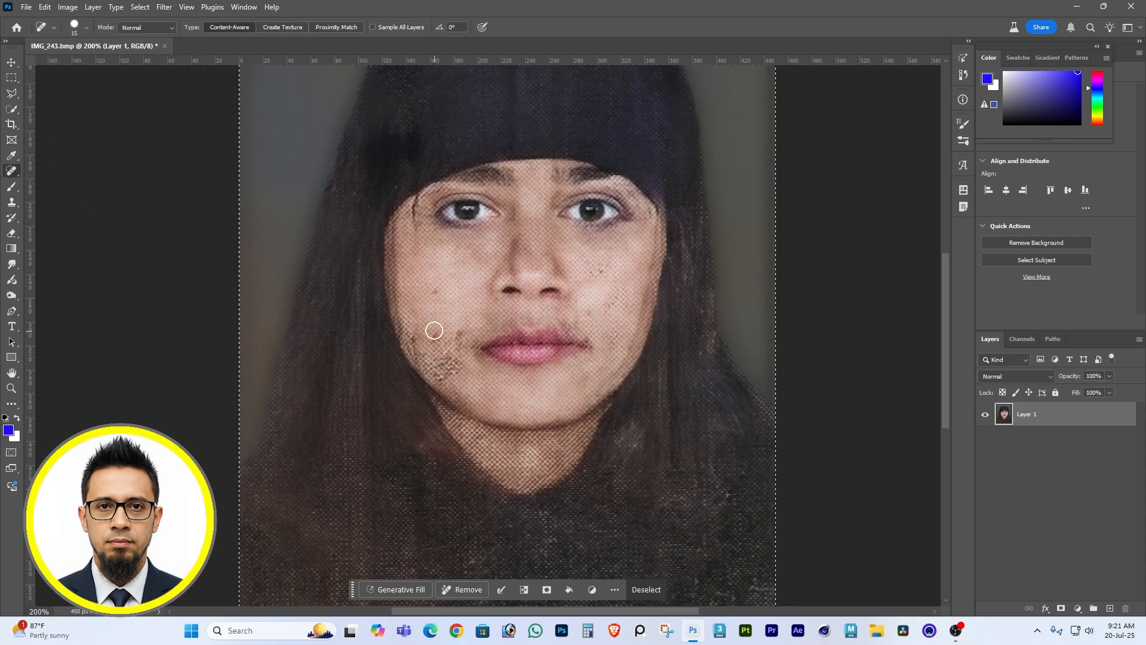
left_click(450, 332)
left_click(451, 374)
left_click(426, 362)
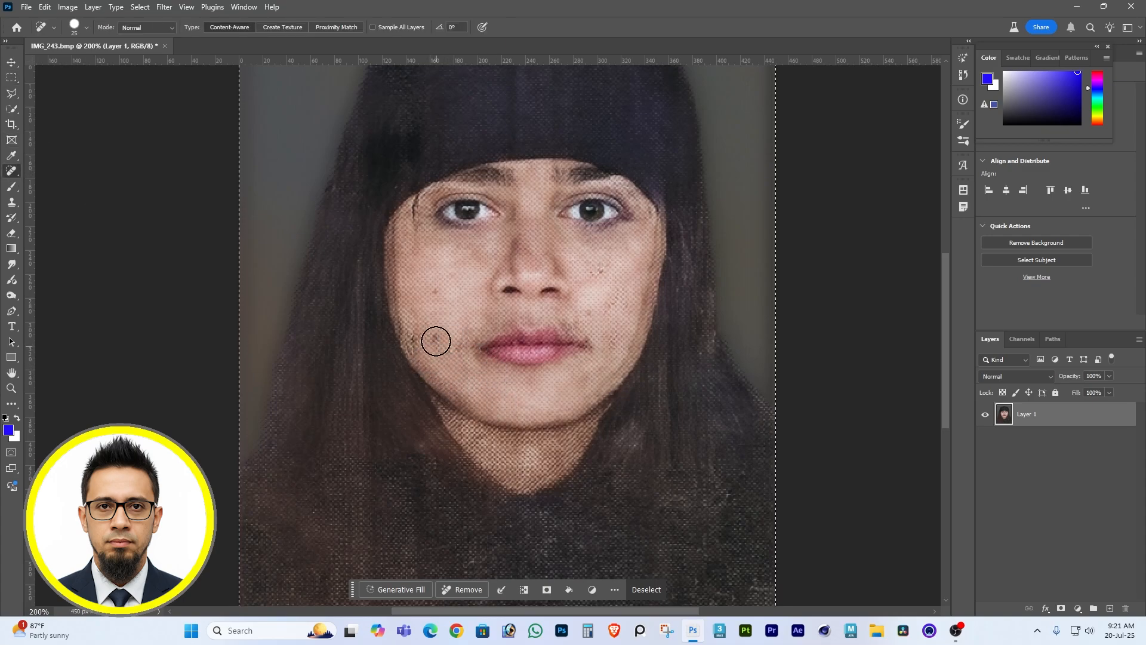
left_click(435, 341)
left_click(415, 344)
left_click(435, 291)
key("bracketleft")
left_click_drag(417, 204, 417, 221)
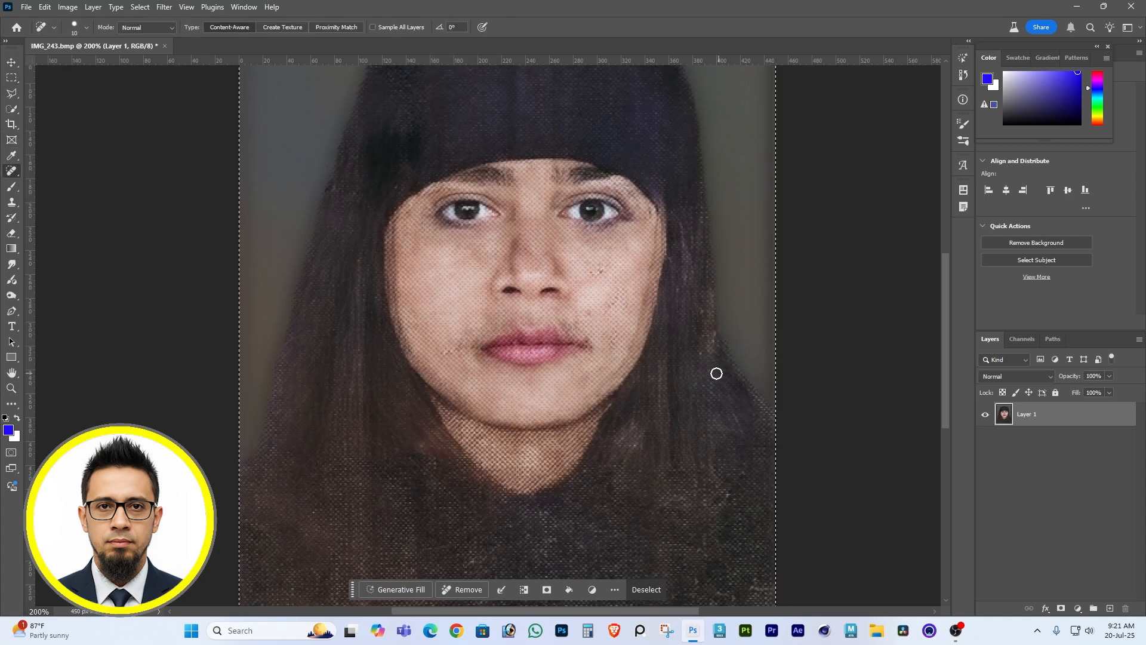
left_click(598, 272)
left_click(456, 346)
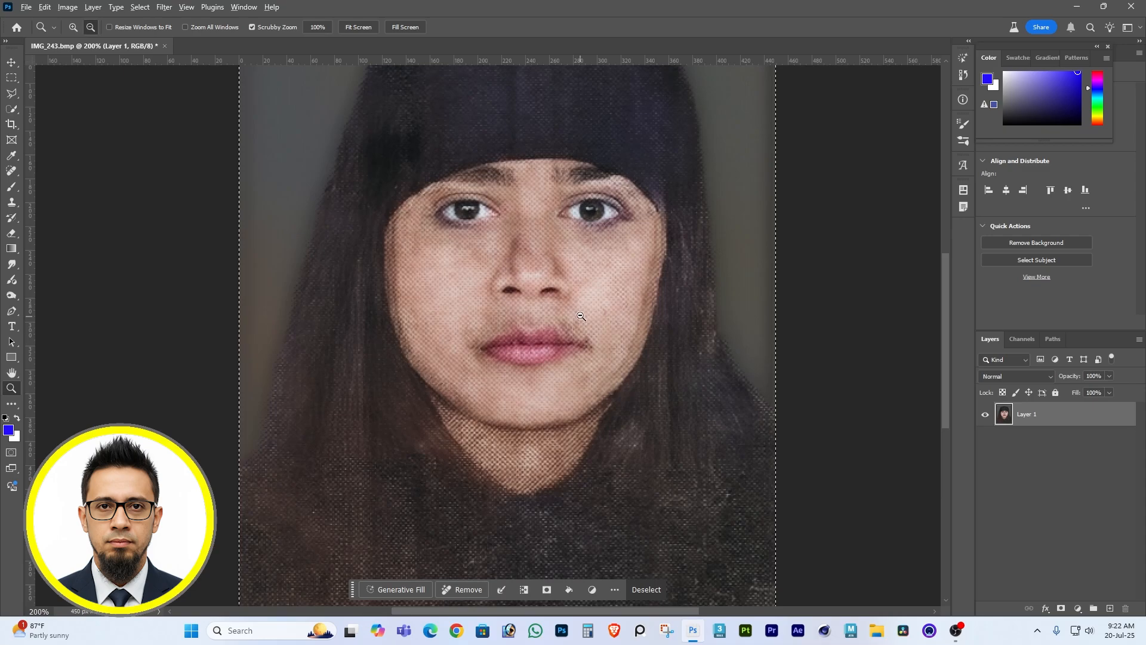
Brighten the portrait's darker tones with an RGB Curves point at input 60, output 69.
key("ctrl+minus")
key("ctrl+minus")
key("ctrl+minus")
key("ctrl+m")
left_click_drag(779, 300, 780, 294)
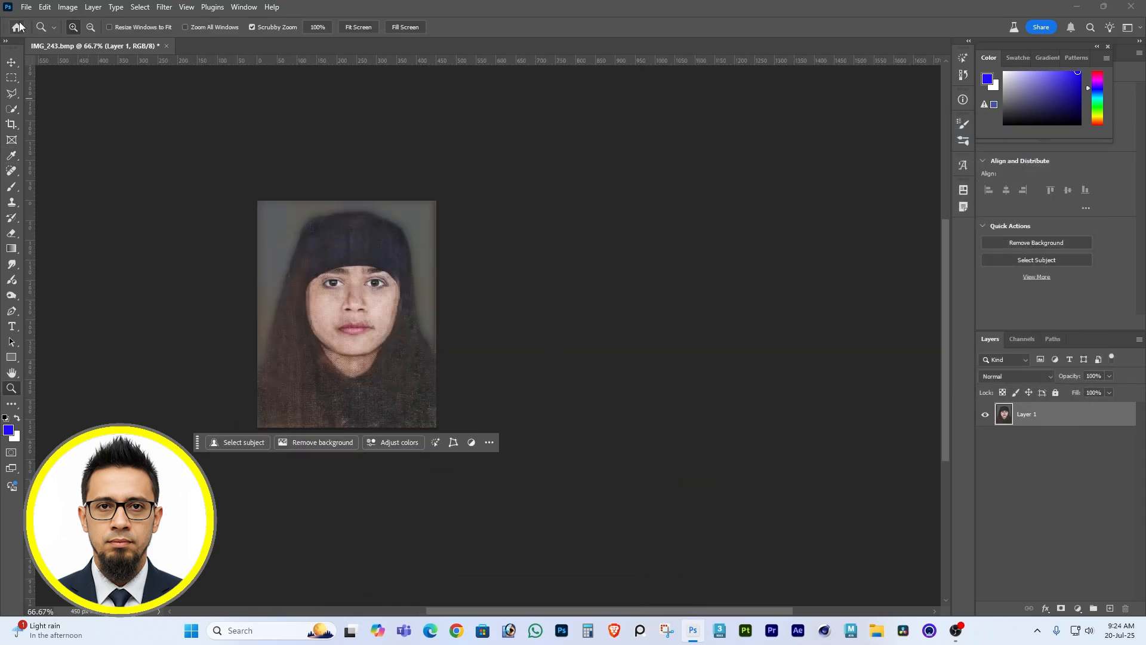
Export the retouched portrait as a PNG named 123 to the Desktop.
left_click(26, 7)
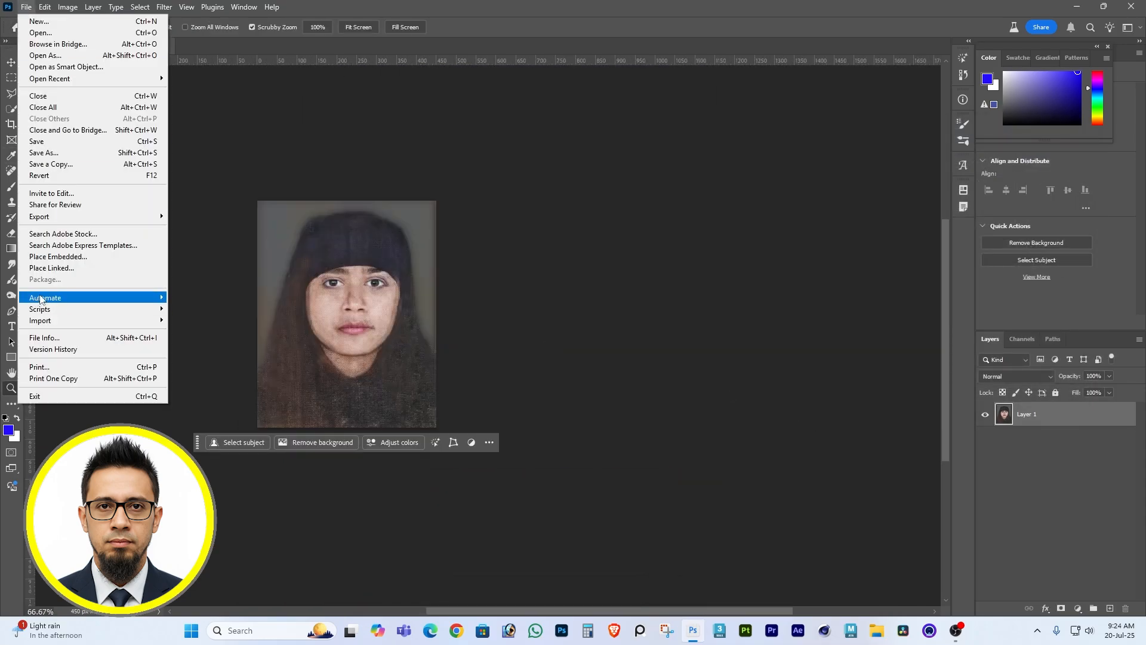
mouse_move(65, 217)
left_click(210, 216)
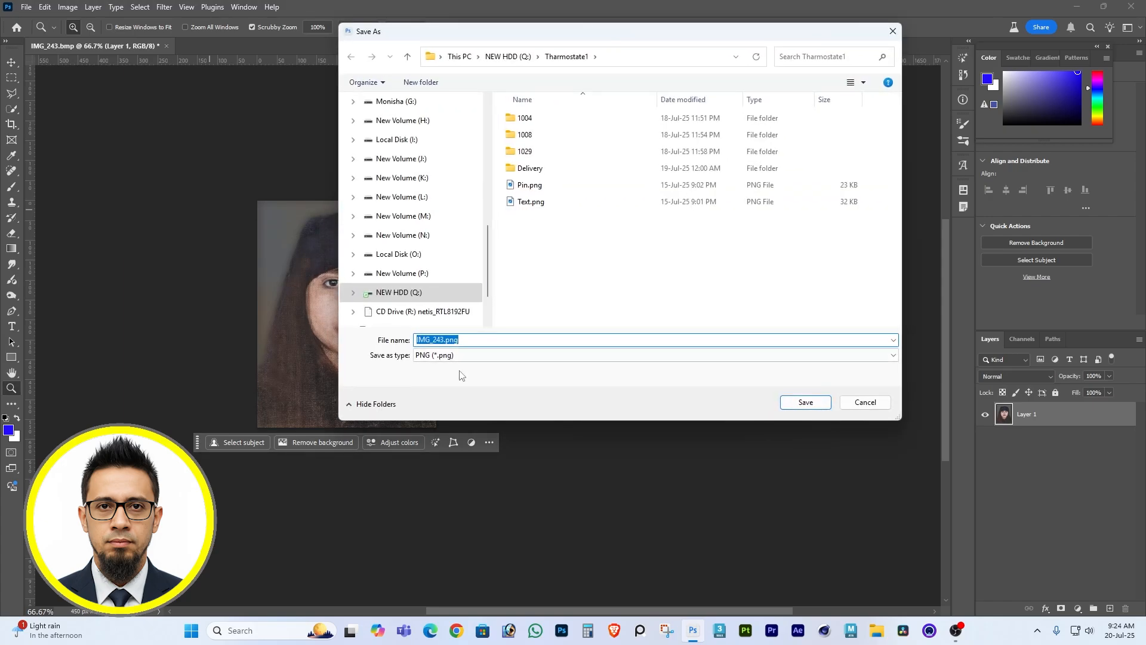
scroll(406, 173, "up", 6)
left_click(400, 167)
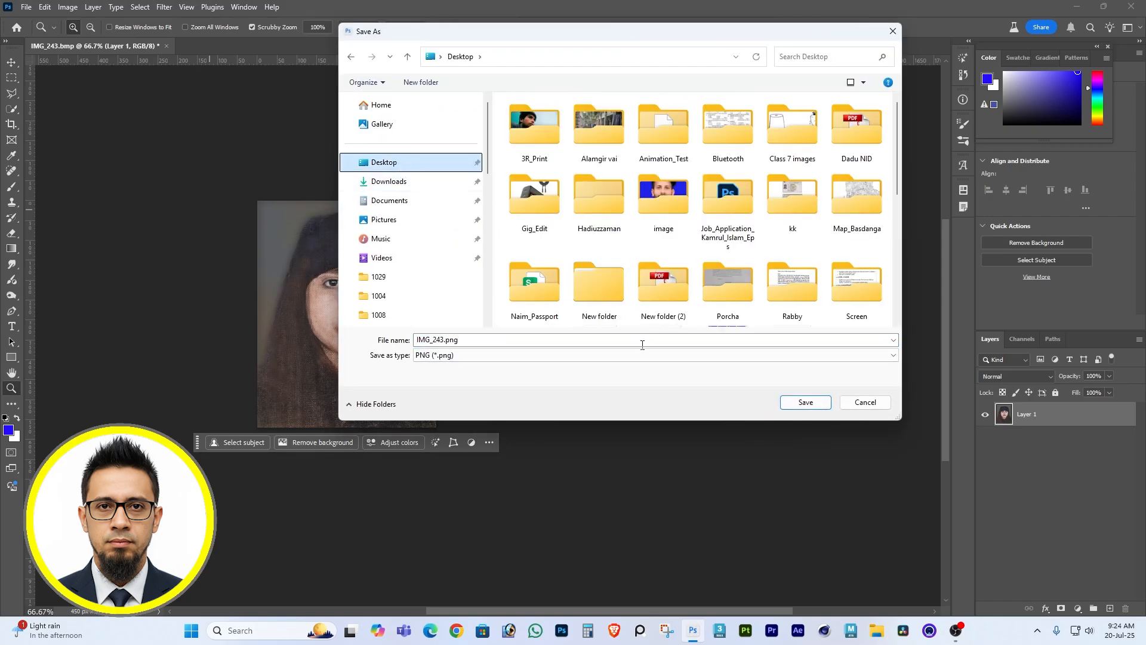
double_click(468, 341)
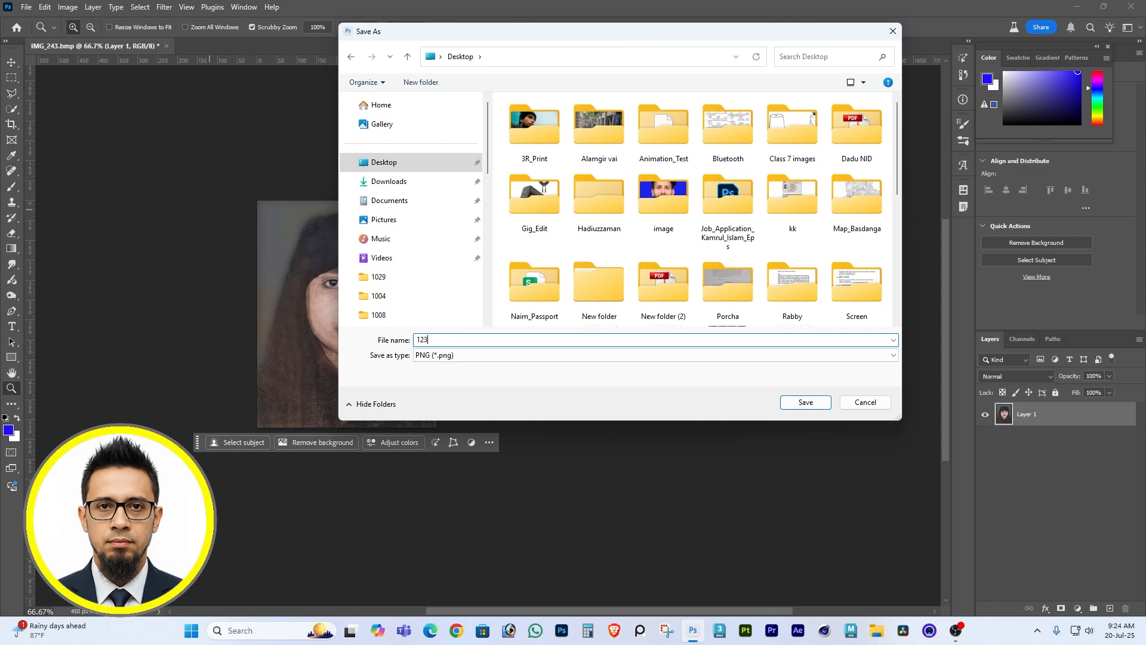
left_click(798, 400)
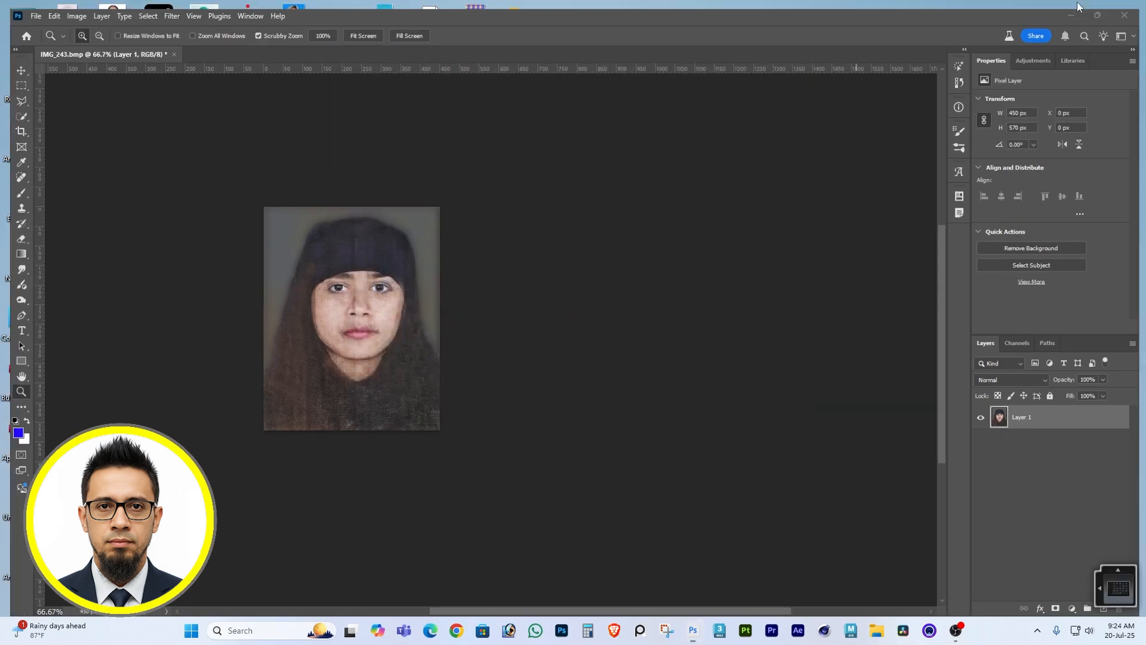
Switch to Chrome with the second profile and search Google for "ai image enhancer" in a new tab.
left_click(1076, 7)
left_click(456, 631)
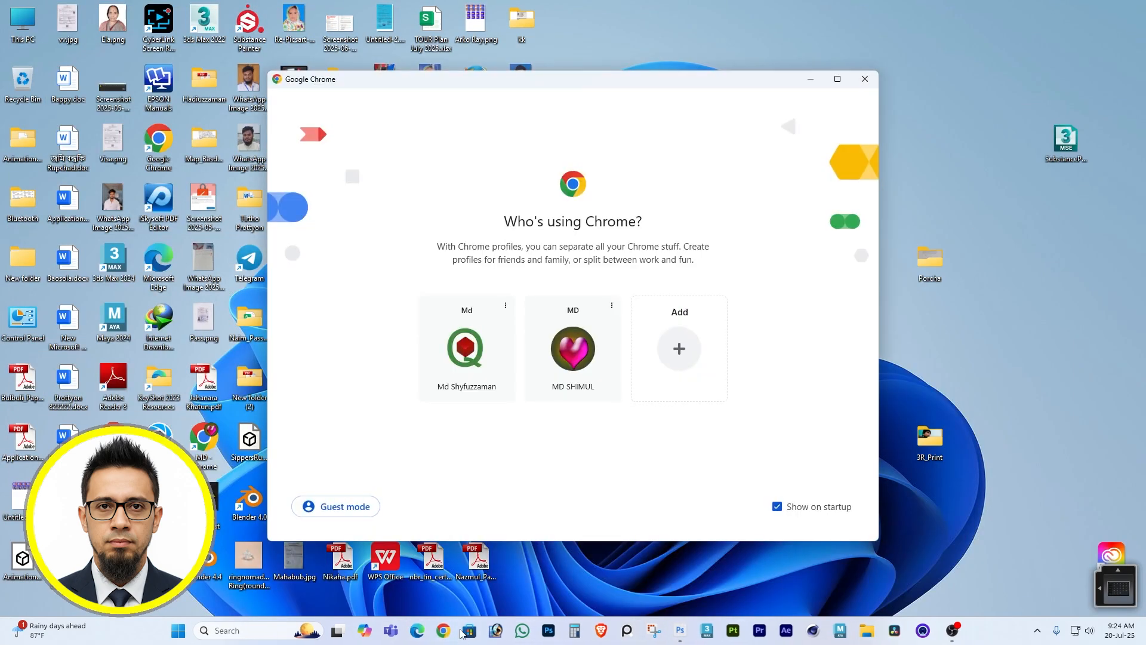
left_click(575, 367)
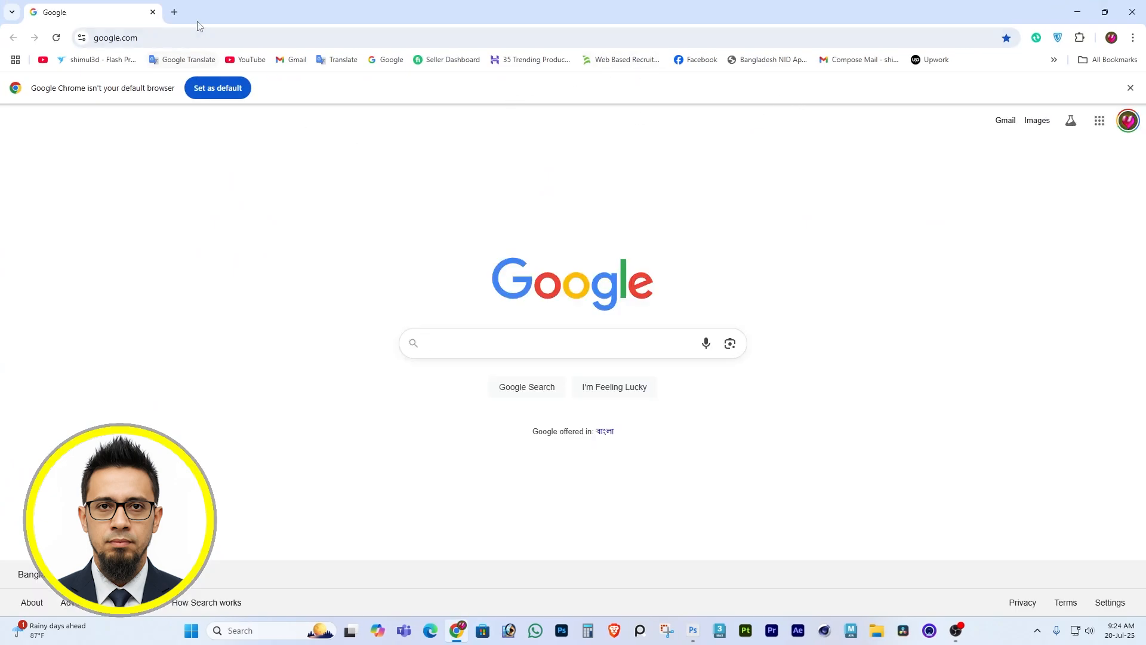
left_click(174, 12)
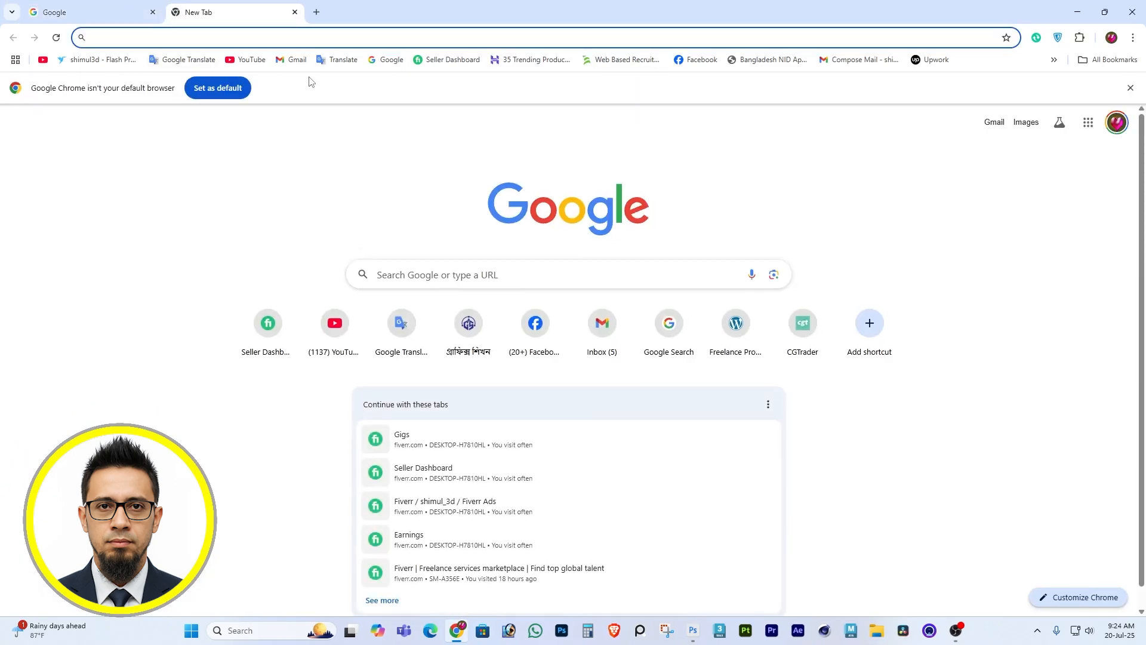
left_click(422, 275)
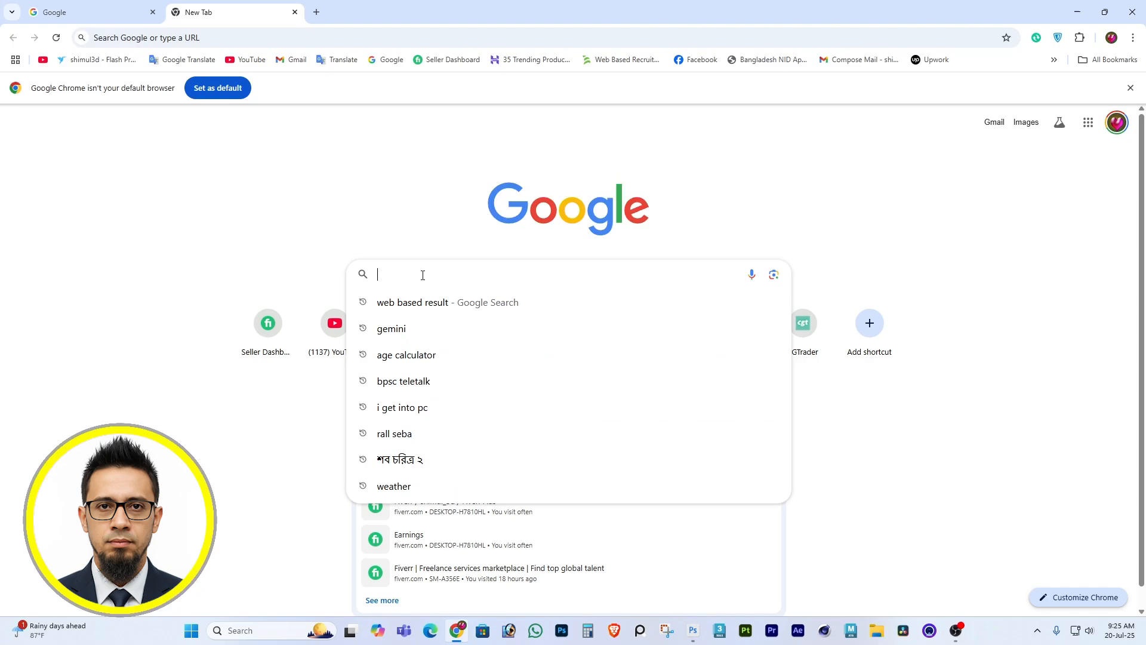
type("ai image")
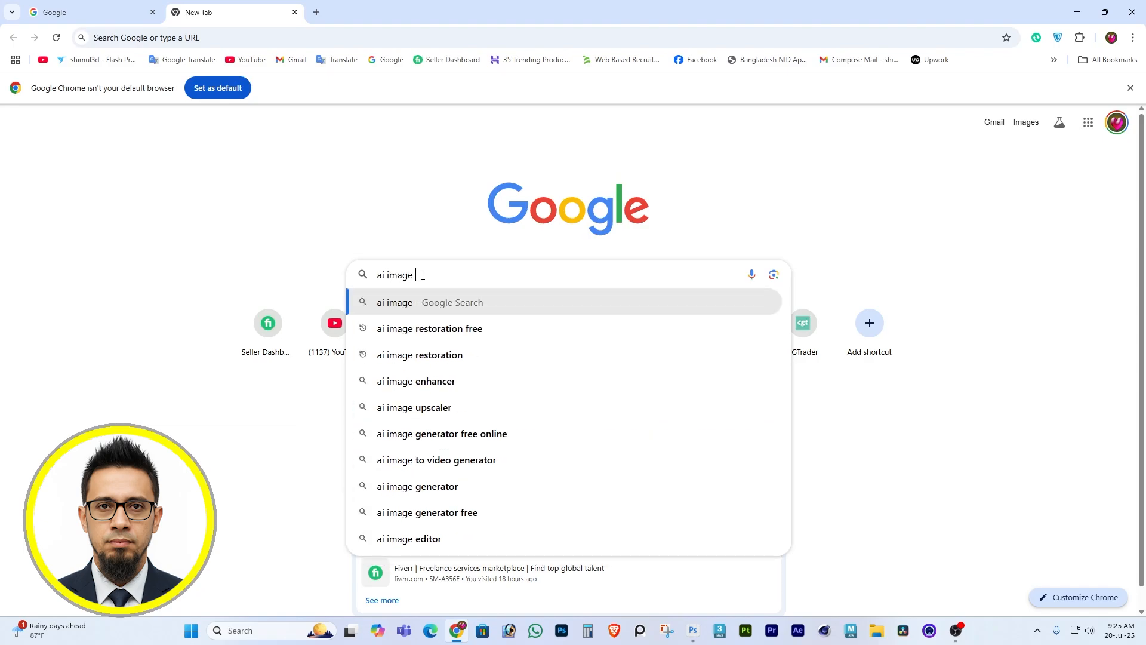
left_click(438, 385)
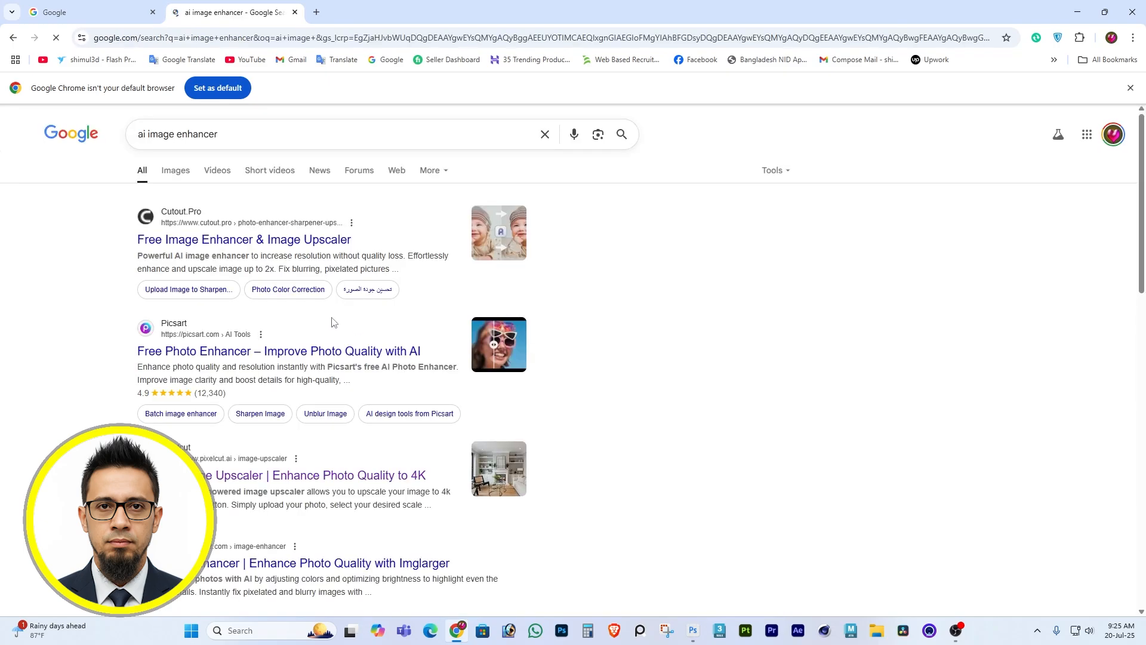
Open Cutout.Pro's "Free Image Enhancer & Image Upscaler" result in a new tab and switch to it.
right_click(302, 244)
left_click(321, 251)
left_click(360, 9)
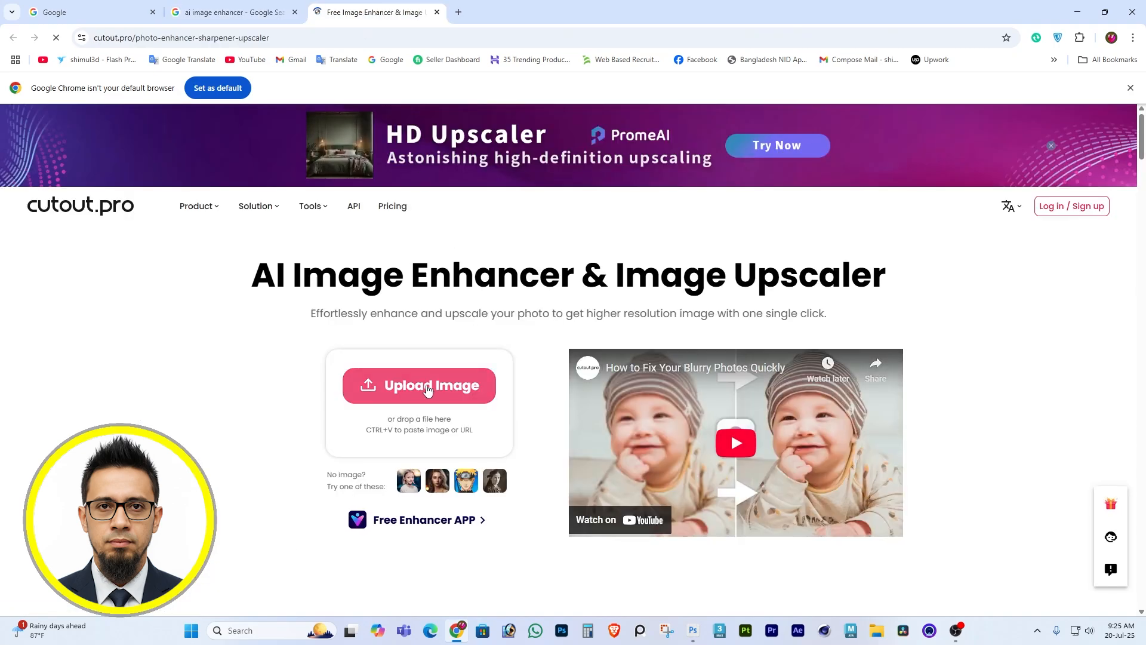
Upload the exported portrait 123 from the Desktop to the Cutout.Pro photo enhancer.
left_click(427, 387)
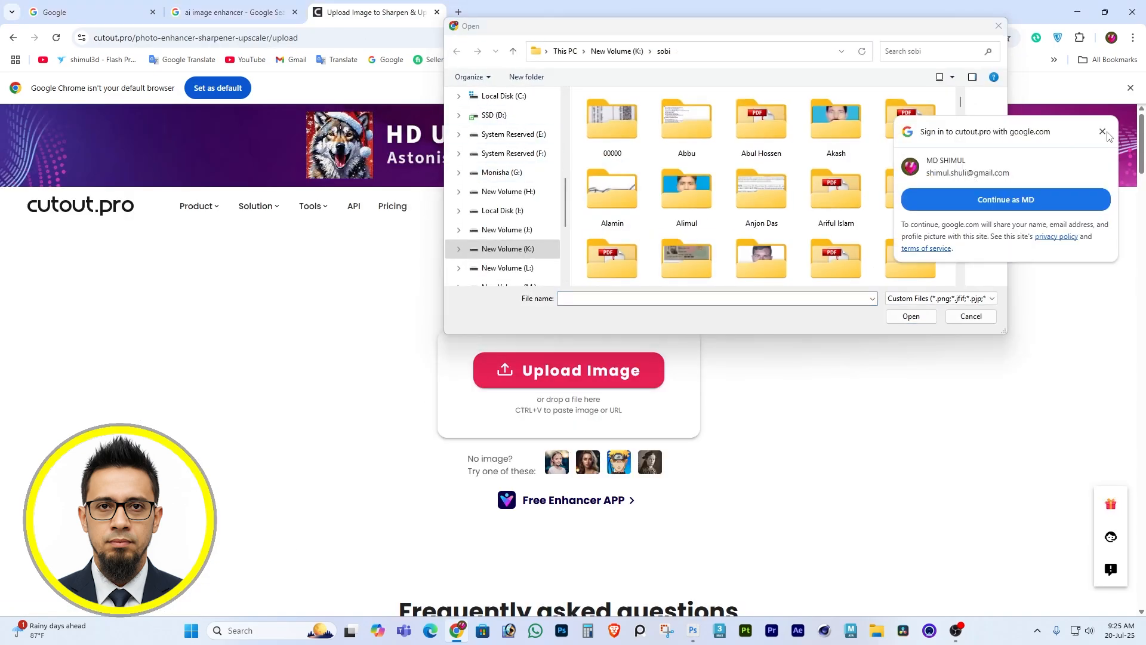
scroll(516, 125, "up", 5)
left_click(514, 115)
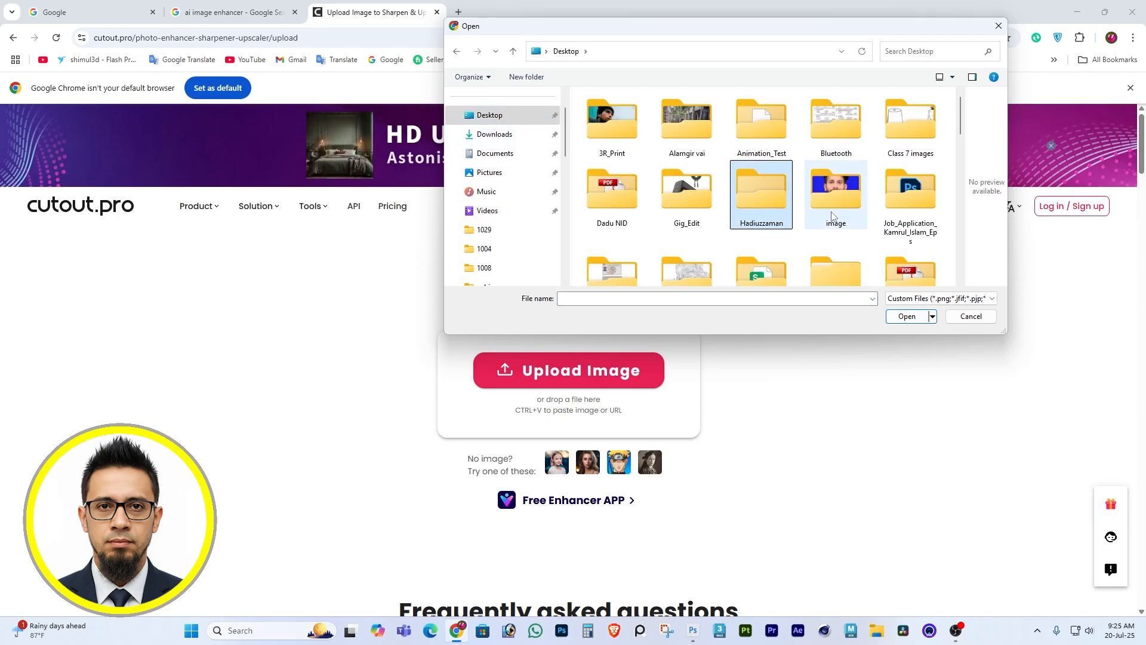
scroll(761, 197, "down", 3)
left_click(686, 230)
left_click(909, 319)
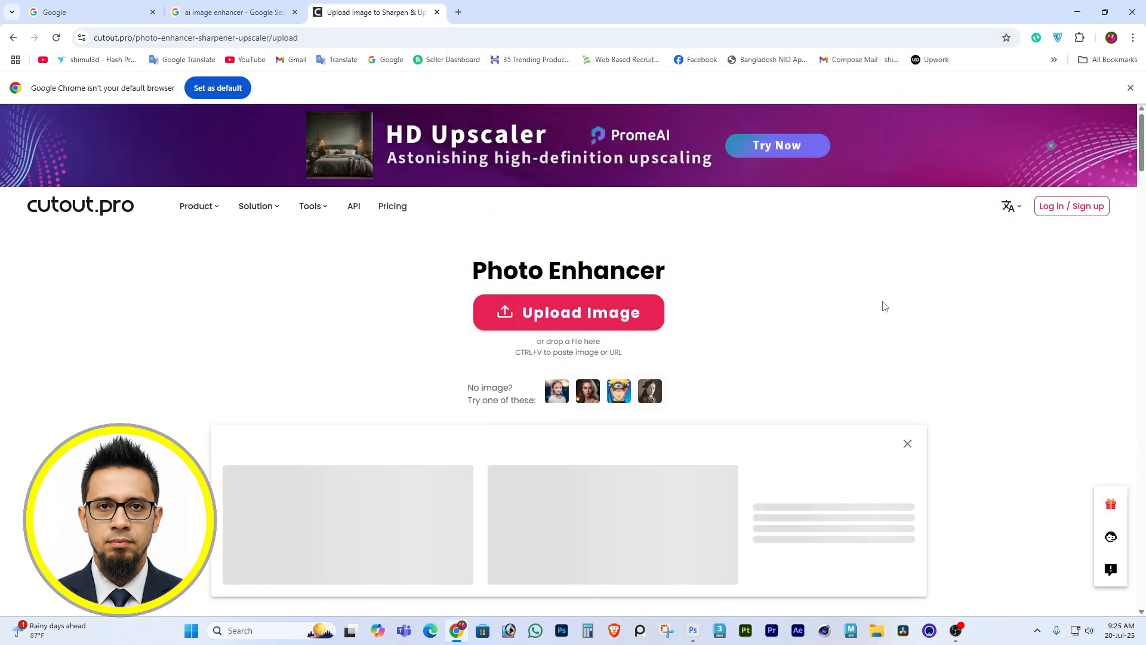
Download the free 666 x 844 enhanced portrait and open 123.png from the Downloads folder in Photoshop.
scroll(885, 306, "down", 4)
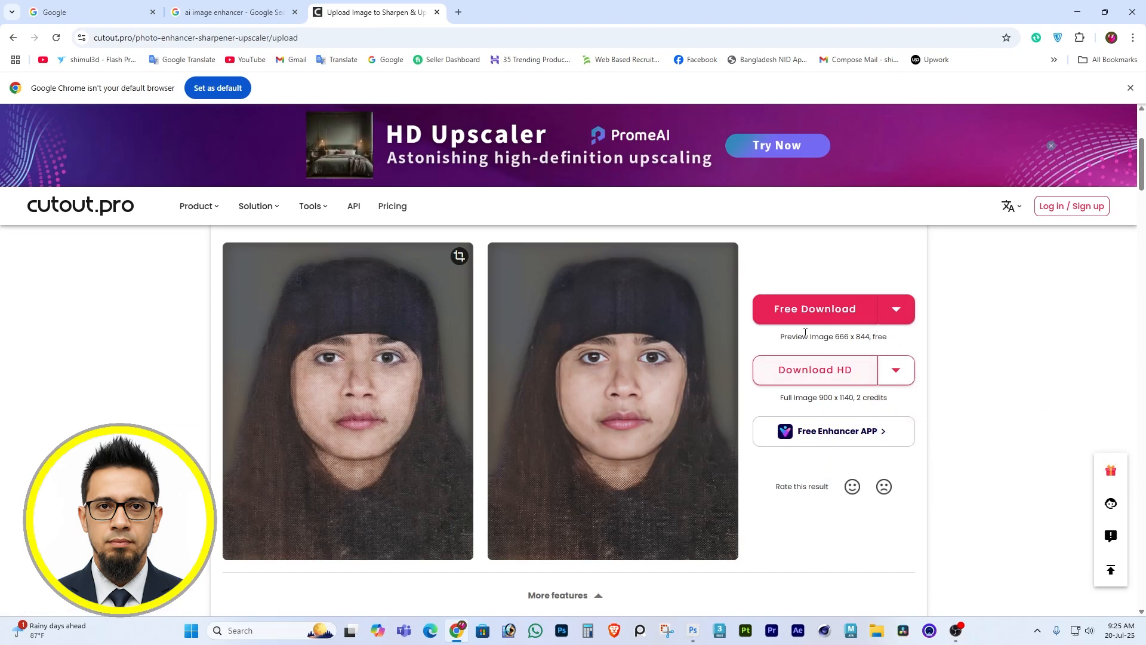
left_click(844, 309)
left_click(1065, 66)
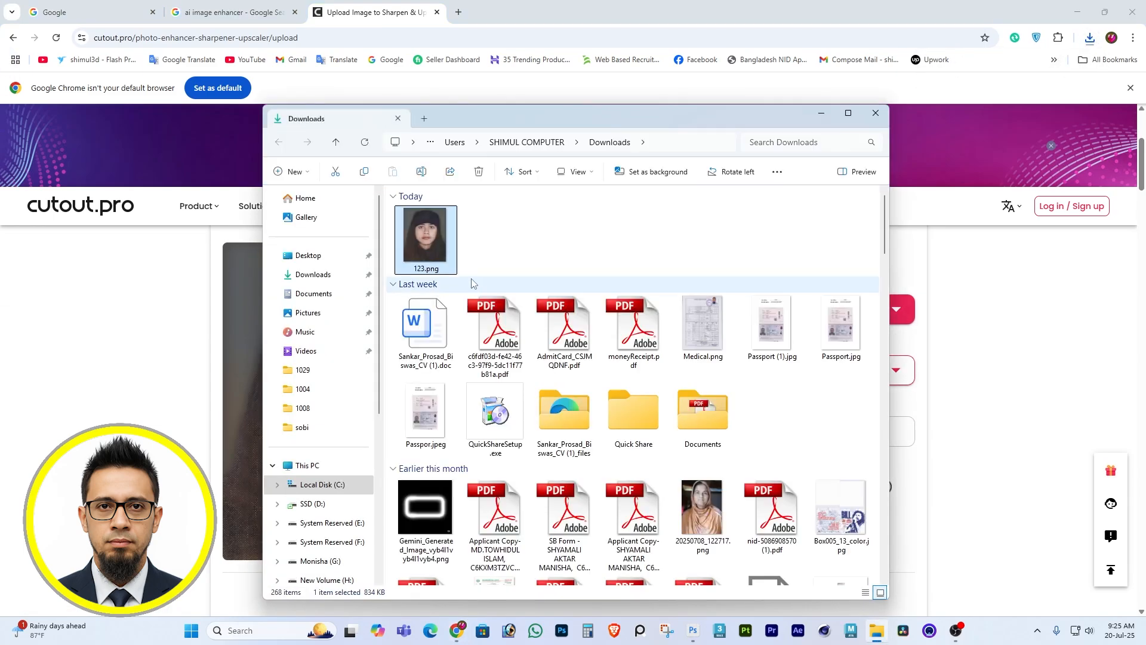
left_click_drag(428, 232, 436, 38)
left_click(432, 372)
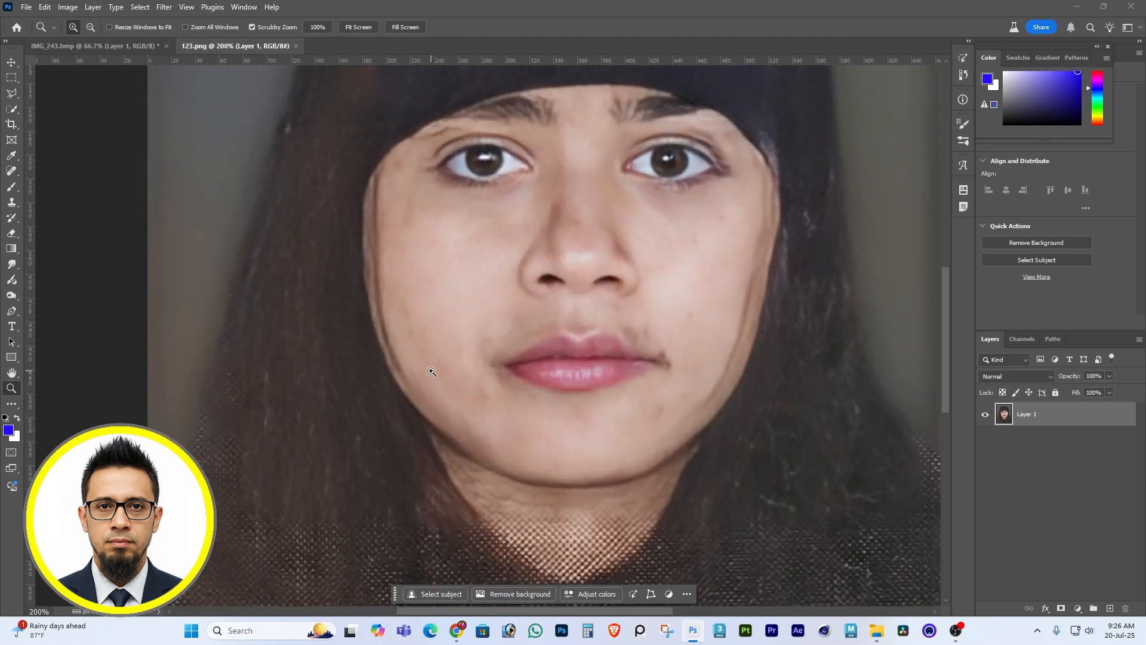
Try to remove the dark hair strand along the image-left edge of the face with the Spot Healing Brush, and undo the stroke.
left_click(11, 171)
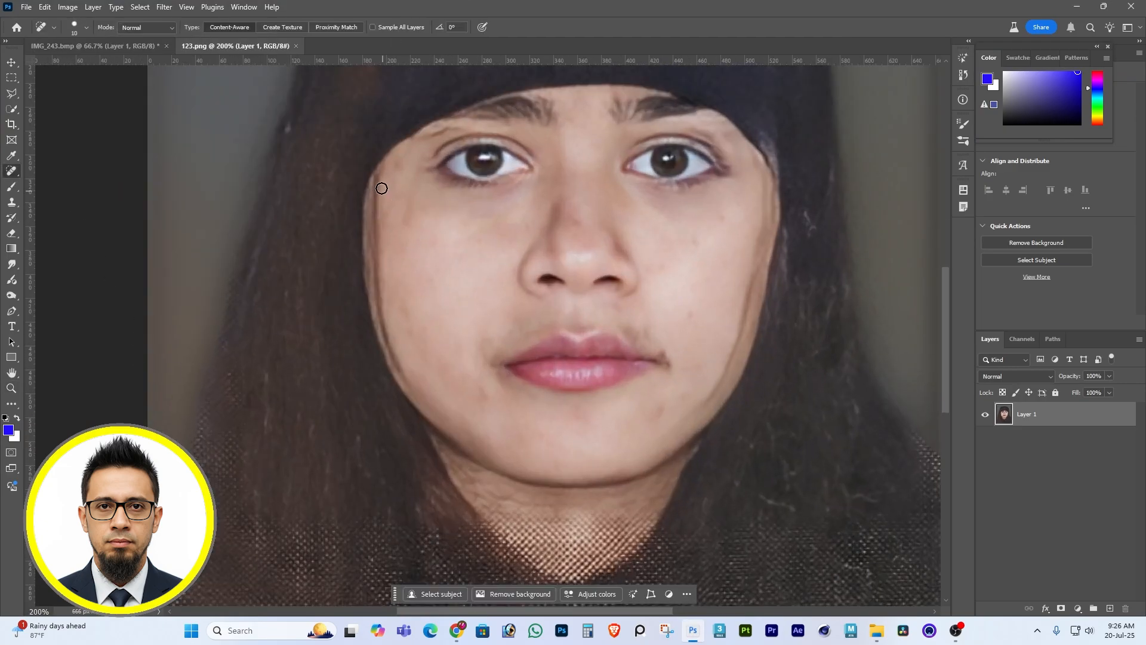
left_click_drag(379, 201, 379, 201)
left_click_drag(379, 182, 383, 262)
key("ctrl+z")
Cover the dark hair strand along the image-left cheek edge with the Clone Stamp, sampling the clean skin beside it.
key("s")
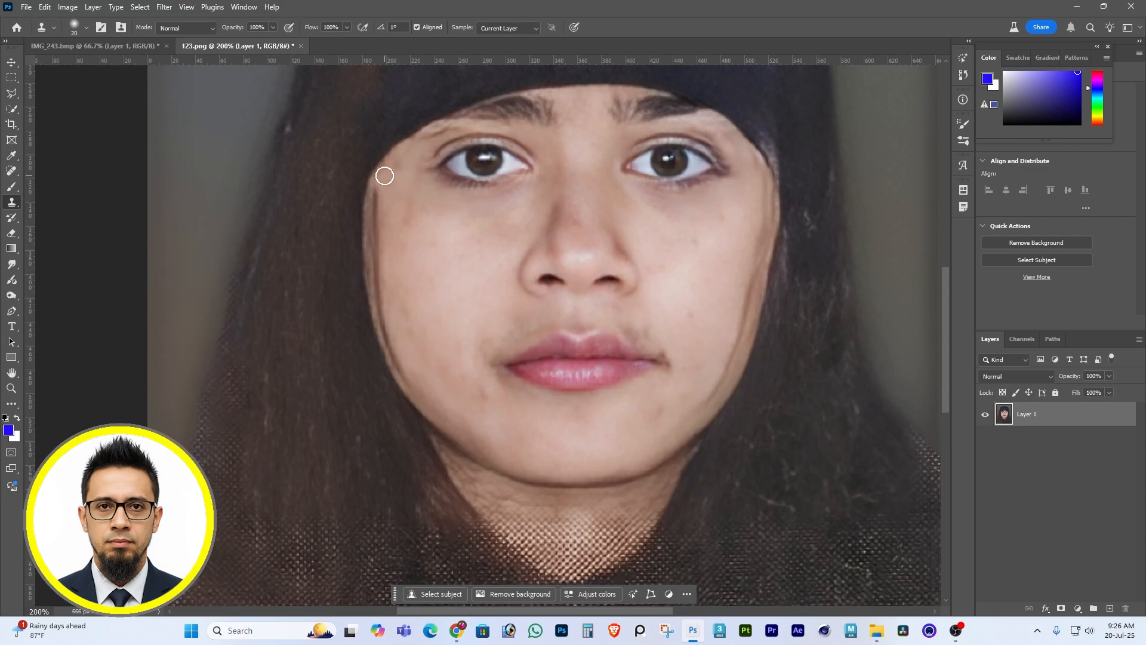
left_click(394, 200, "alt")
left_click_drag(378, 190, 380, 265)
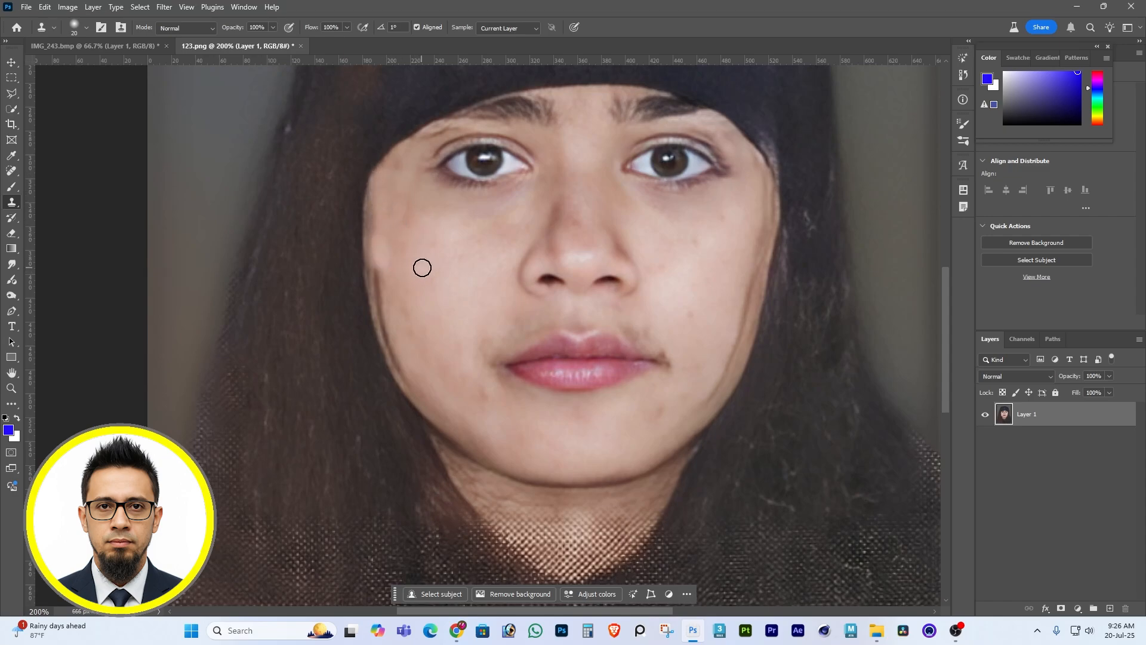
key("ctrl+z")
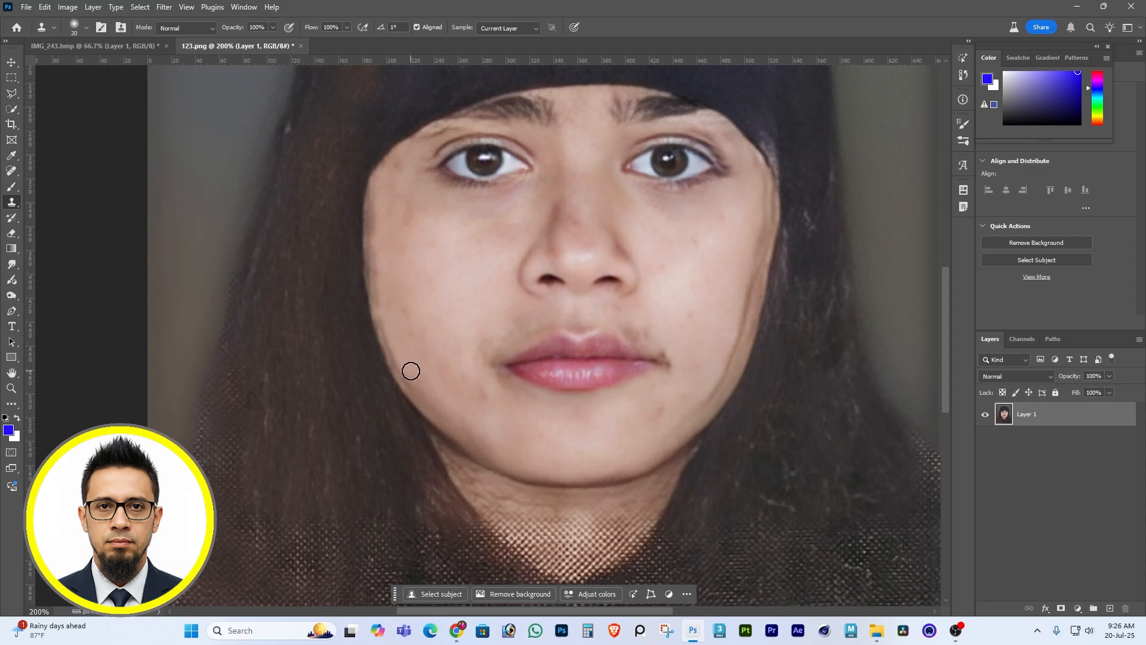
Try to clone skin over the dark strand along the image-right jaw, and undo the strokes.
left_click(673, 423, "alt")
mouse_move(710, 402)
left_mouse_down()
mouse_move(723, 375)
mouse_move(691, 427)
mouse_move(699, 392)
mouse_move(735, 348)
left_mouse_up()
left_click(699, 392, "alt")
key("ctrl+z")
key("ctrl+z")
key("ctrl+z")
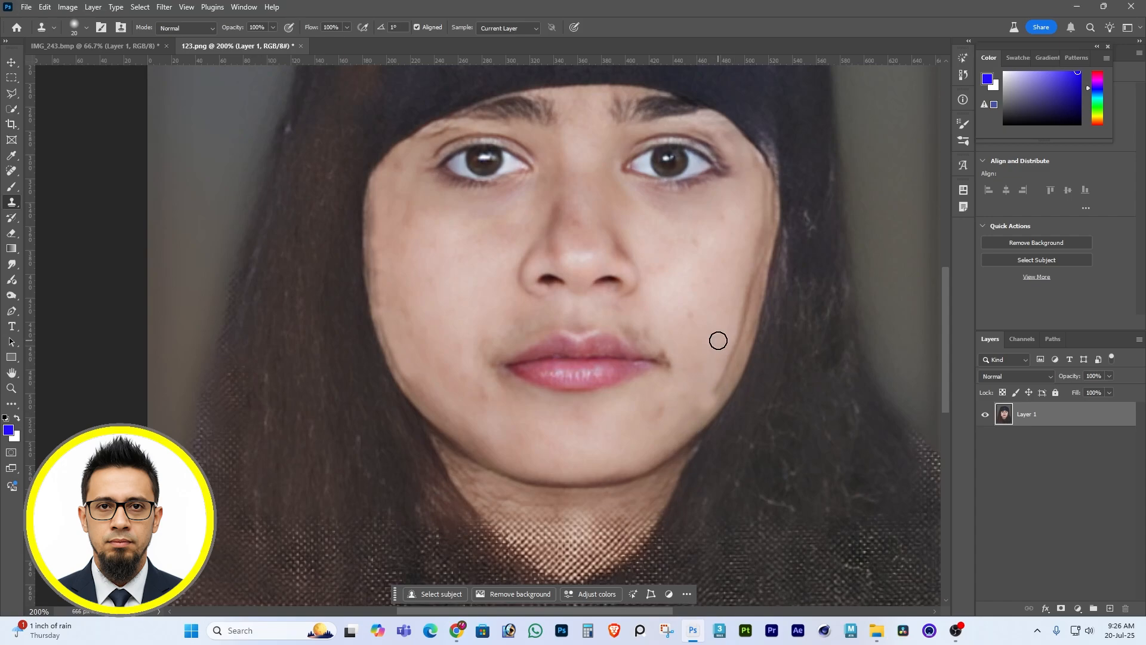
Remove the dark strand along the image-right jaw and cheek edge with the Spot Healing Brush.
left_click(10, 172)
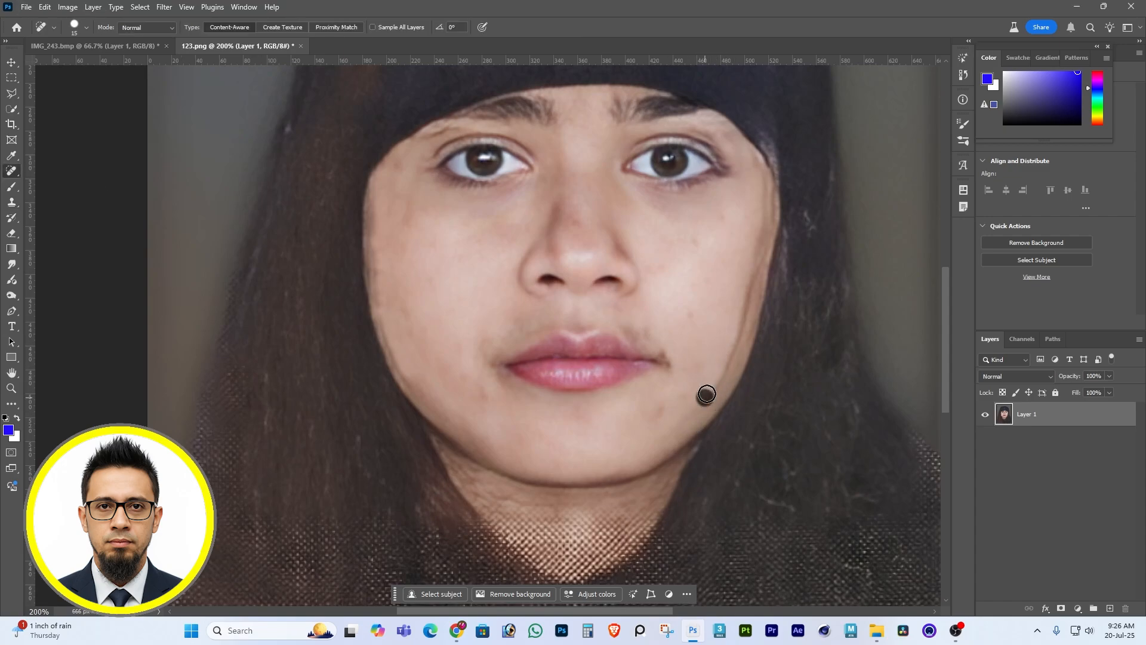
left_click_drag(706, 394, 724, 339)
left_click_drag(735, 362, 738, 305)
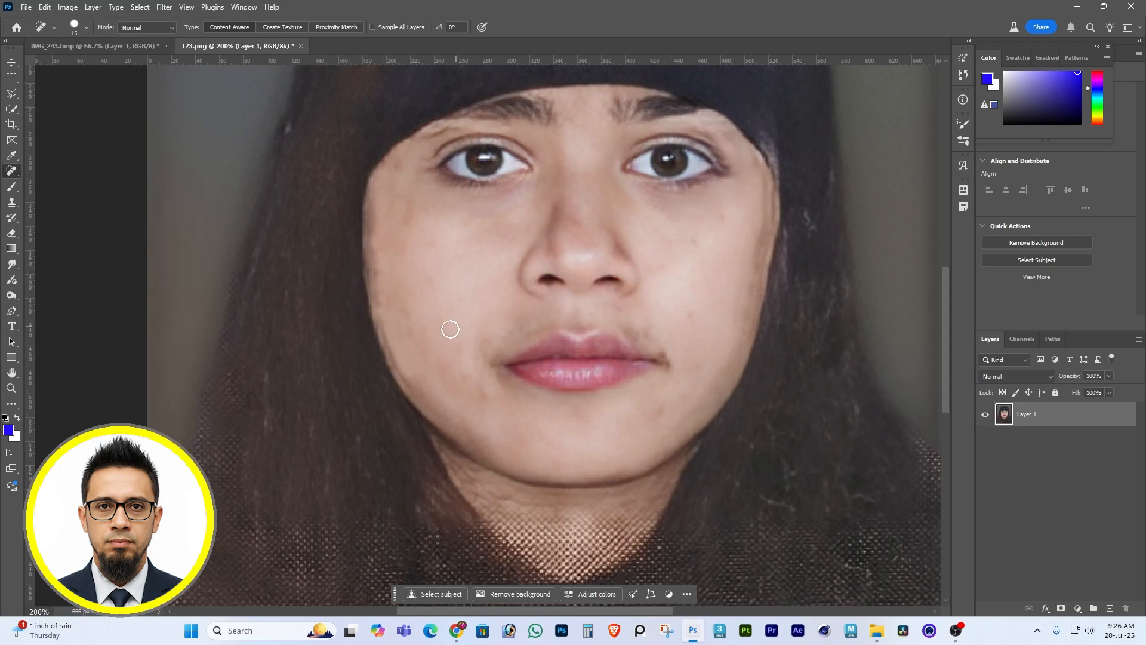
Heal the dark patches near both mouth corners and the remaining marks along the image-left cheek edge.
left_click_drag(652, 338, 634, 332)
left_click_drag(492, 343, 512, 317)
mouse_move(380, 271)
left_mouse_down()
mouse_move(398, 361)
mouse_move(421, 387)
left_mouse_up()
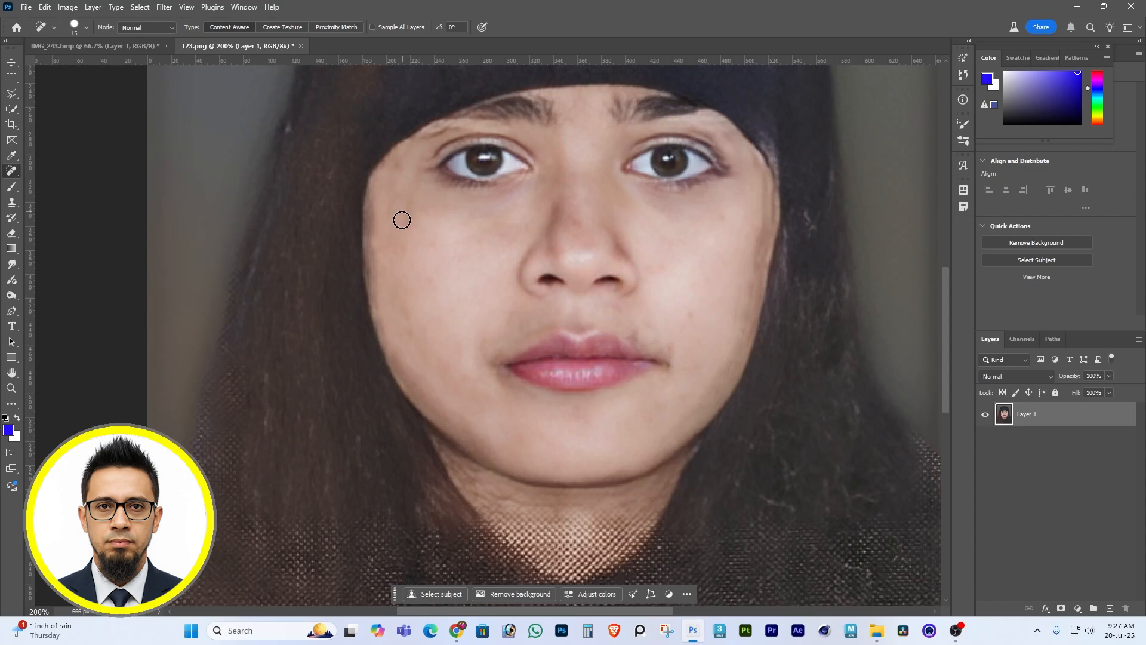
Paint over the woven fabric texture on the neck with the Brush, using skin tone sampled from the neck.
scroll(719, 301, "down", 3)
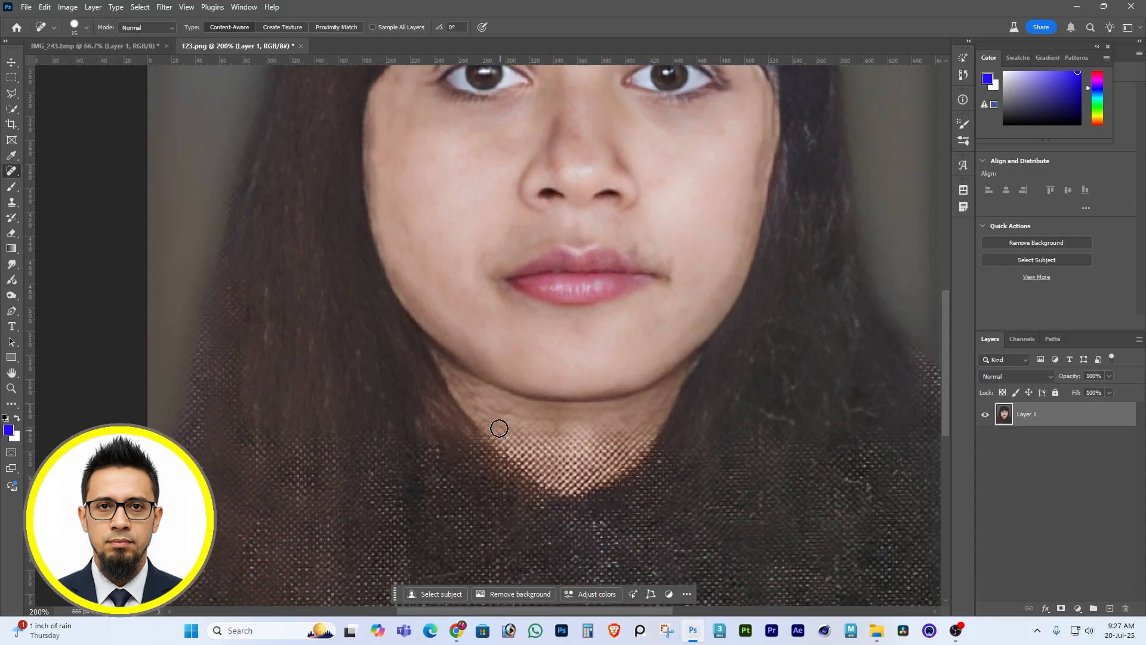
left_click_drag(499, 426, 541, 458)
key("b")
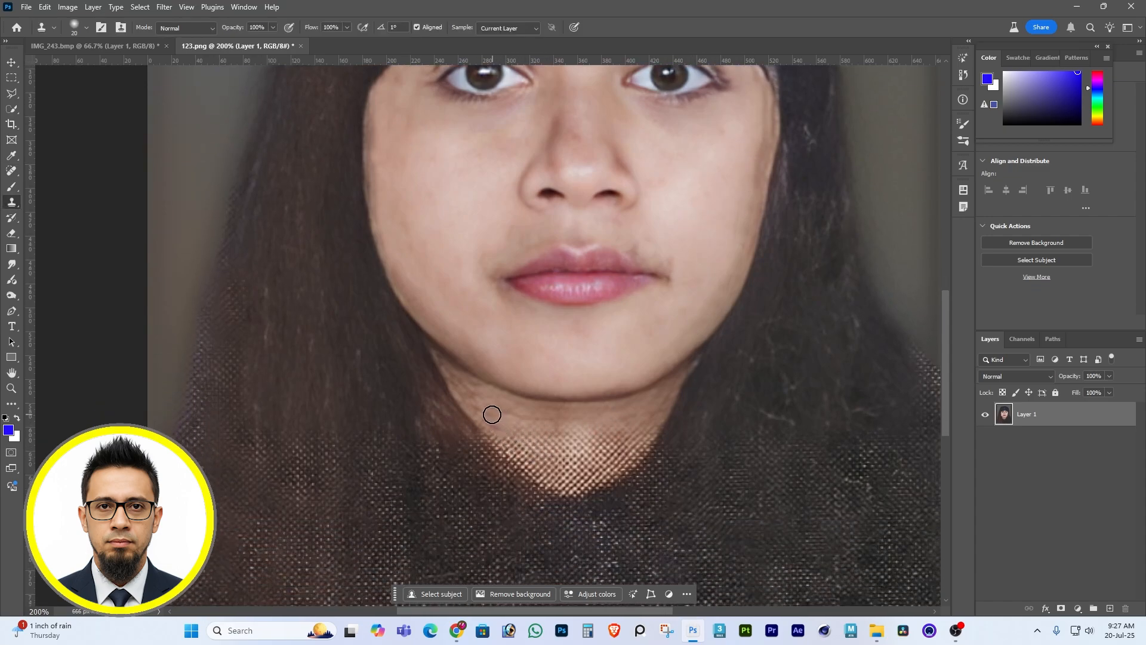
left_click(577, 451, "alt")
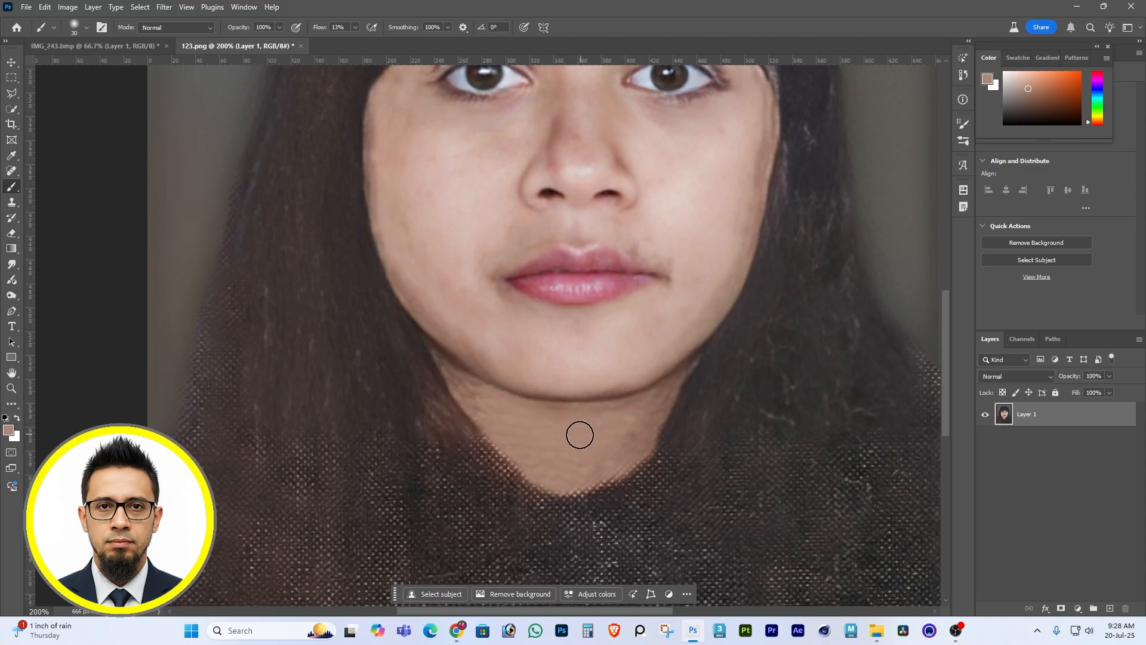
left_click(575, 437, "alt")
Soften the dark shading on the nose bridge with the Brush, using skin tones sampled from the face.
scroll(639, 437, "up", 3)
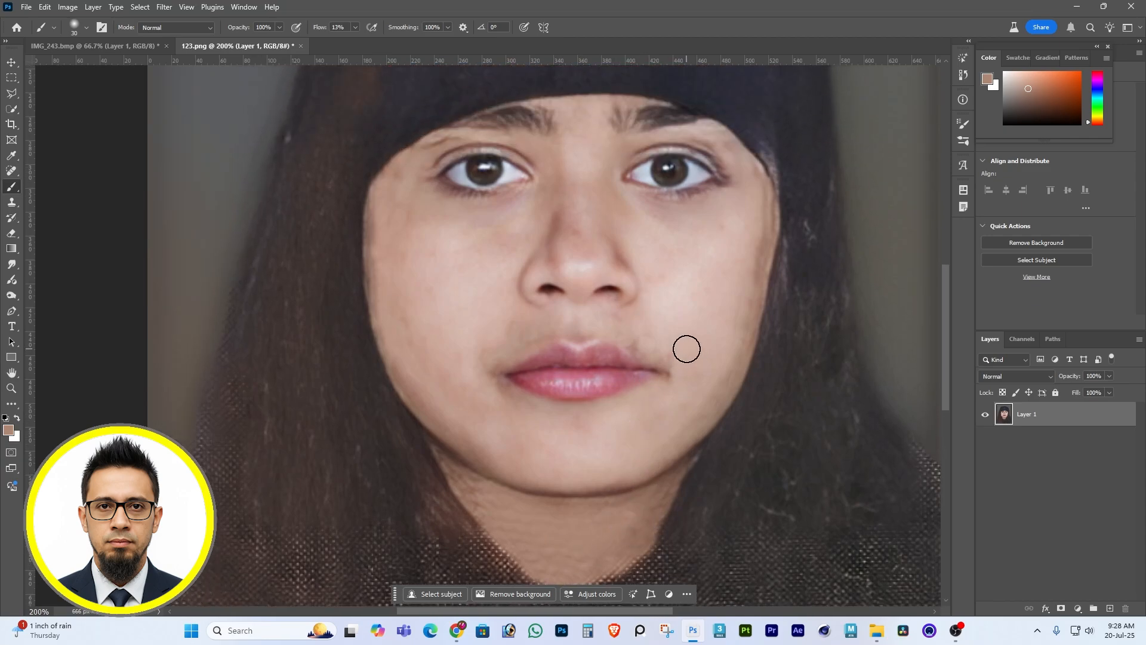
scroll(687, 350, "up", 1)
left_click(683, 289, "alt")
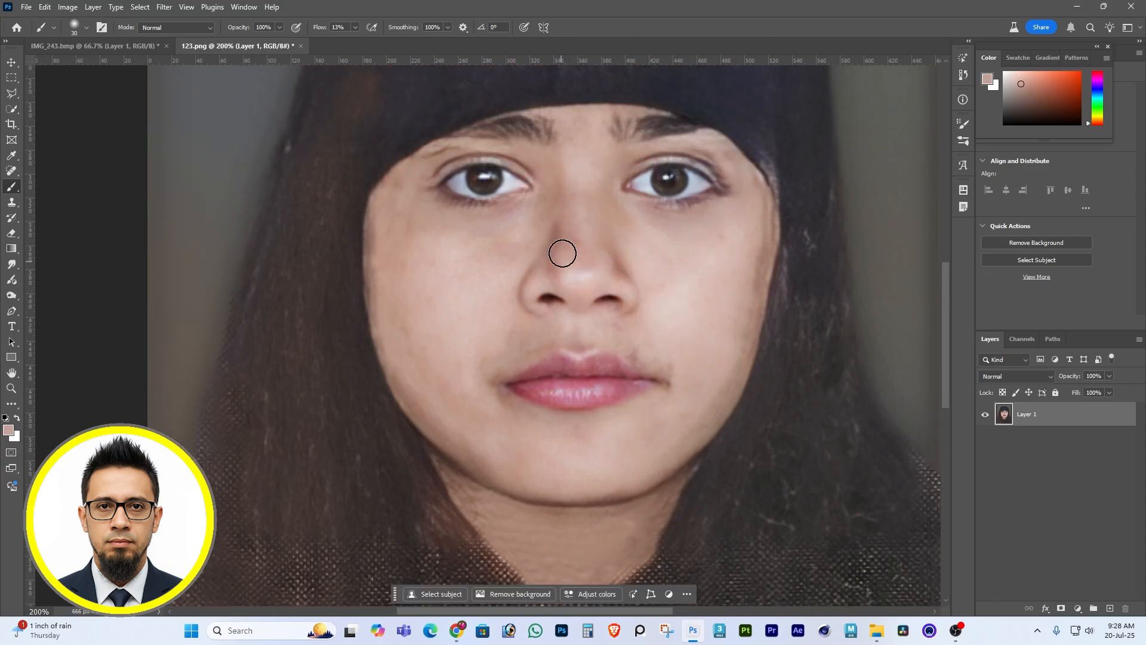
left_click(572, 202, "alt")
Even out the skin on the image-left cheek and jaw with sampled cheek tones.
left_click(438, 330, "alt")
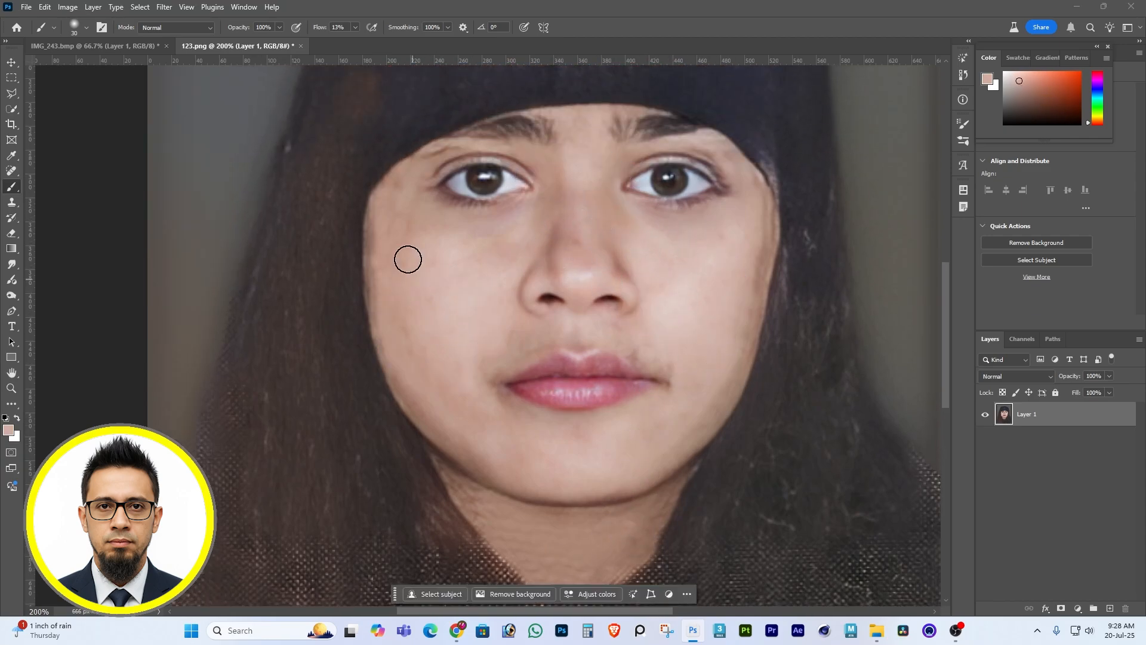
left_click(421, 405, "alt")
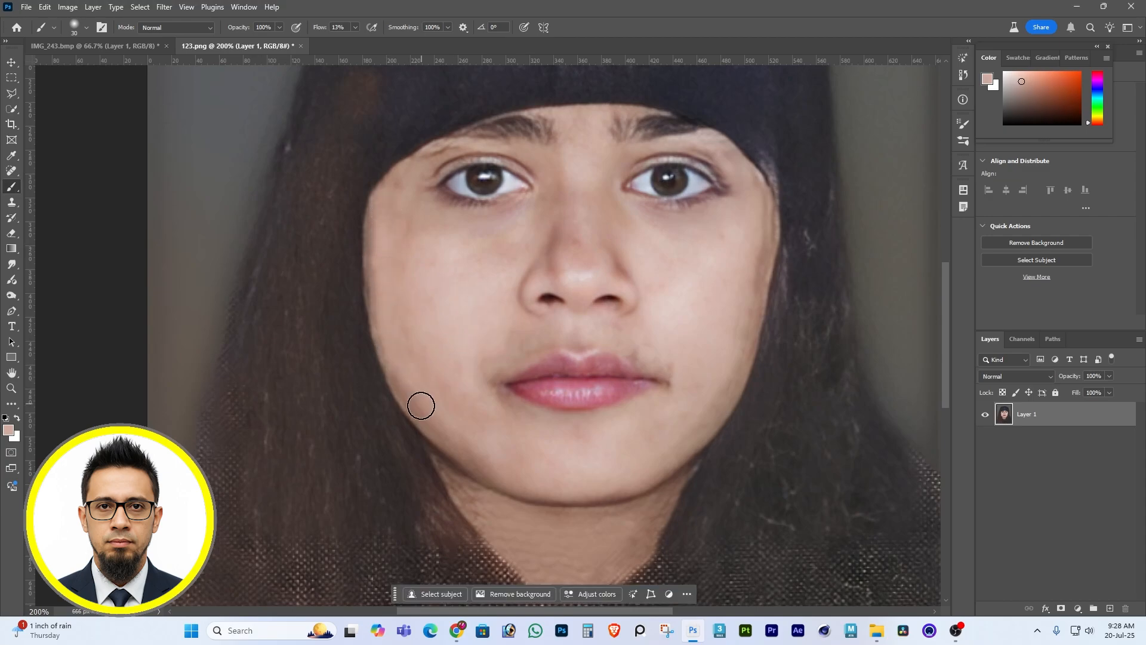
left_click(437, 332, "alt")
left_click(484, 430, "alt")
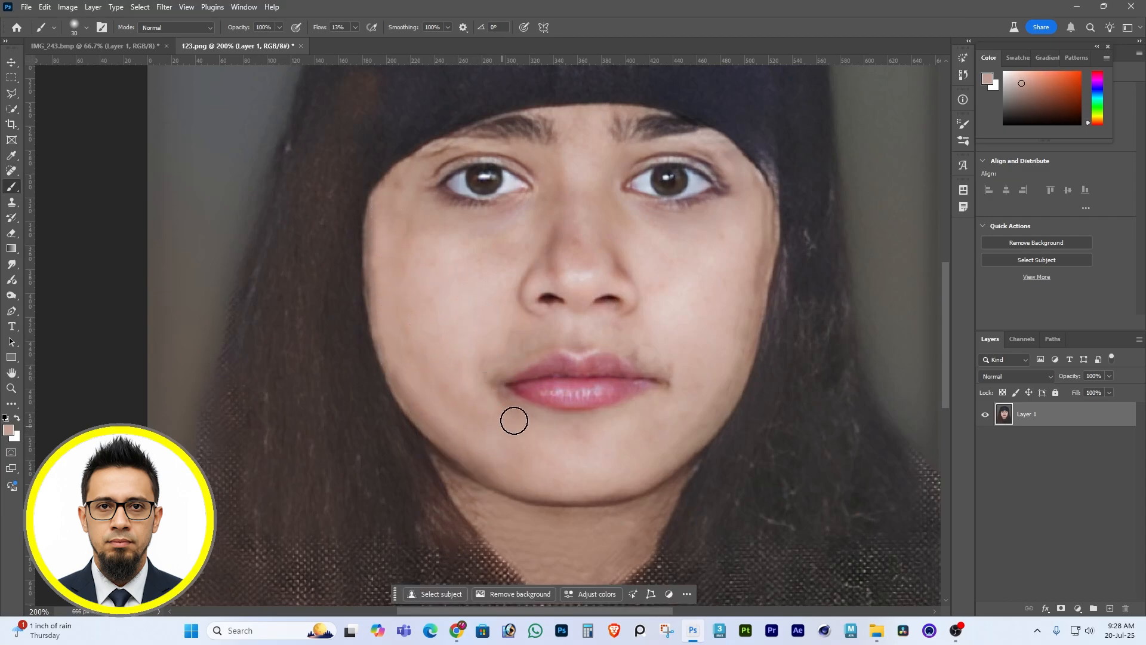
Lighten the shadows beside both mouth corners using skin tones sampled from the cheeks.
left_click(477, 358, "alt")
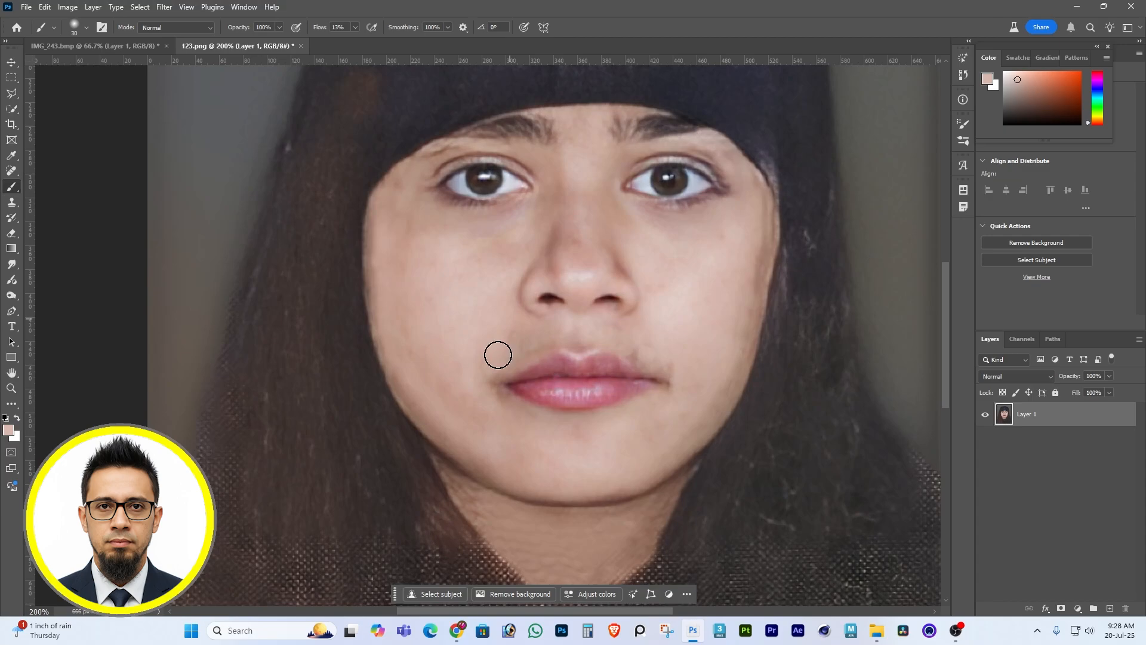
left_click(685, 328, "alt")
left_click_drag(674, 363, 655, 364)
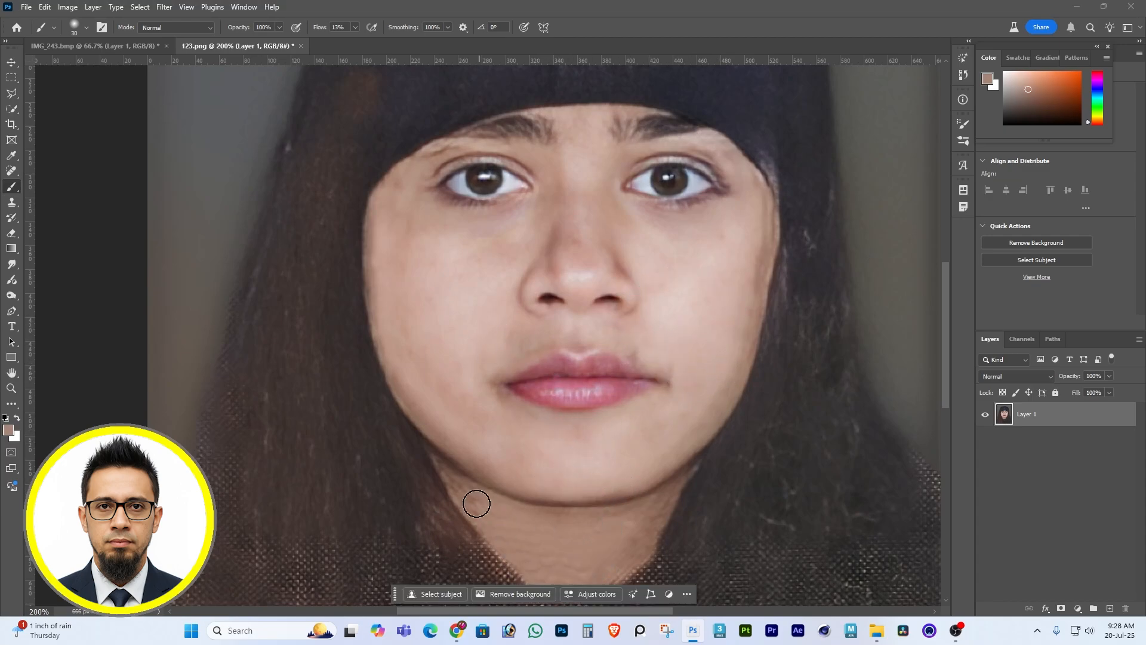
Blend the skin under the chin and along the side of the neck with sampled neck and cheek tones.
left_click(567, 523, "alt")
left_click(597, 519, "alt")
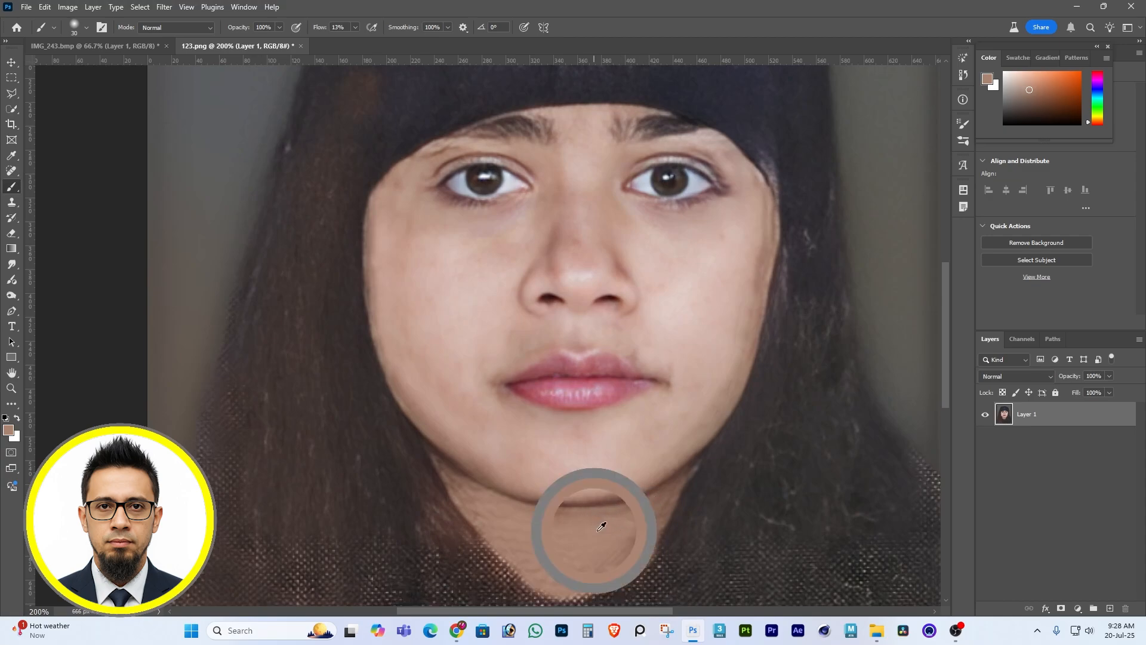
scroll(601, 505, "down", 2)
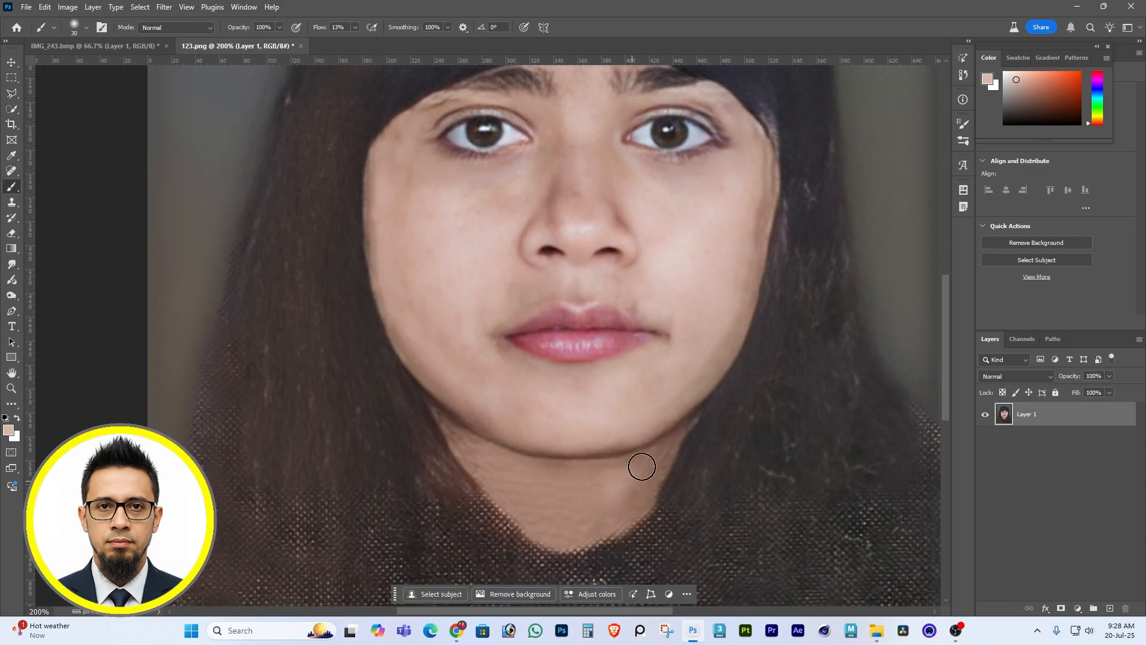
left_click(708, 262, "alt")
mouse_move(645, 473)
left_mouse_down()
mouse_move(677, 431)
mouse_move(645, 471)
left_mouse_up()
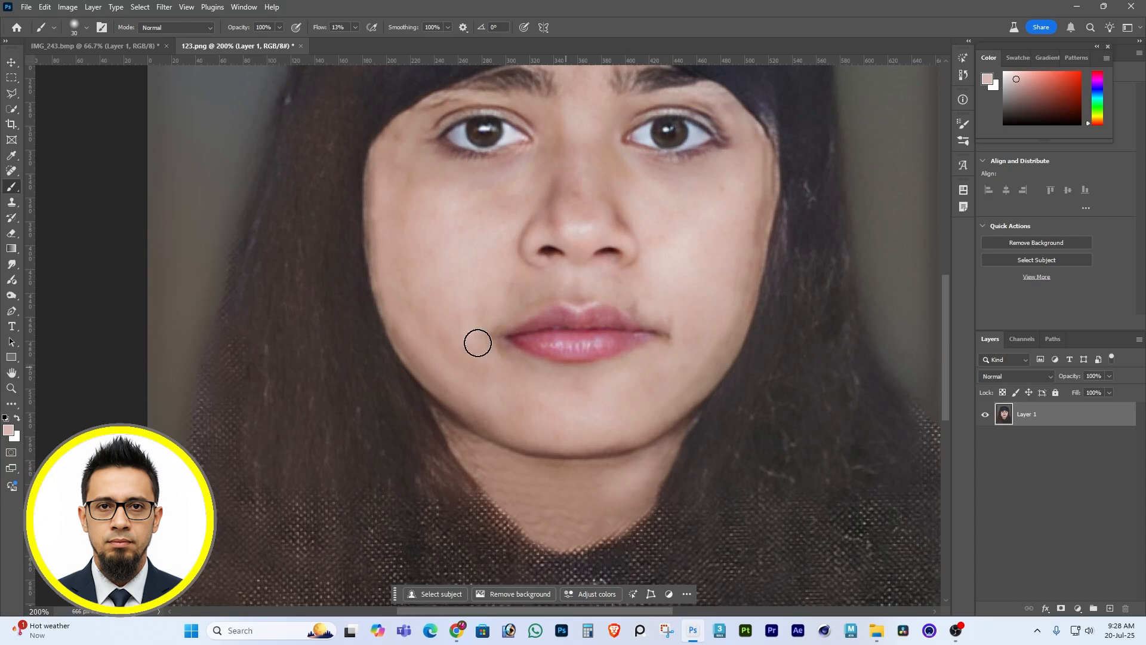
Lighten the center of the neck with lighter skin tones sampled from the image-left cheek.
left_click(445, 252, "alt")
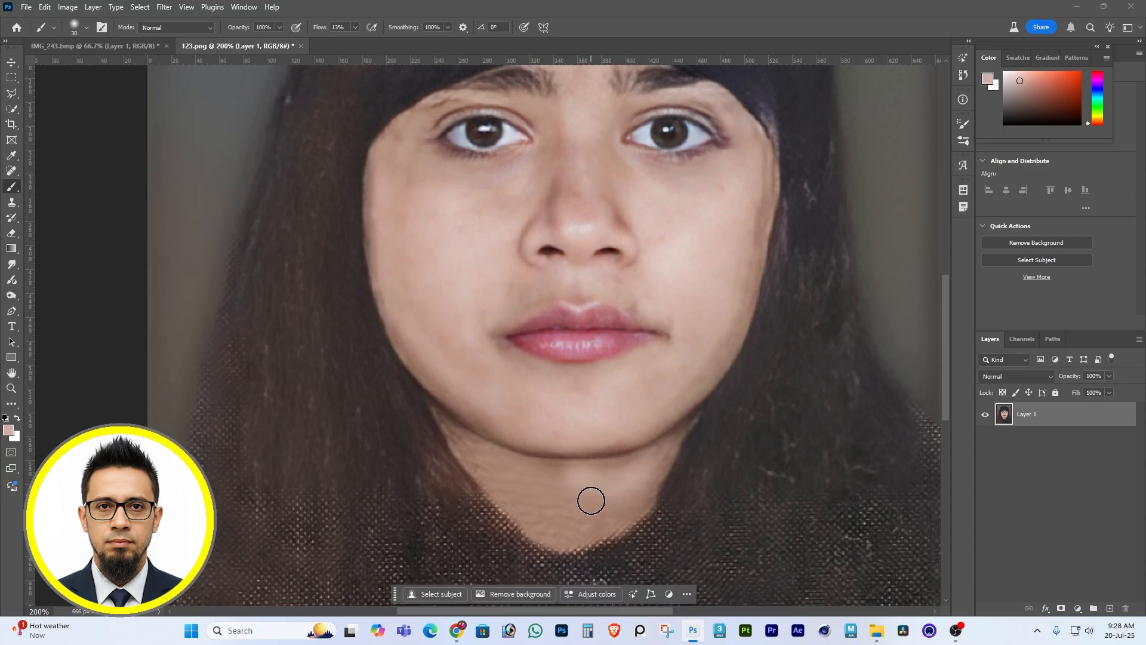
left_click(455, 242, "alt")
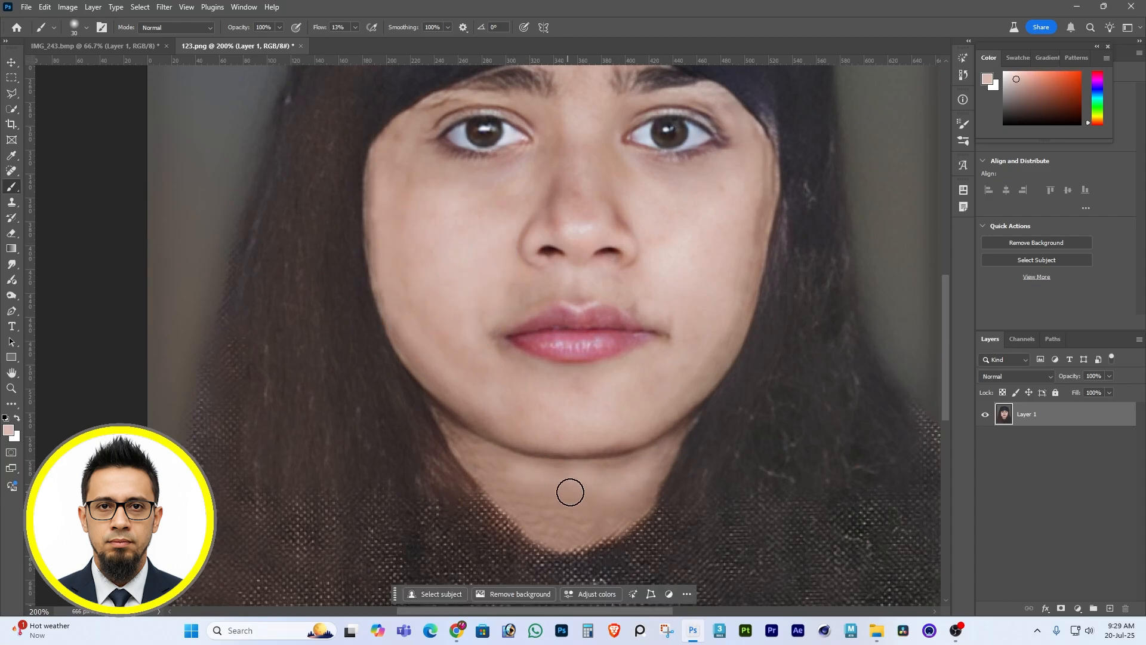
left_click(442, 255, "alt")
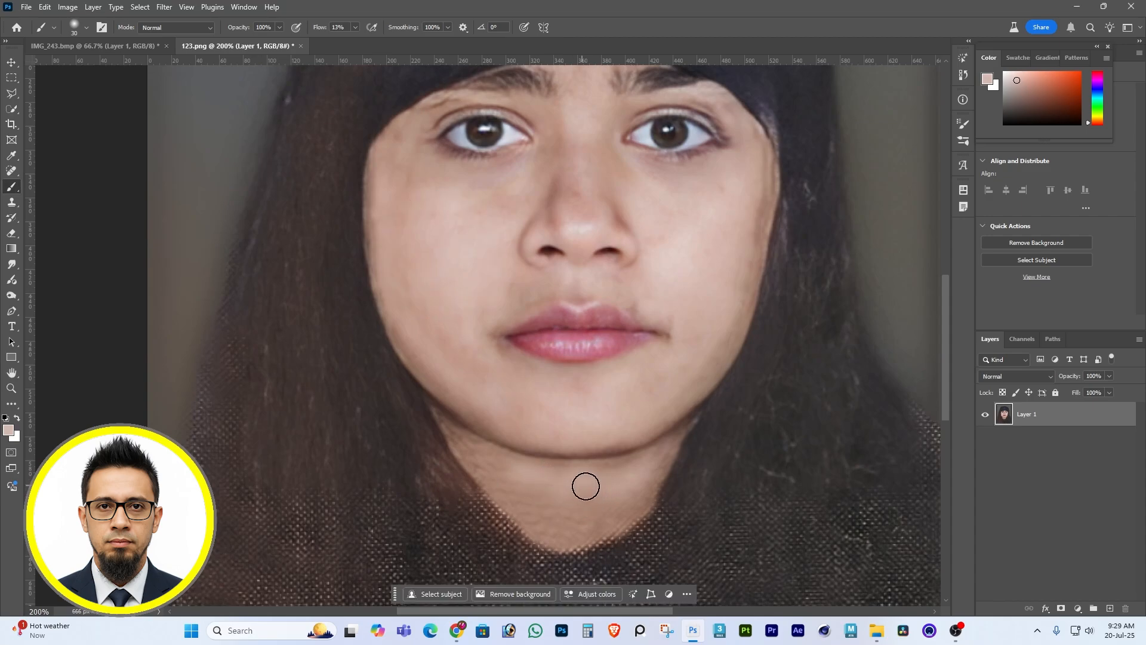
left_click(585, 486, "alt")
left_click_drag(585, 486, 564, 472)
left_click(537, 477, "alt")
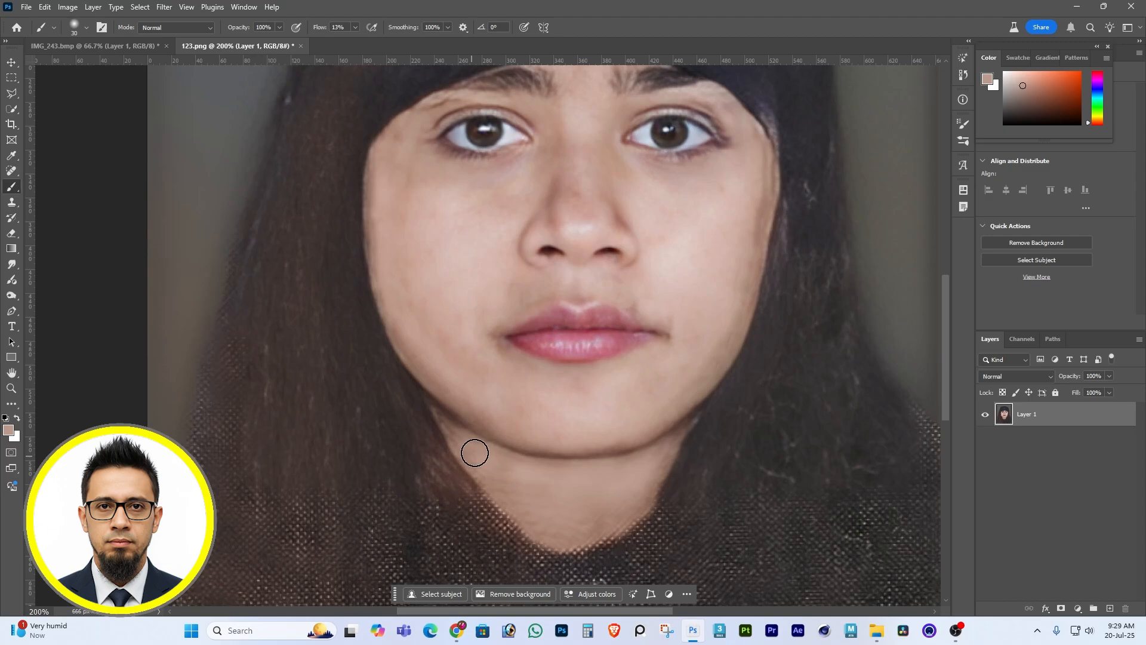
Smooth the rippled skin across the whole neck down to the neckline with repeated soft brush strokes.
left_click(552, 478, "alt")
left_click(537, 476, "alt")
mouse_move(499, 465)
left_mouse_down()
mouse_move(499, 481)
mouse_move(512, 475)
mouse_move(495, 472)
left_mouse_up()
left_click(575, 484, "alt")
mouse_move(552, 507)
left_mouse_down()
mouse_move(587, 523)
mouse_move(564, 536)
mouse_move(582, 526)
left_mouse_up()
left_click(579, 493, "alt")
left_click(612, 472, "alt")
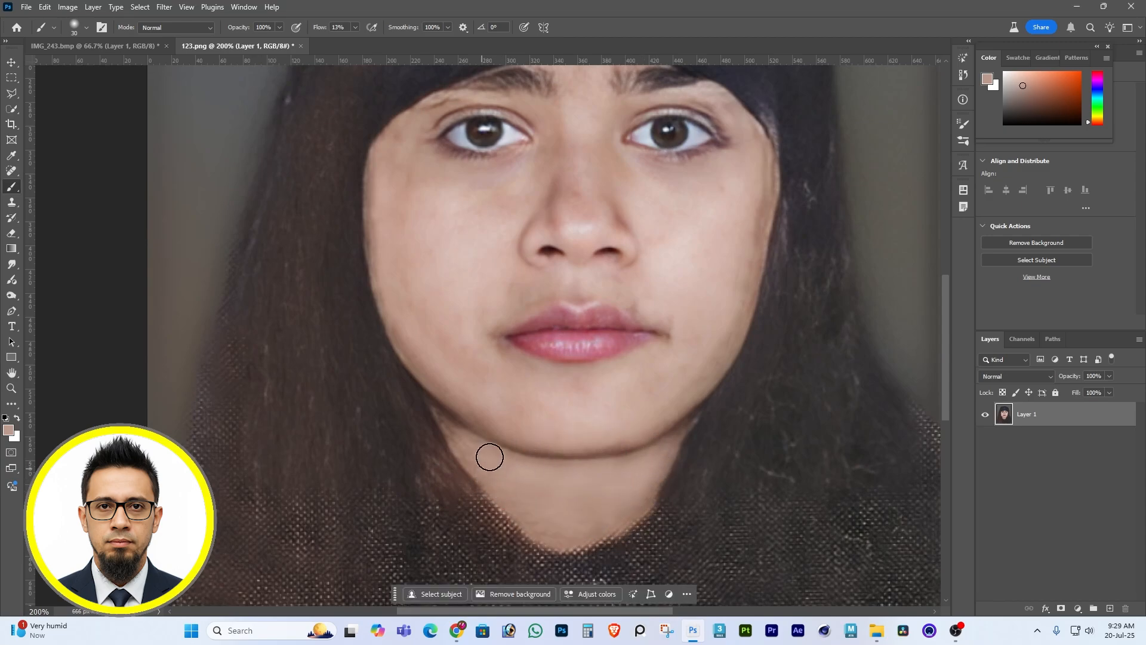
left_click(499, 478, "alt")
left_click(528, 482, "alt")
left_click(578, 471, "alt")
left_click(542, 480, "alt")
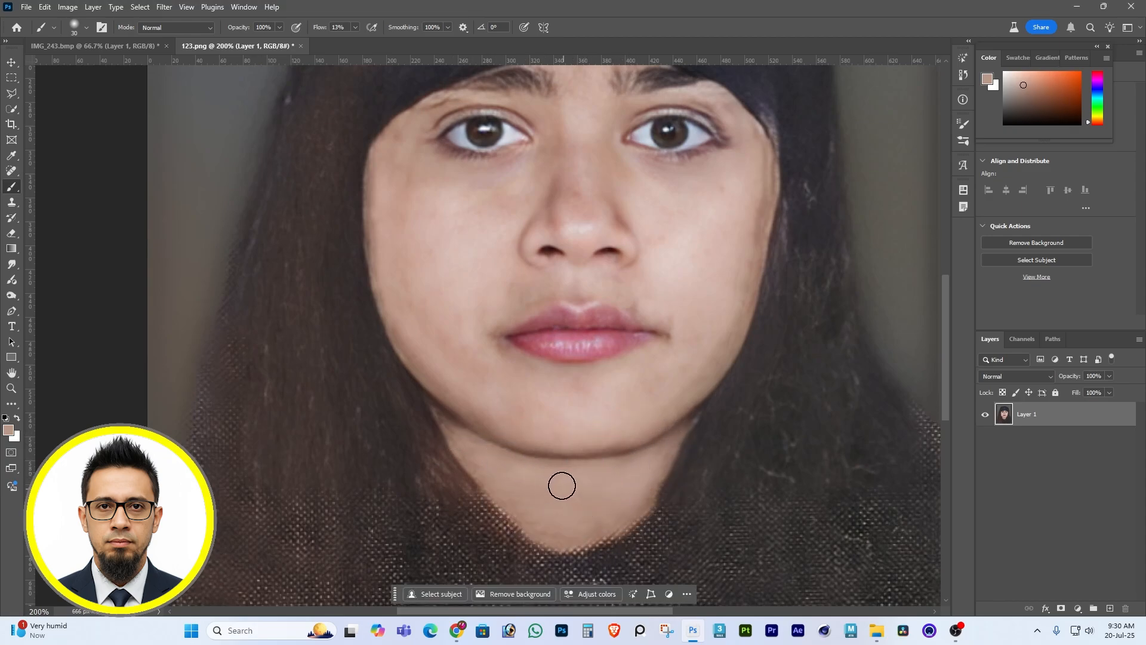
Blend the remaining uneven skin on the chin and both cheeks using tones sampled from the face.
left_click(500, 407, "alt")
left_click(544, 409, "alt")
left_click(722, 265, "alt")
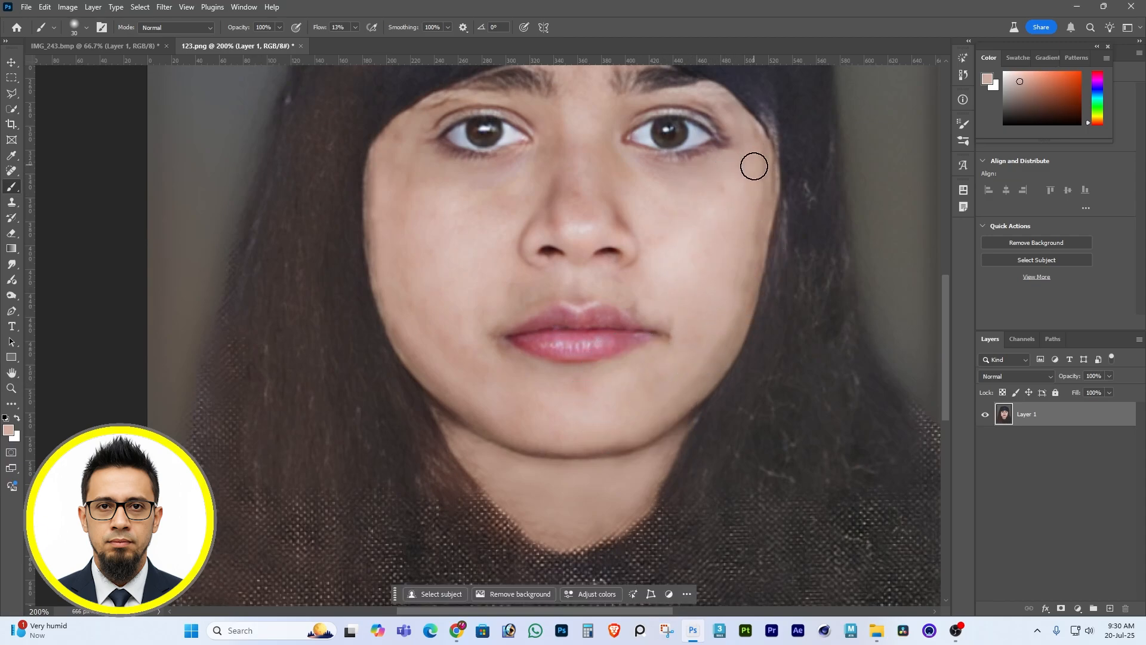
left_click(733, 233, "alt")
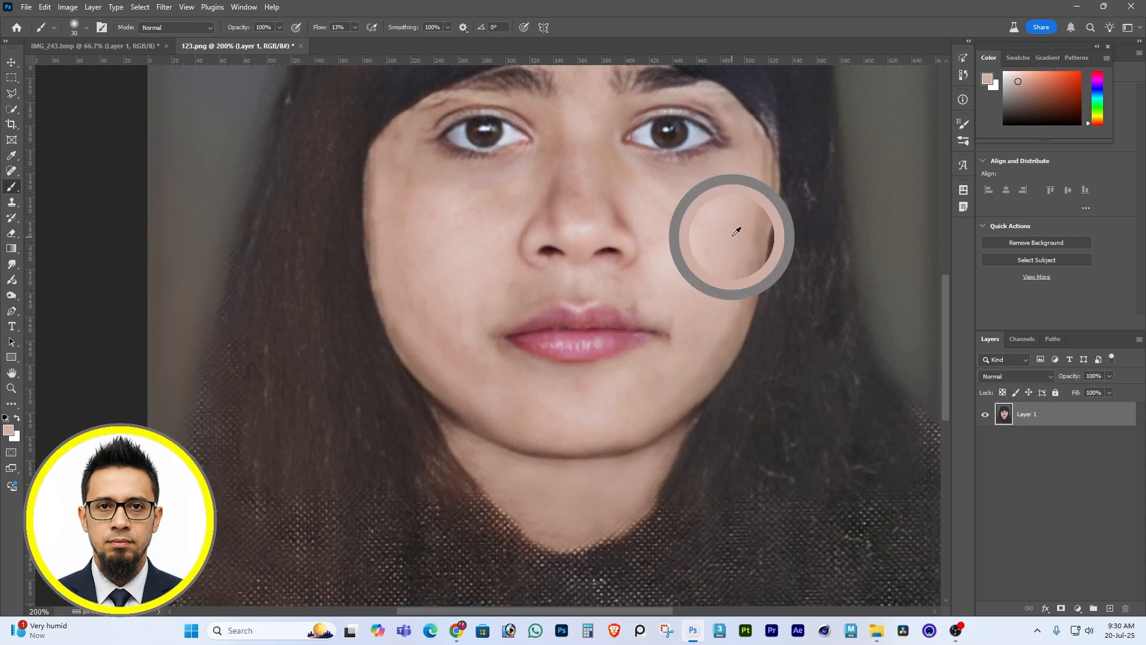
left_click(435, 286, "alt")
left_click(476, 278, "alt")
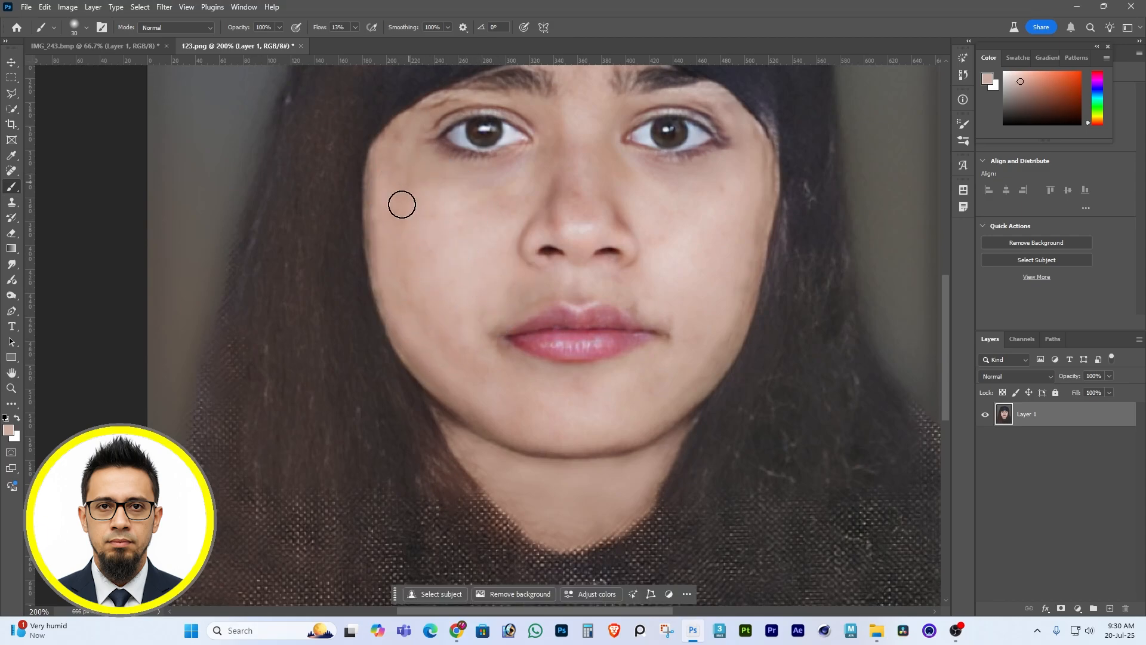
Check the whole retouched portrait and save 123.png.
key("z")
left_click(526, 348, "alt")
left_click(526, 347, "alt")
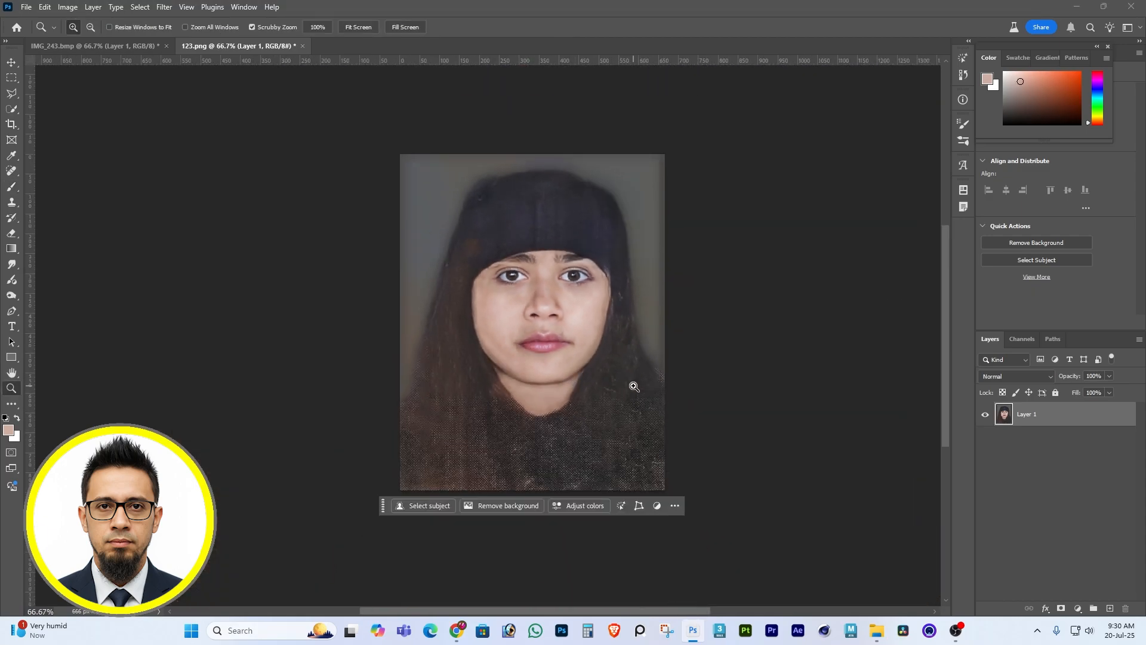
key("ctrl+s")
Switch to Chrome and open Google Gemini at gemini.google.com in a new tab.
left_click(1076, 7)
scroll(537, 189, "up", 4)
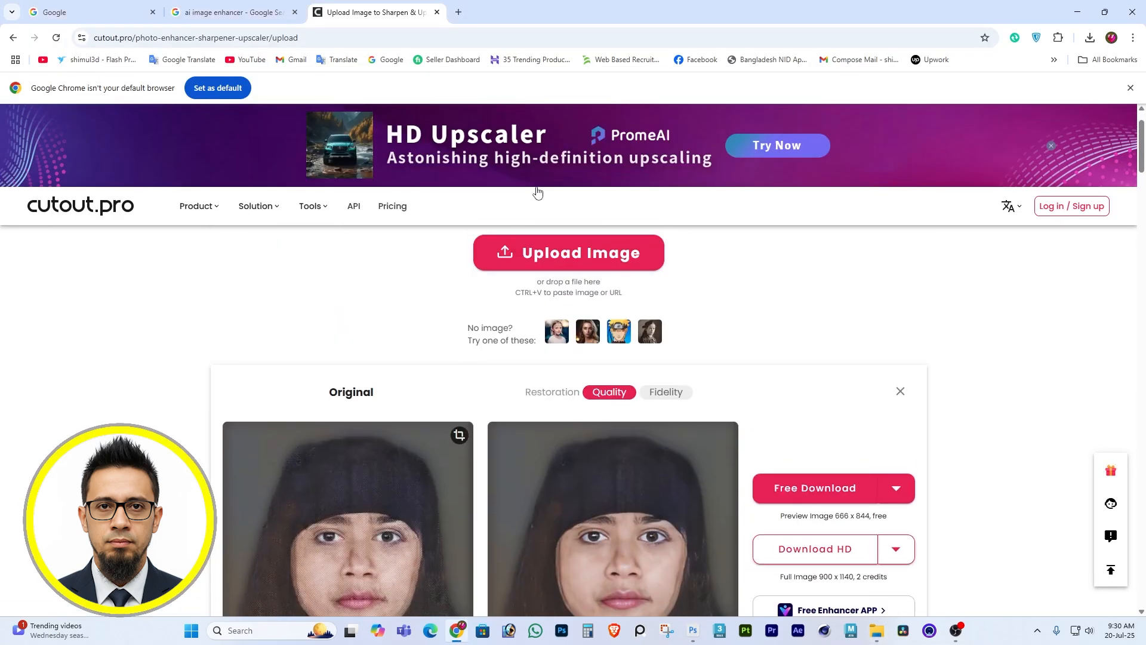
left_click(253, 5)
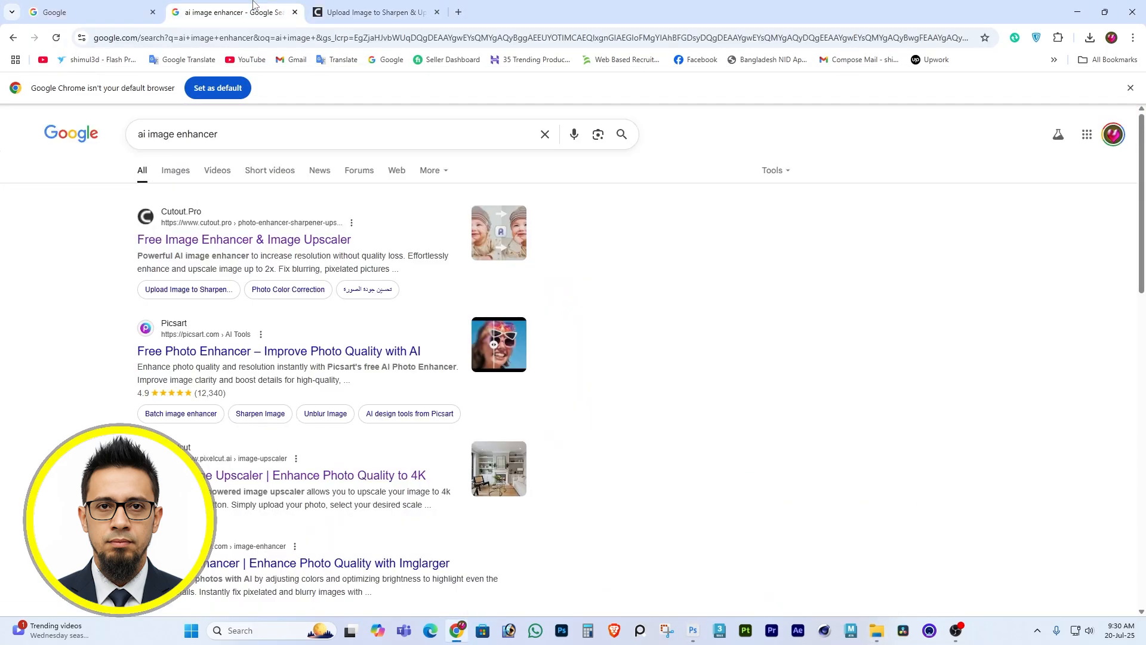
left_click(458, 14)
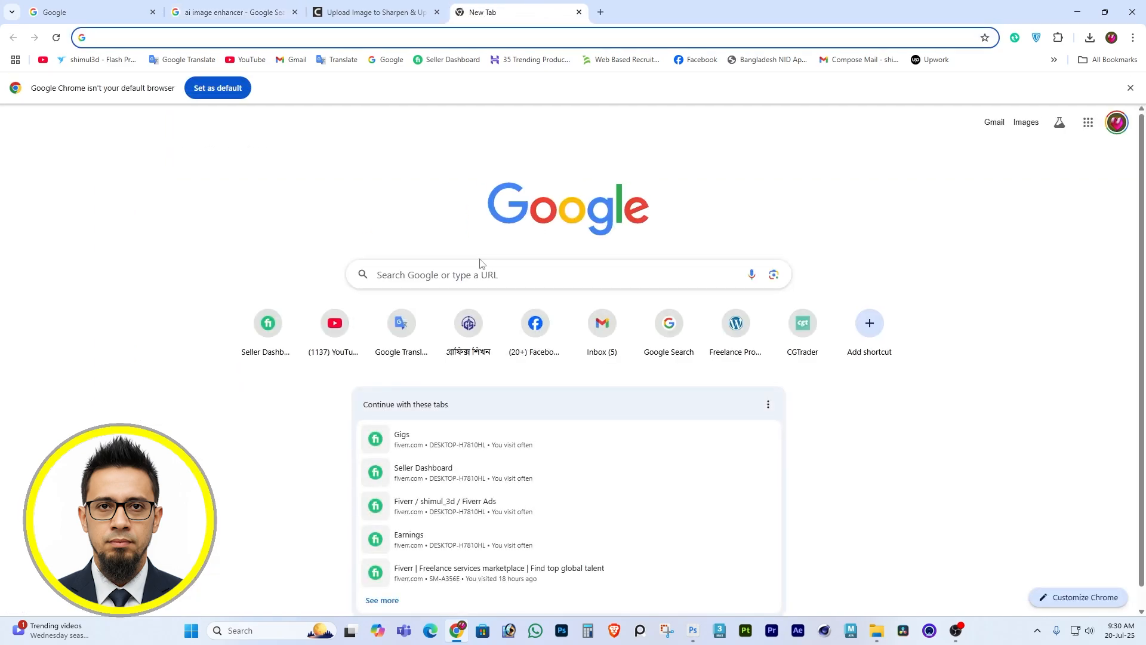
type("gi")
key("BackSpace")
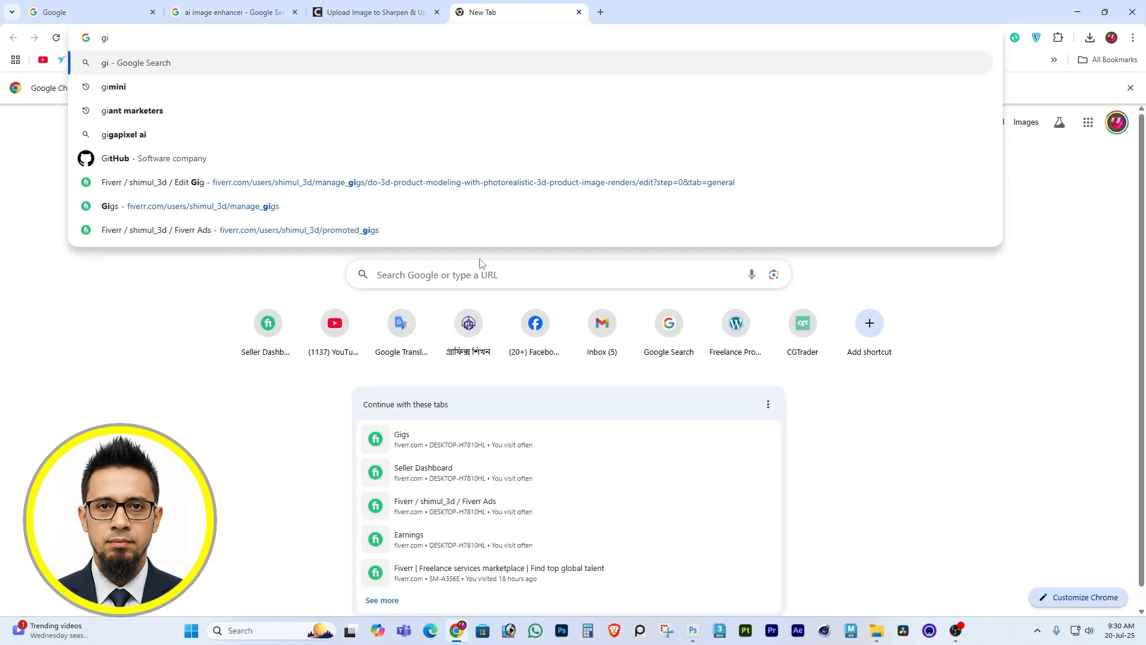
key("BackSpace")
type("e")
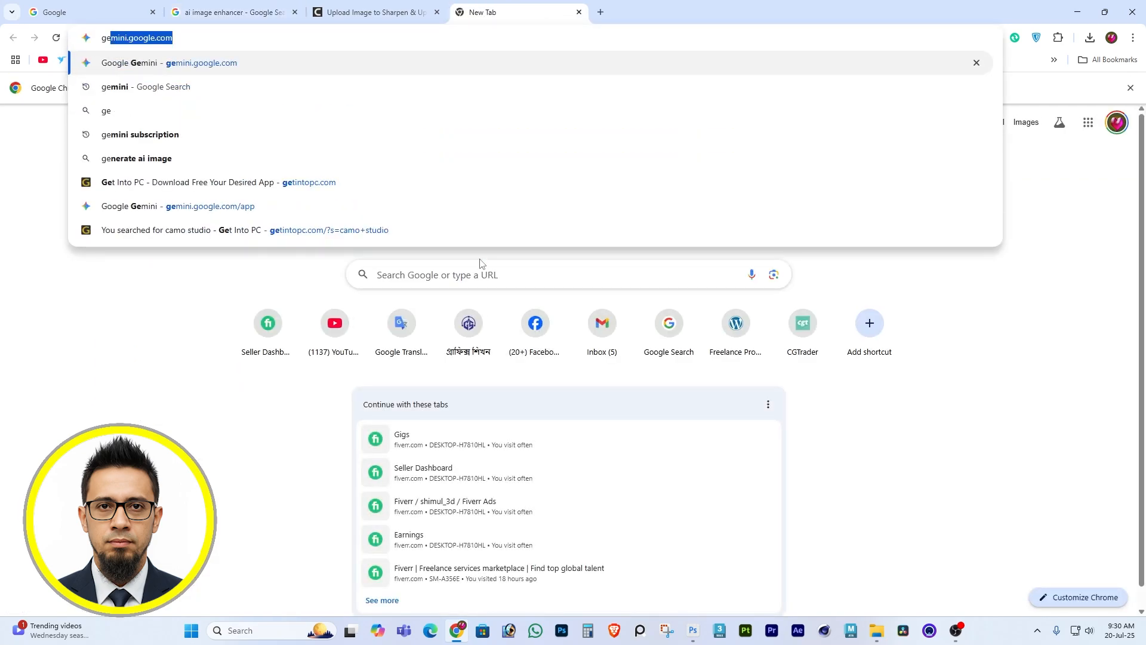
key("Return")
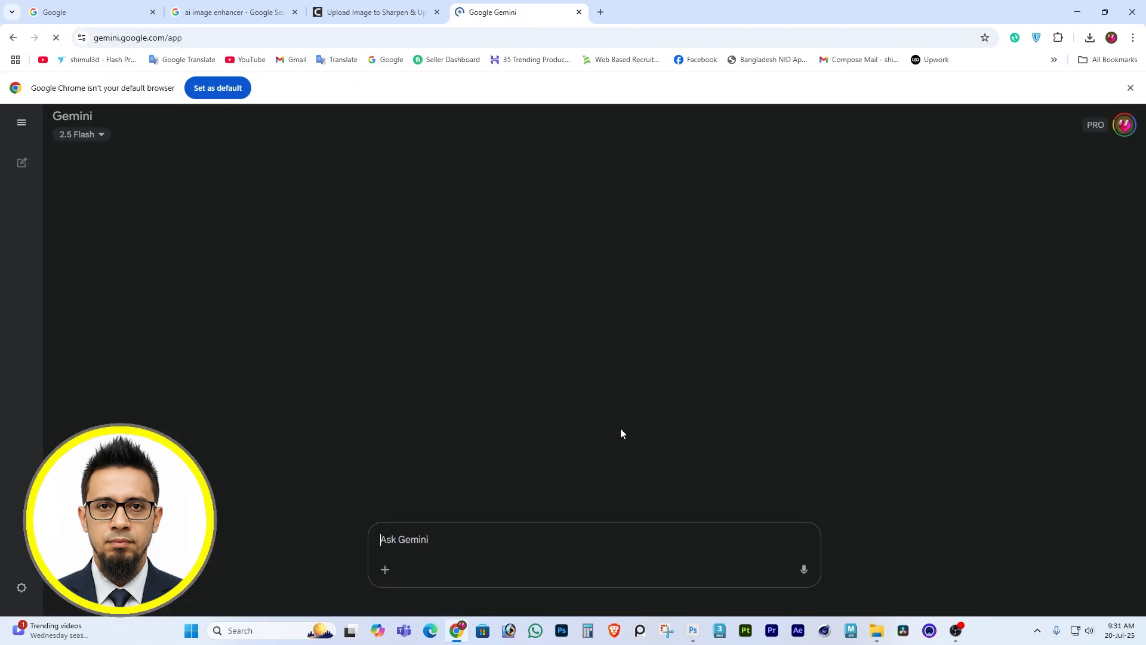
Upload the retouched portrait from the Desktop to Gemini and submit the prompt "Enhance this photo".
left_click(384, 575)
left_click(423, 486)
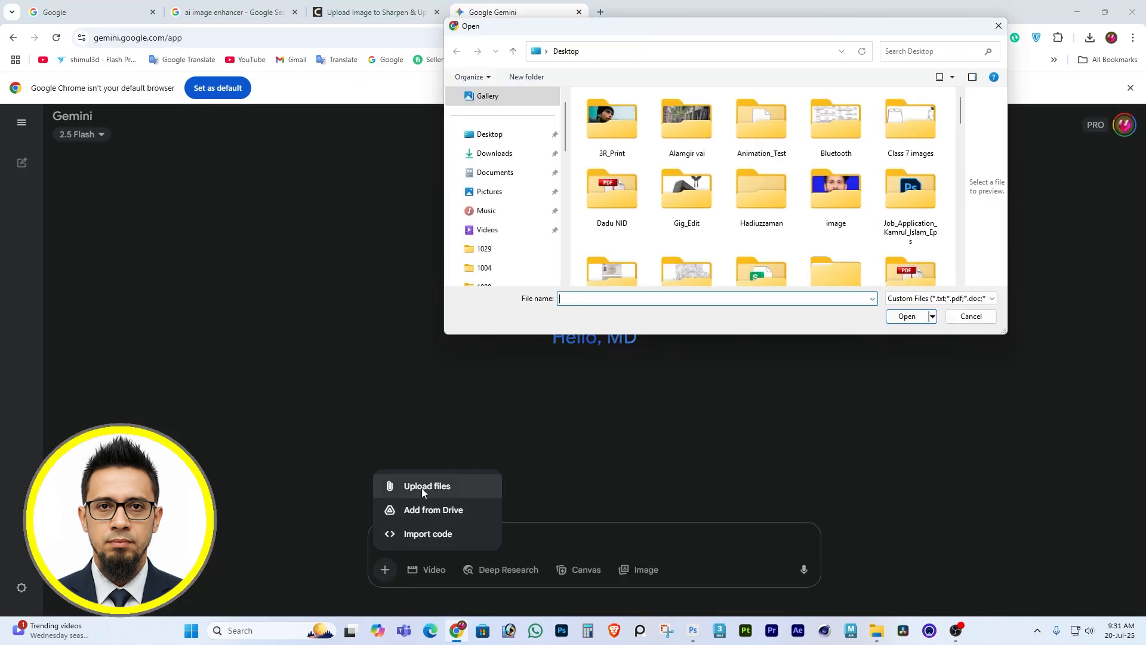
left_click(490, 134)
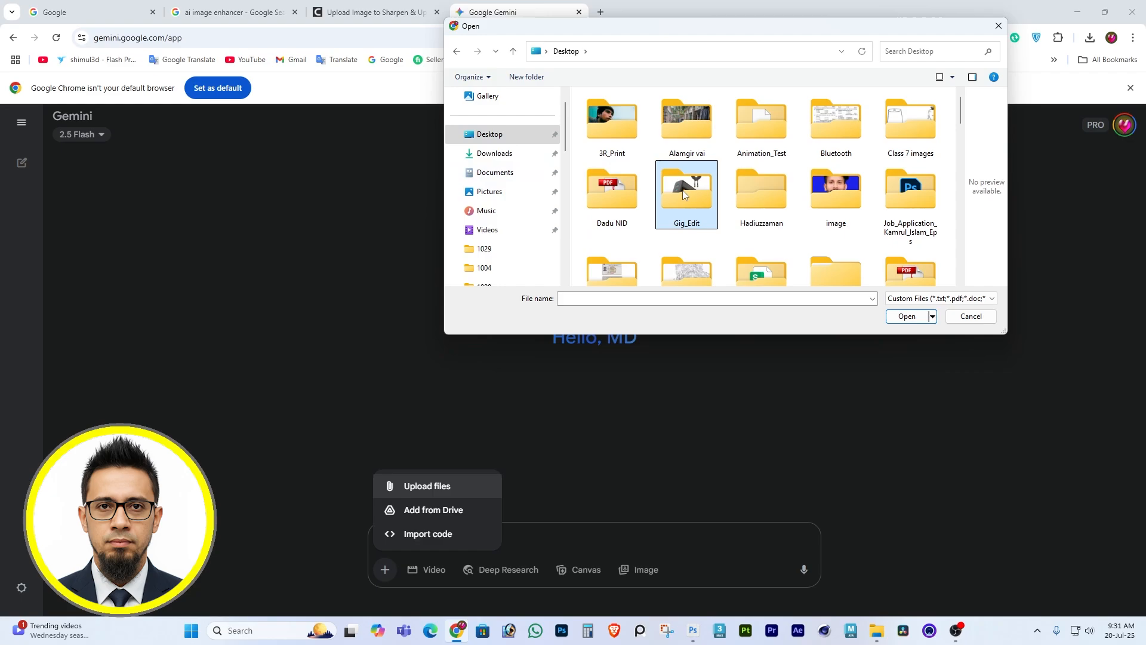
scroll(687, 191, "down", 3)
left_click(686, 120)
left_click(892, 316)
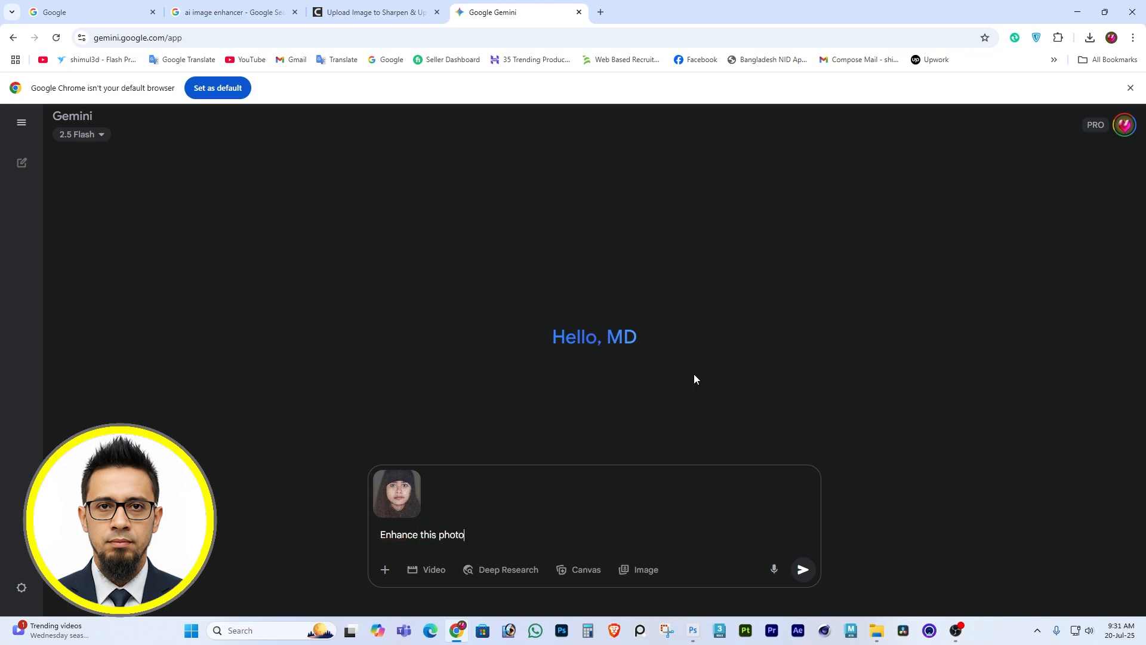
key("Return")
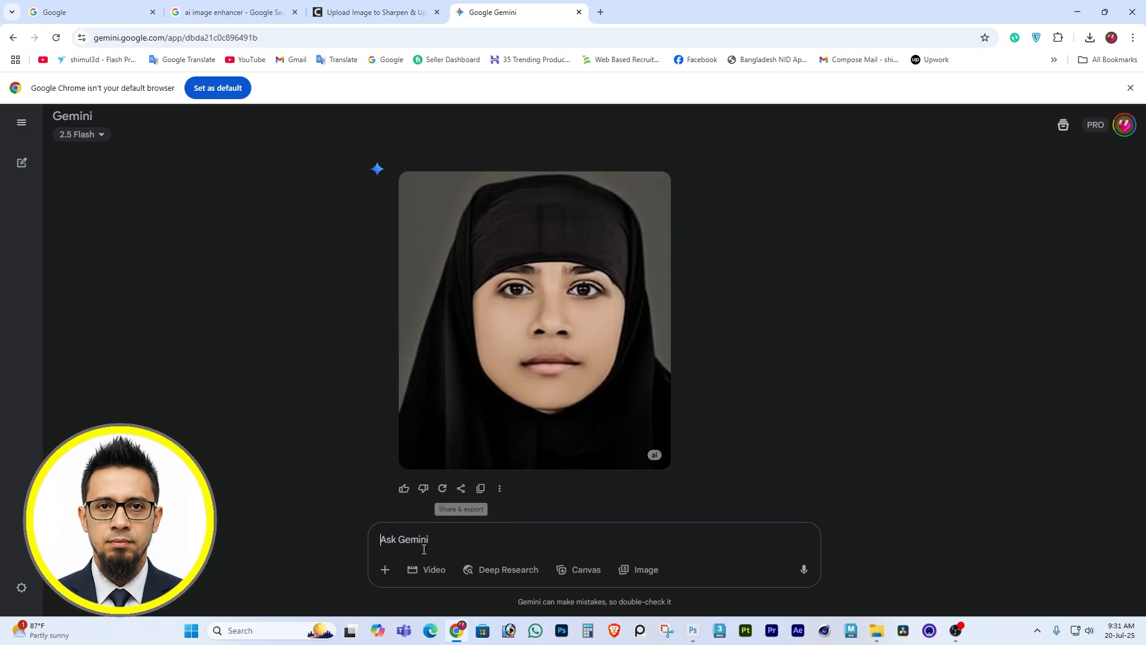
Compare Gemini's result with the original and attach the retouched portrait from the Desktop again.
scroll(471, 466, "up", 3)
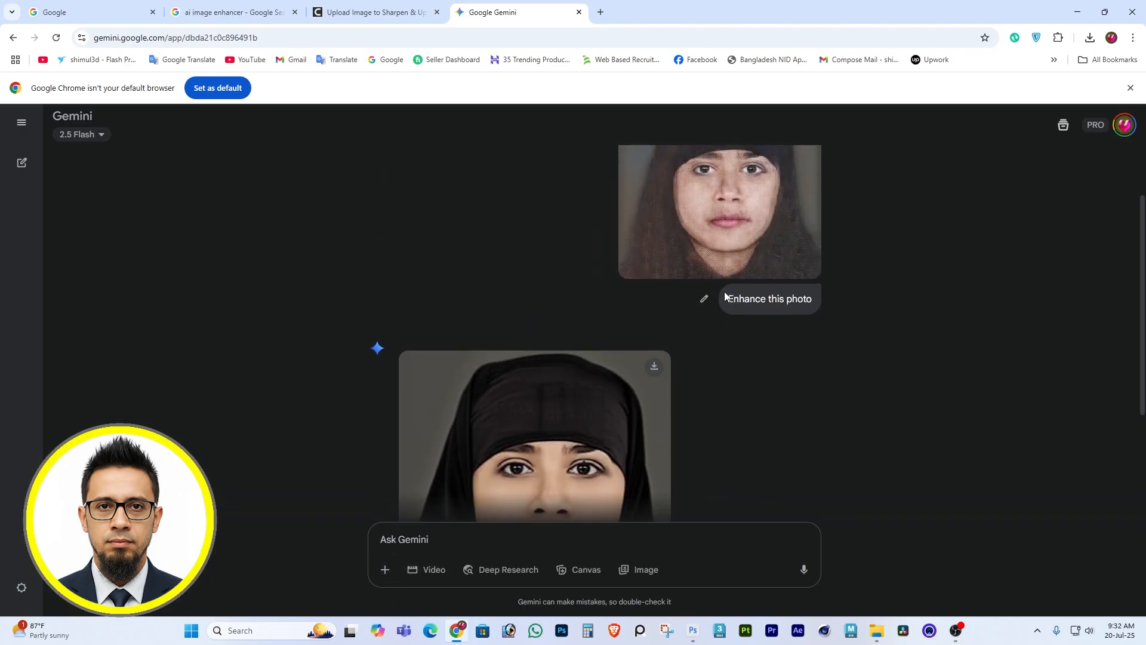
right_click(810, 295)
scroll(595, 377, "down", 3)
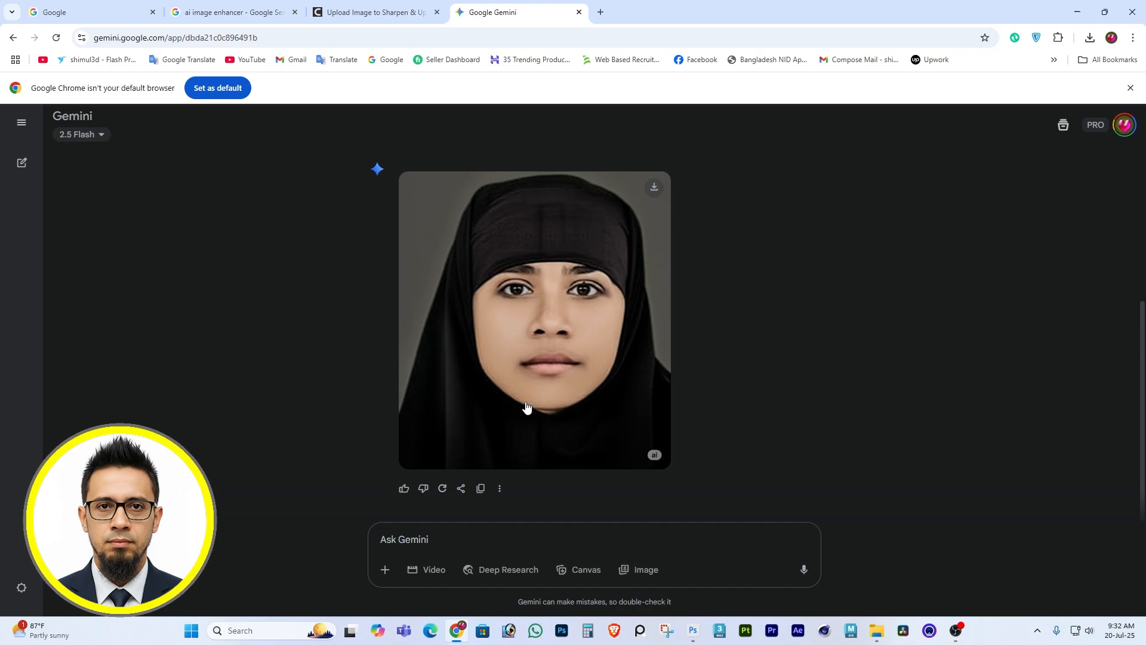
left_click(385, 573)
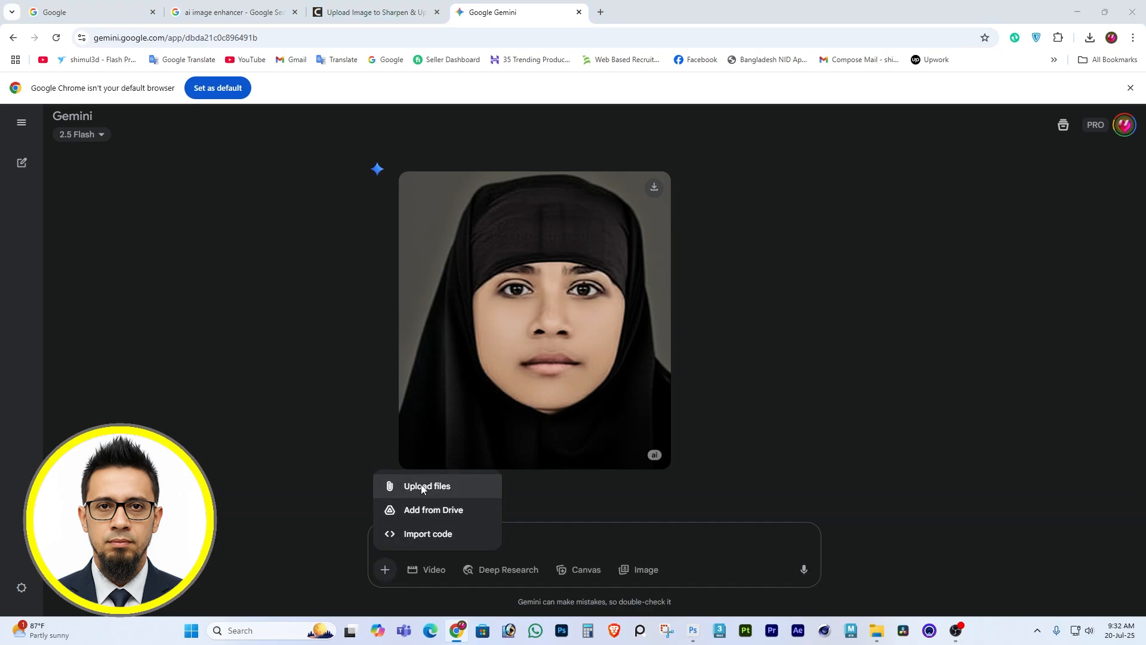
left_click(412, 486)
scroll(868, 171, "down", 1)
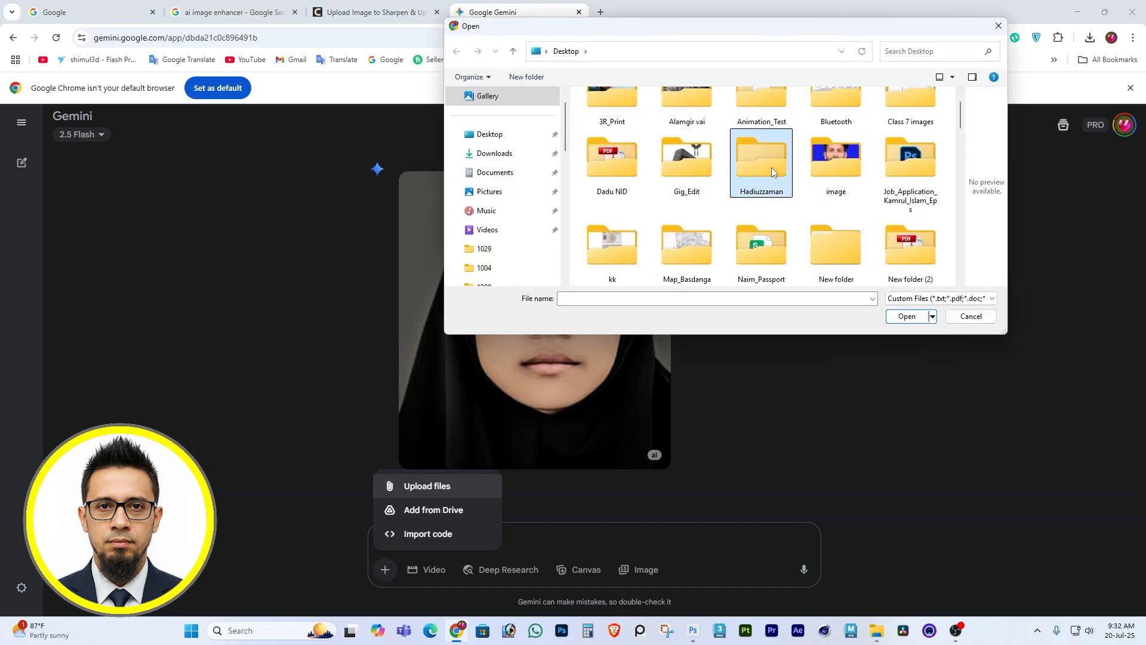
scroll(761, 158, "down", 3)
left_click(686, 119)
left_click(907, 317)
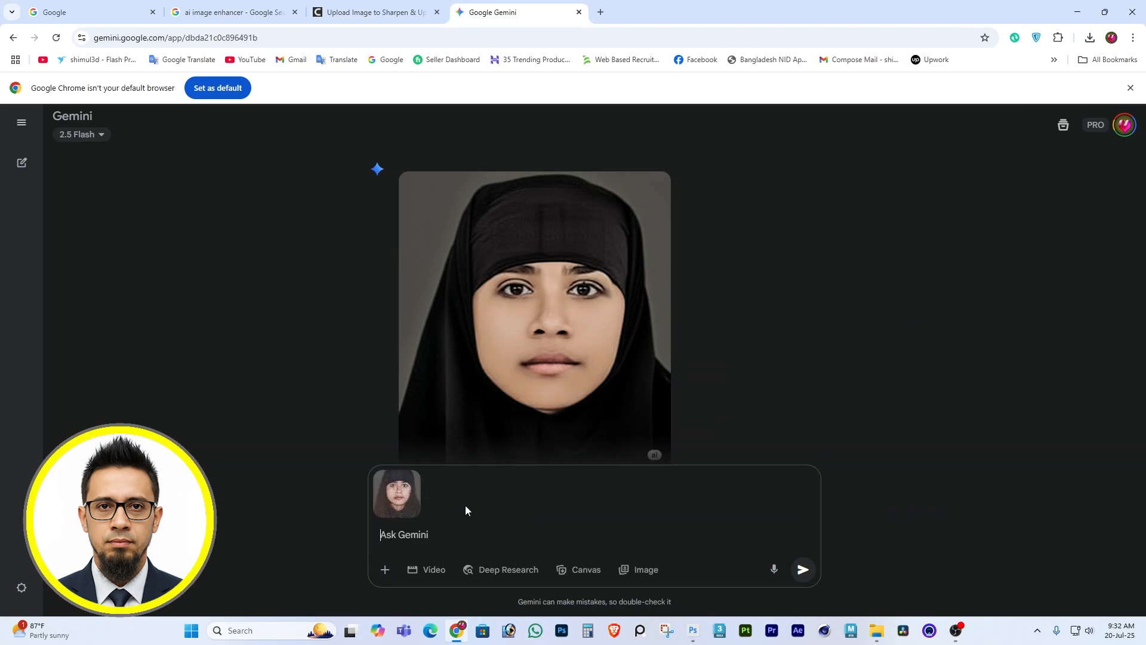
Submit the attached portrait with the prompt "Please enhance only the face".
type("Please enhance only the fa")
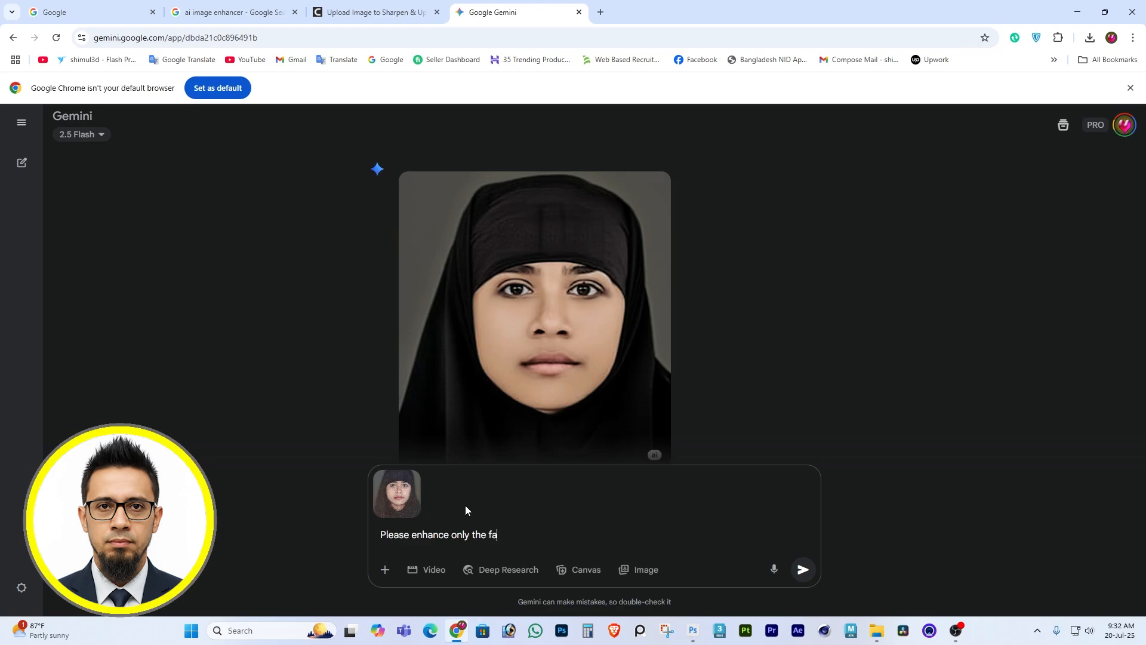
type("ce")
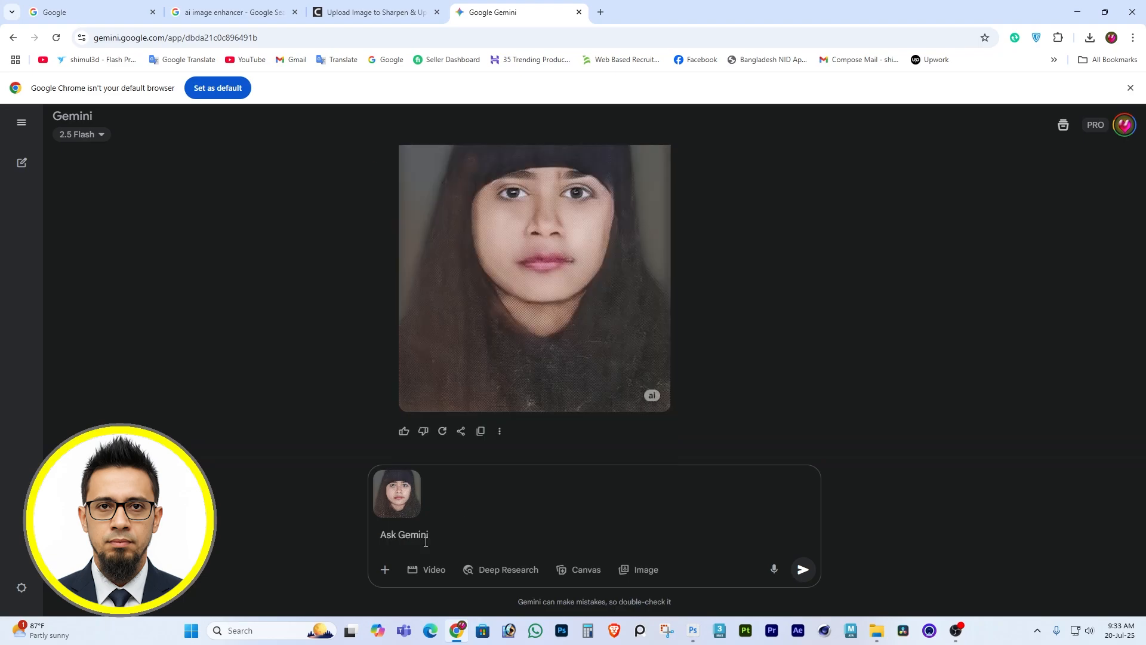
type("Please enhance only the face")
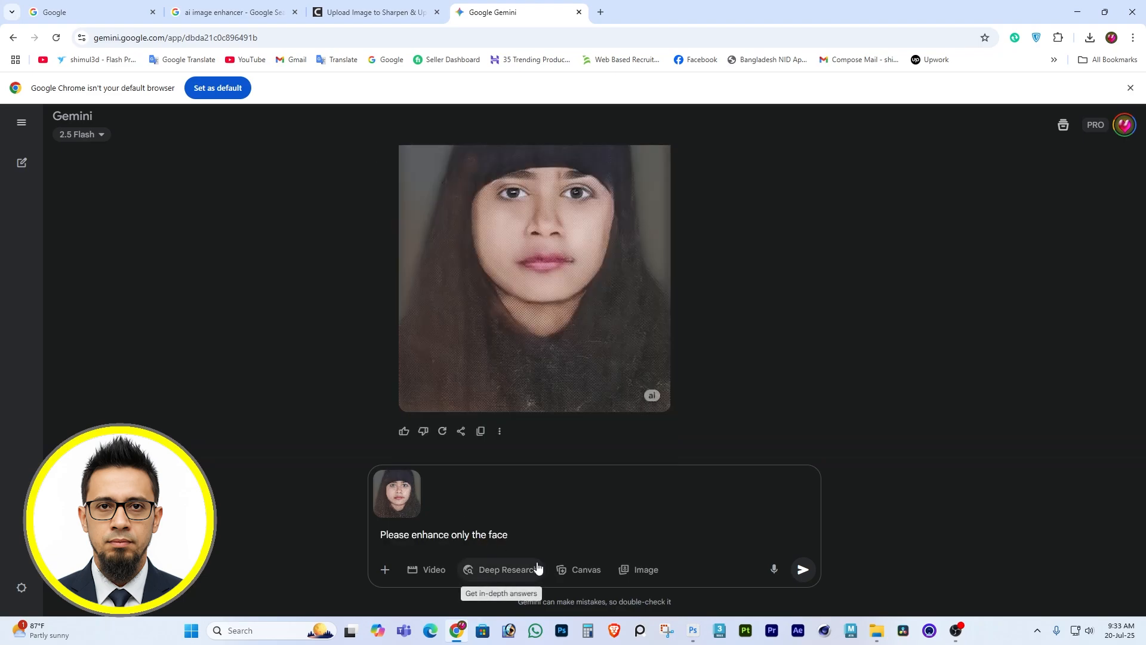
key("Return")
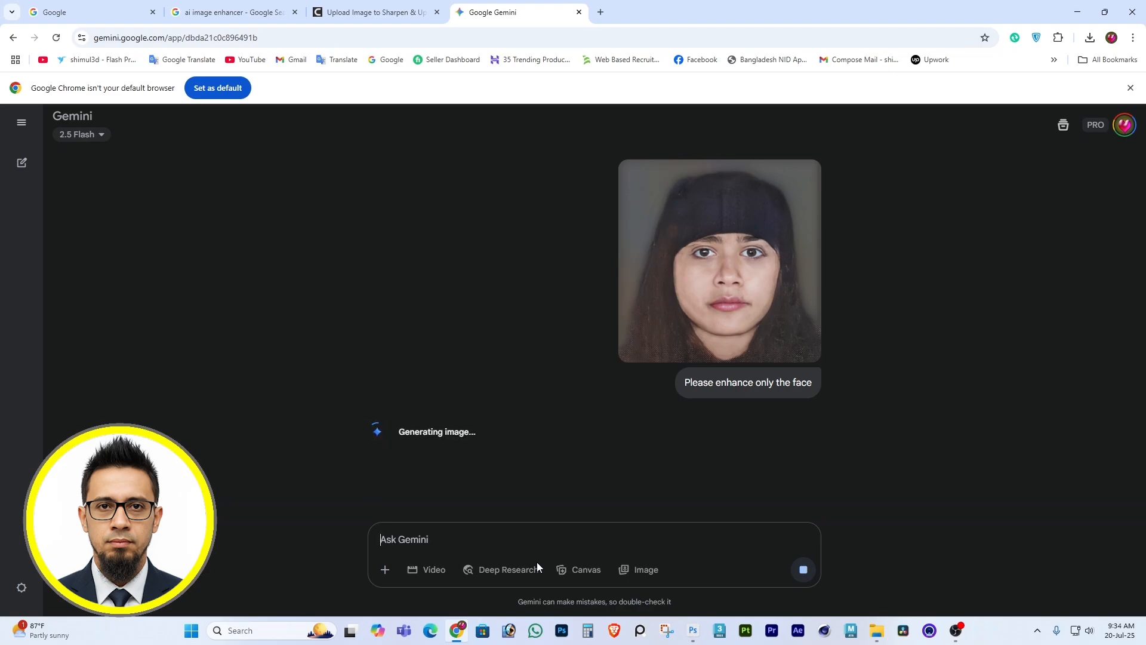
Compare the newly generated face-only enhancement with the uploaded portrait above it.
scroll(684, 448, "down", 4)
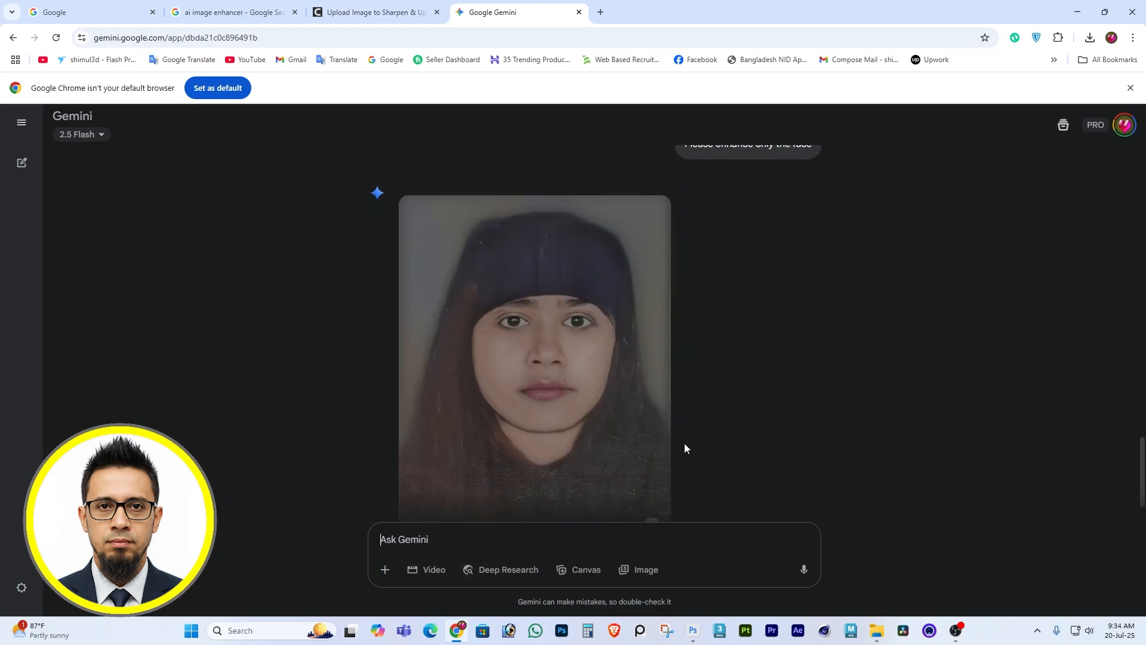
mouse_move(671, 447)
scroll(668, 442, "down", 1)
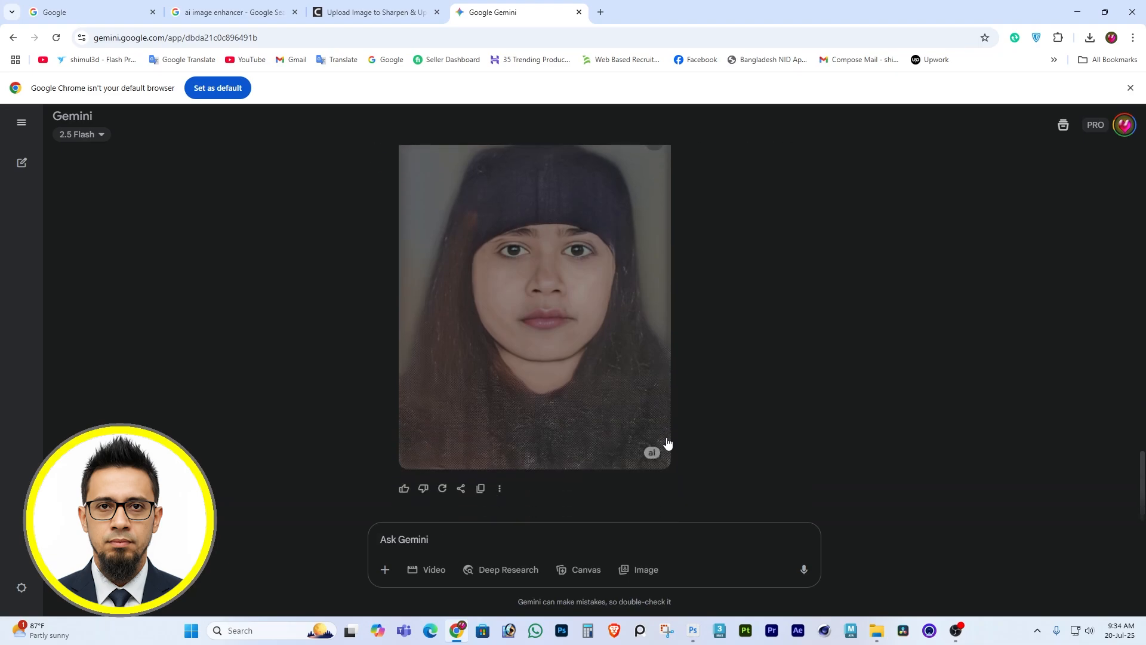
scroll(667, 442, "up", 5)
scroll(667, 442, "down", 3)
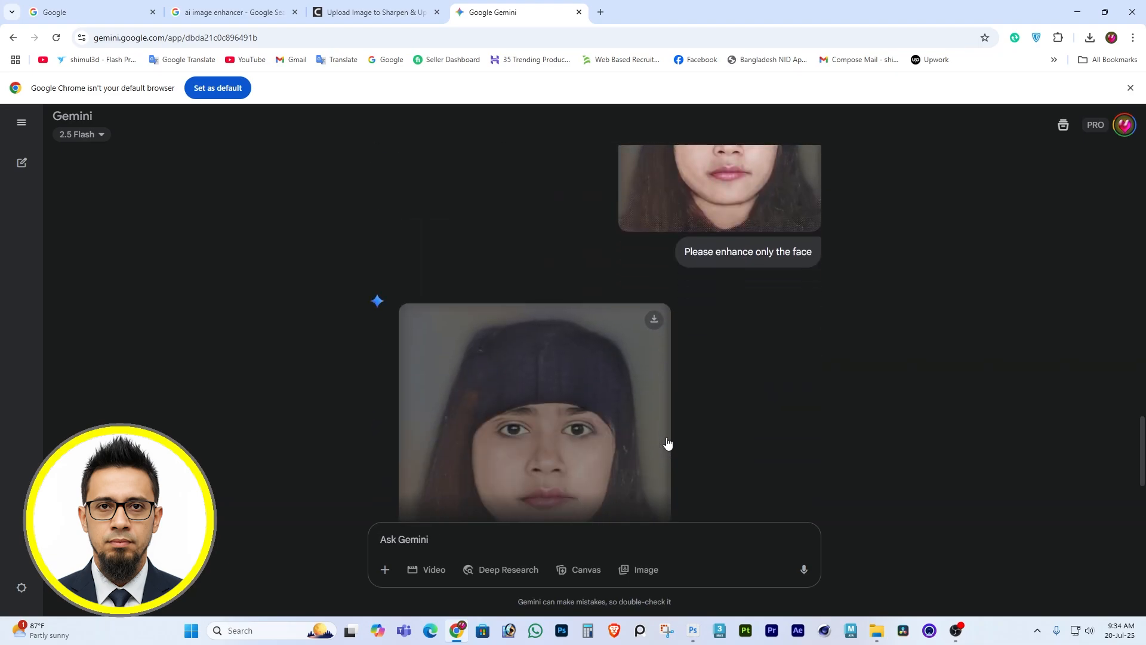
scroll(666, 441, "up", 3)
scroll(667, 441, "down", 4)
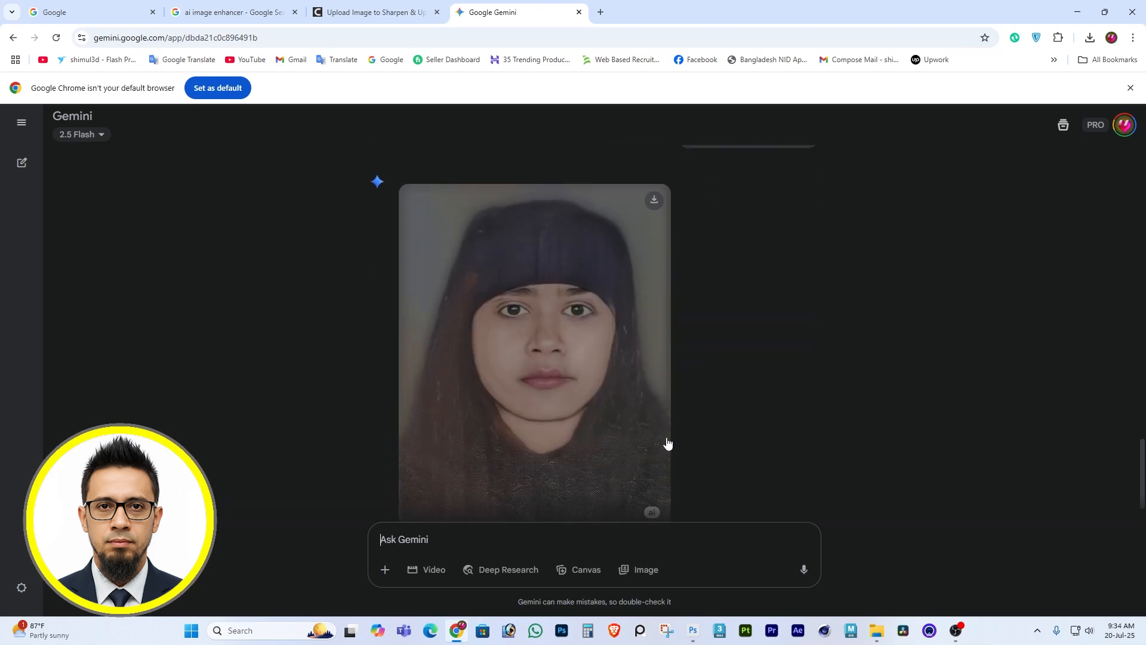
scroll(667, 443, "down", 1)
scroll(667, 443, "up", 1)
Download the face-only enhanced image and open it as a new document in Photoshop.
left_click(655, 201)
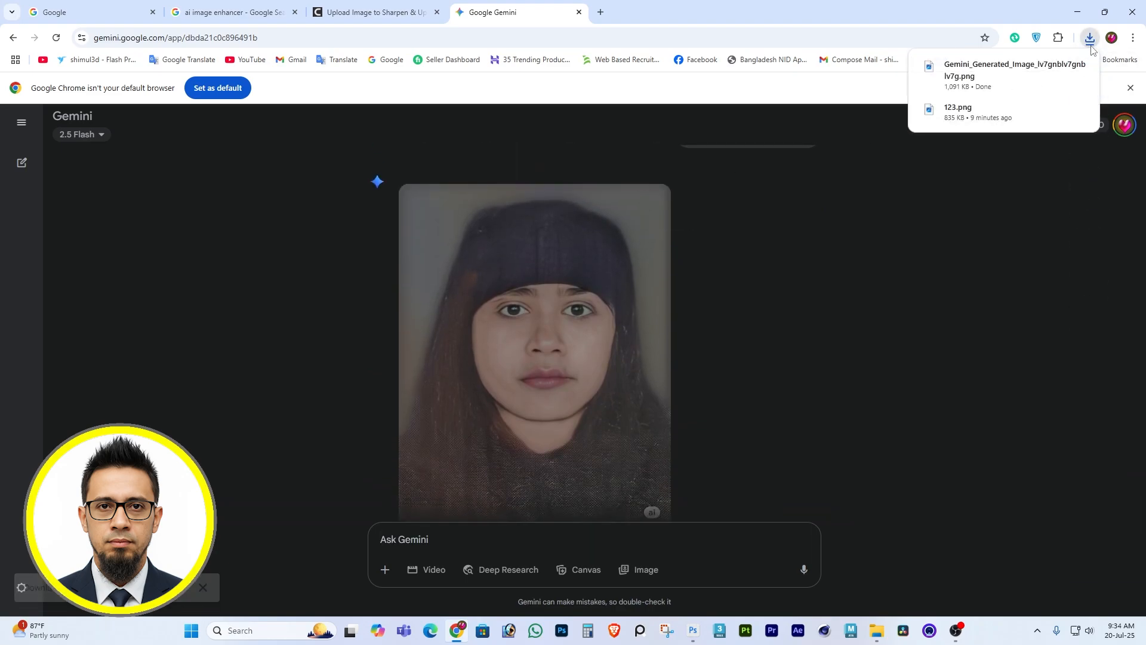
left_click(1059, 68)
left_click_drag(495, 234, 515, 49)
Apply an automatic Levels correction to the downloaded portrait.
key("i")
key("ctrl+l")
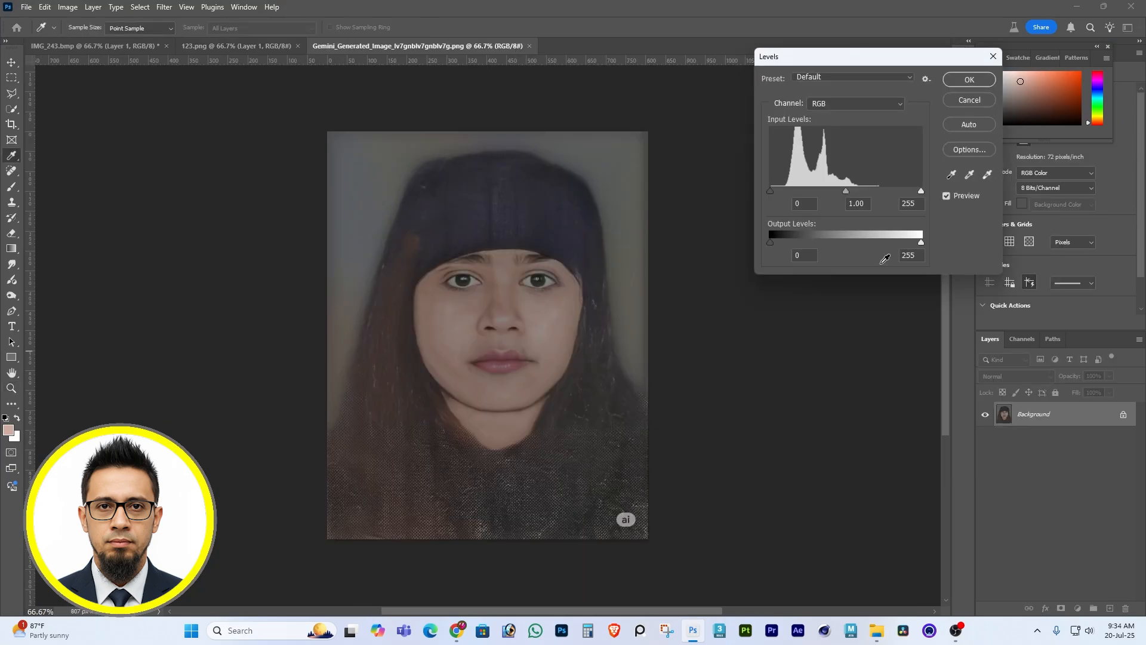
left_click(975, 124)
left_click(969, 79)
Brighten the portrait with a Curves point at input 56 and output 69.
key("z")
key("i")
key("ctrl+m")
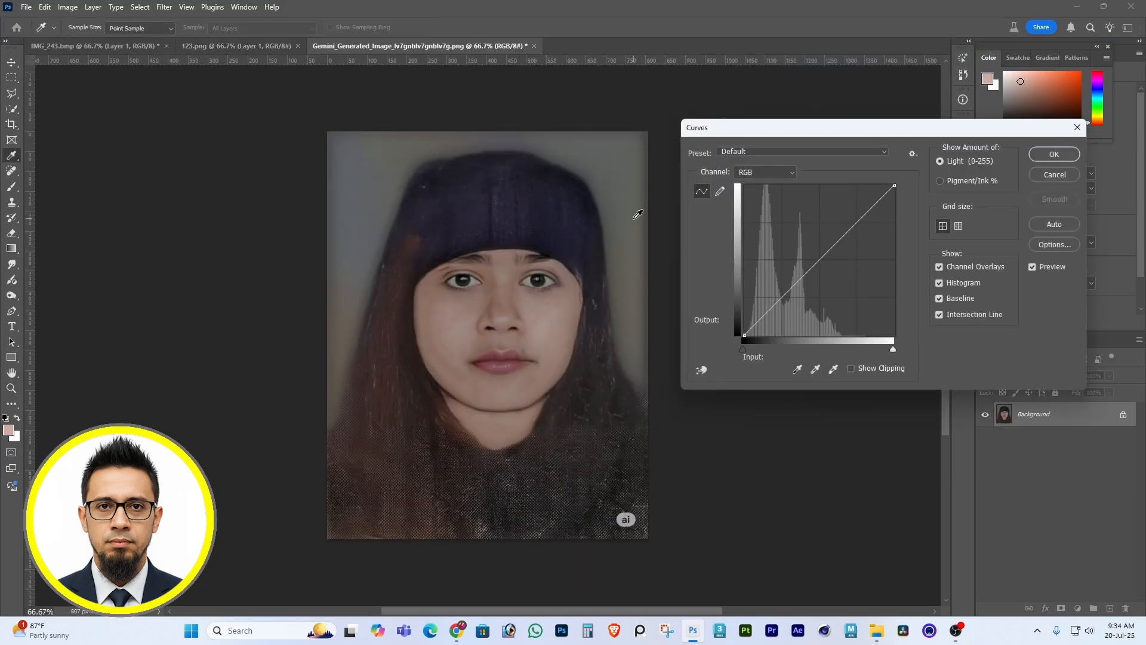
left_click_drag(782, 295, 777, 294)
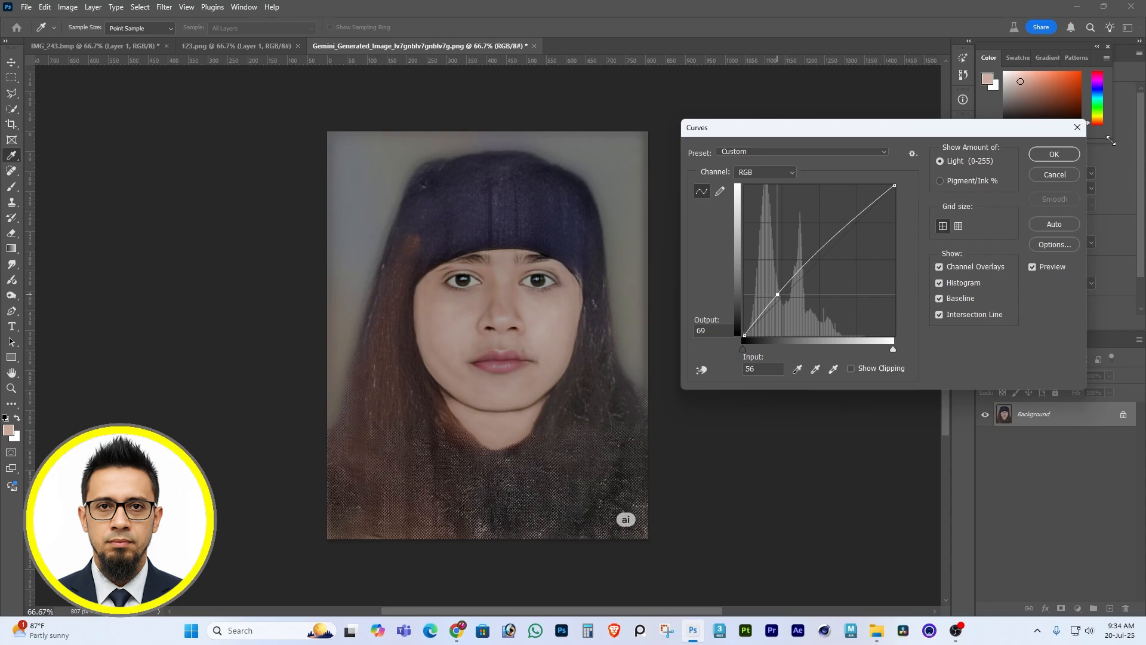
key("Return")
Apply an automatic Curves correction to the portrait.
key("z")
key("i")
key("ctrl+m")
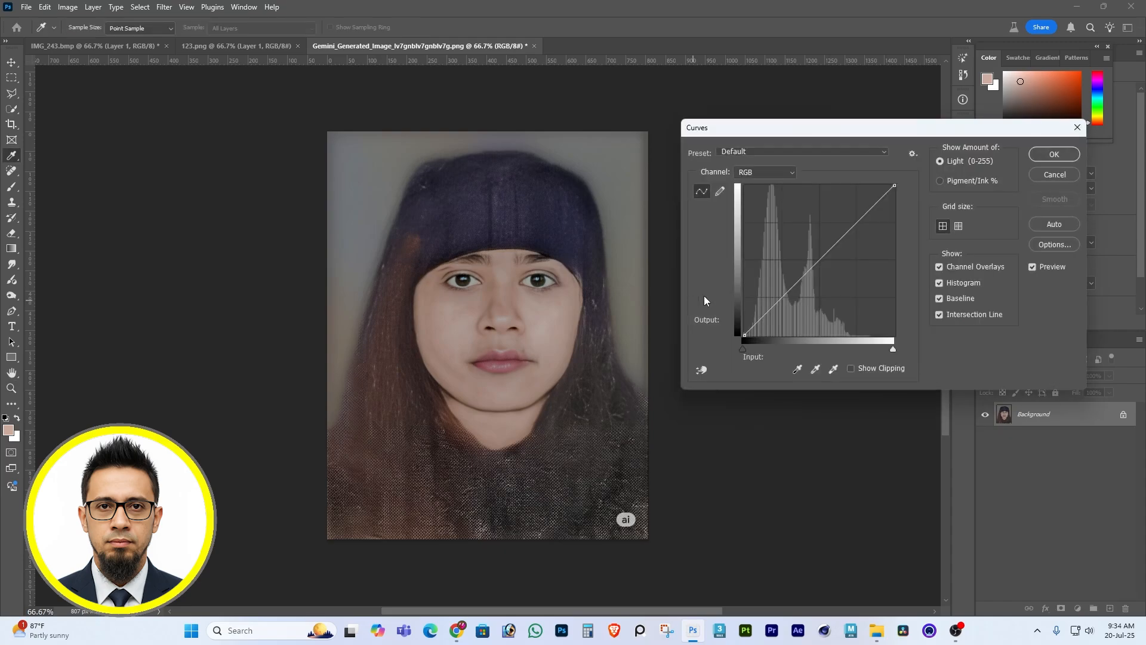
left_click(1054, 224)
left_click(1050, 154)
key("z")
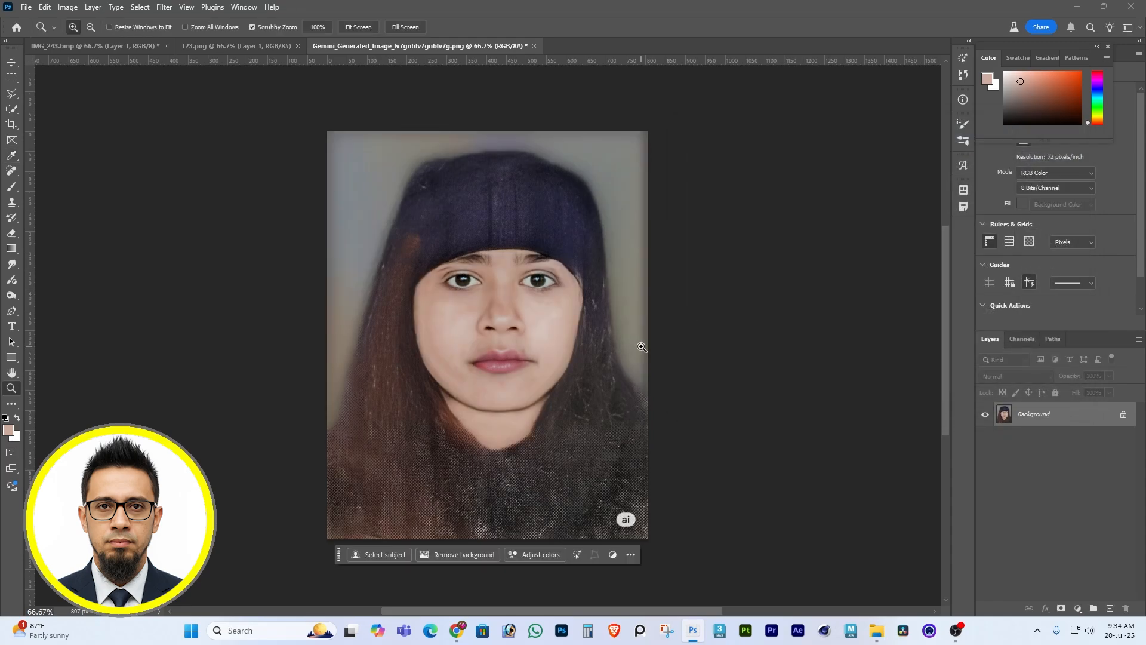
Enlarge the soft brush to 60 and smooth the cheek and jaw on the image's left side using sampled skin tones.
key("b")
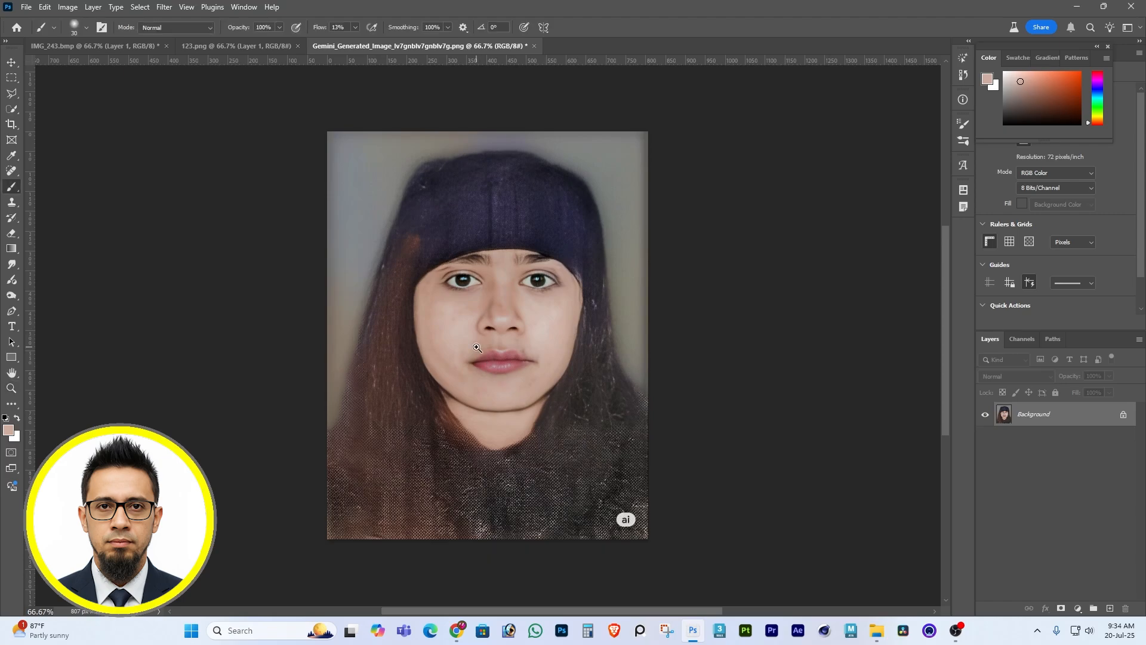
scroll(476, 347, "up", 1)
key("bracketright")
key("bracketright")
key("bracketright")
key("bracketright")
left_click(435, 325, "alt")
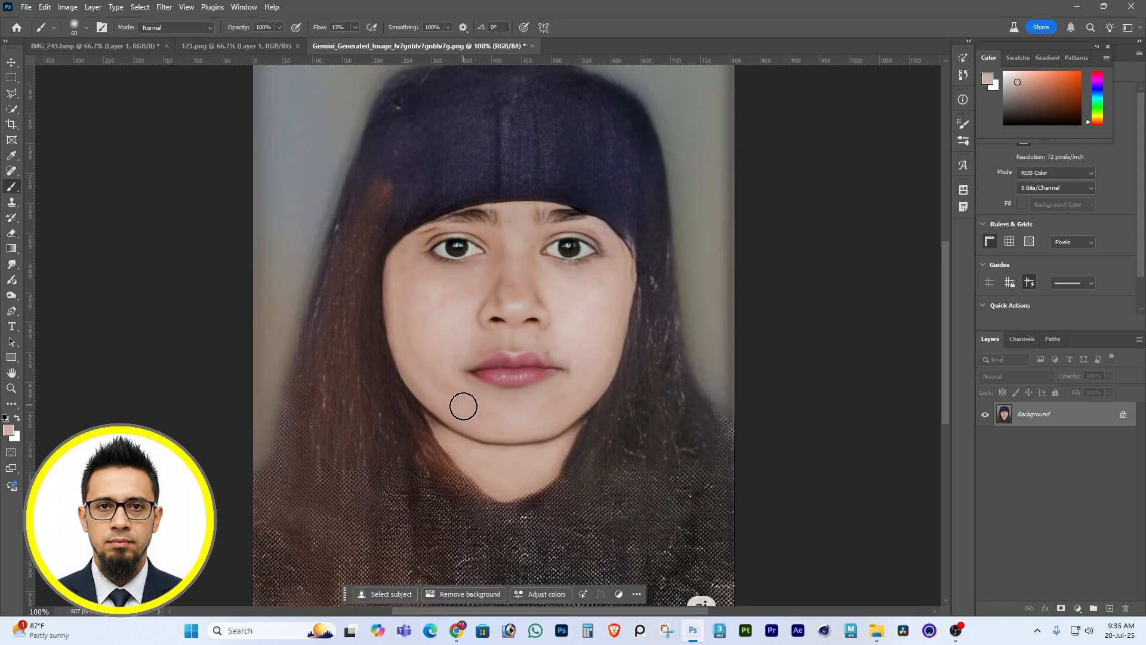
left_click_drag(463, 407, 452, 393)
left_click(438, 332, "alt")
left_click_drag(423, 354, 454, 391)
left_click(460, 291, "alt")
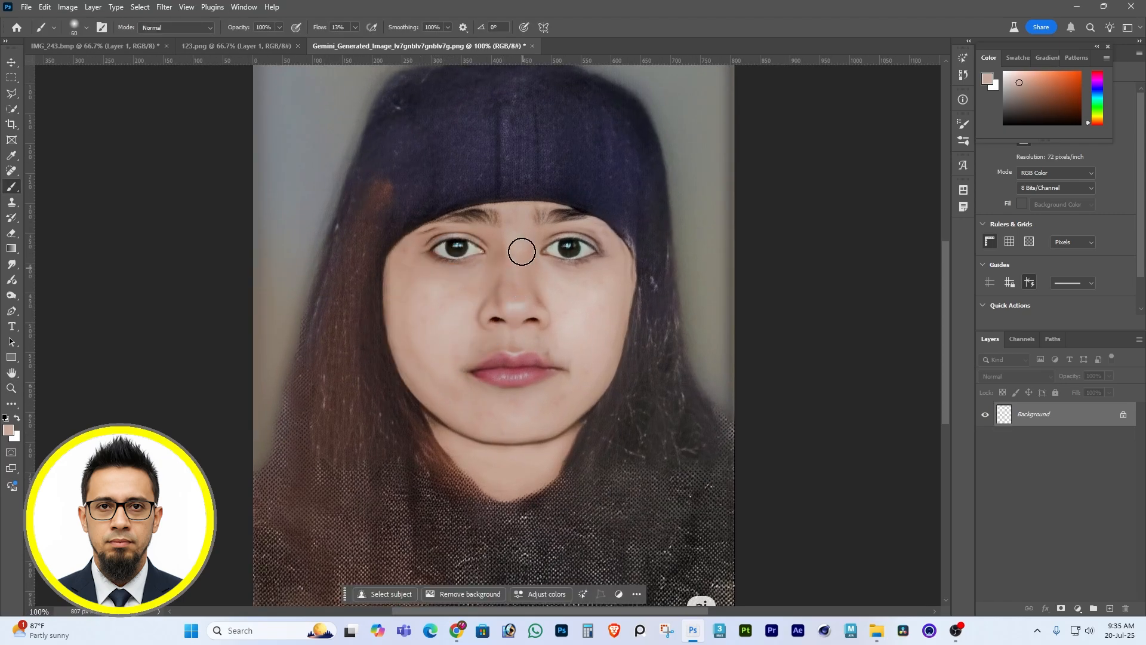
Blend uneven skin on the opposite cheek, the lower jaw and across the nose with sampled skin tones.
left_click(581, 322, "alt")
left_click_drag(601, 337, 576, 389)
left_click(491, 397, "alt")
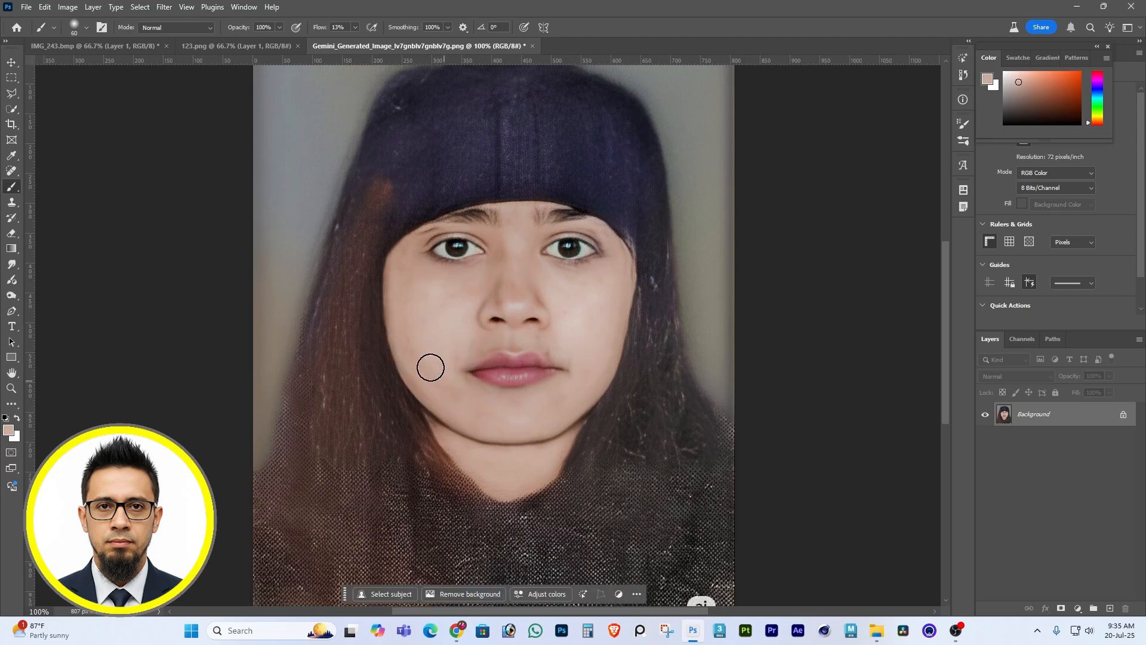
left_click_drag(430, 368, 463, 403)
left_click(543, 297, "alt")
mouse_move(536, 298)
left_mouse_down()
mouse_move(510, 284)
mouse_move(500, 299)
left_mouse_up()
left_click(453, 300, "alt")
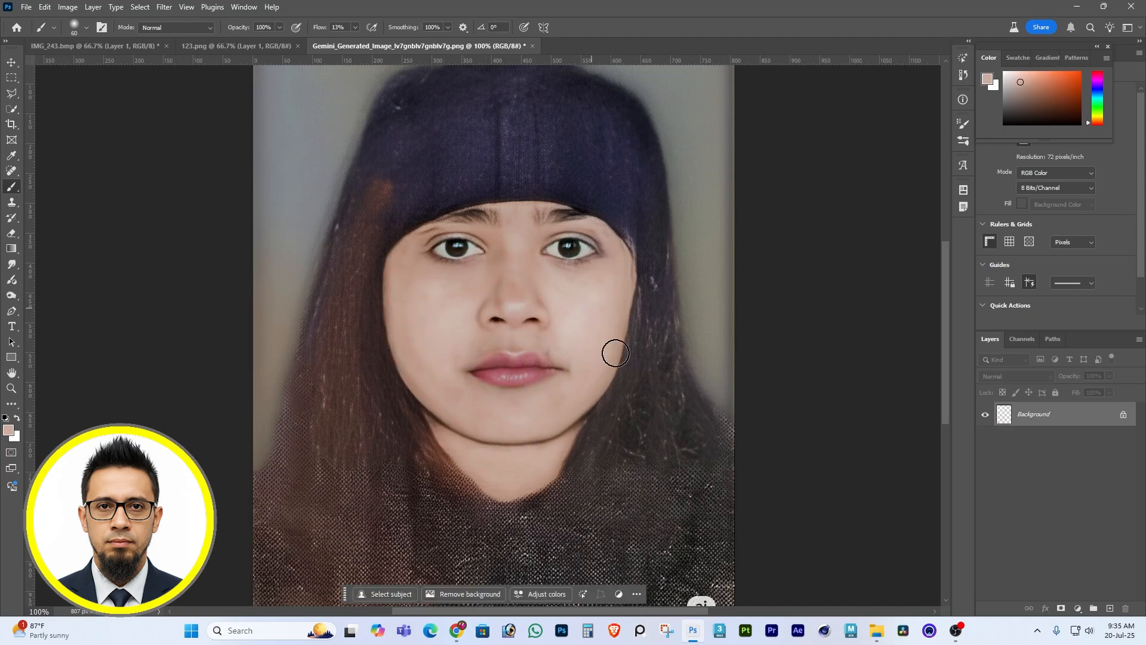
Undo the stroke beside the mouth and even out both cheeks with freshly sampled skin tones.
mouse_move(545, 346)
left_mouse_down()
mouse_move(602, 352)
mouse_move(590, 383)
left_mouse_up()
key("ctrl+z")
left_click(617, 302, "alt")
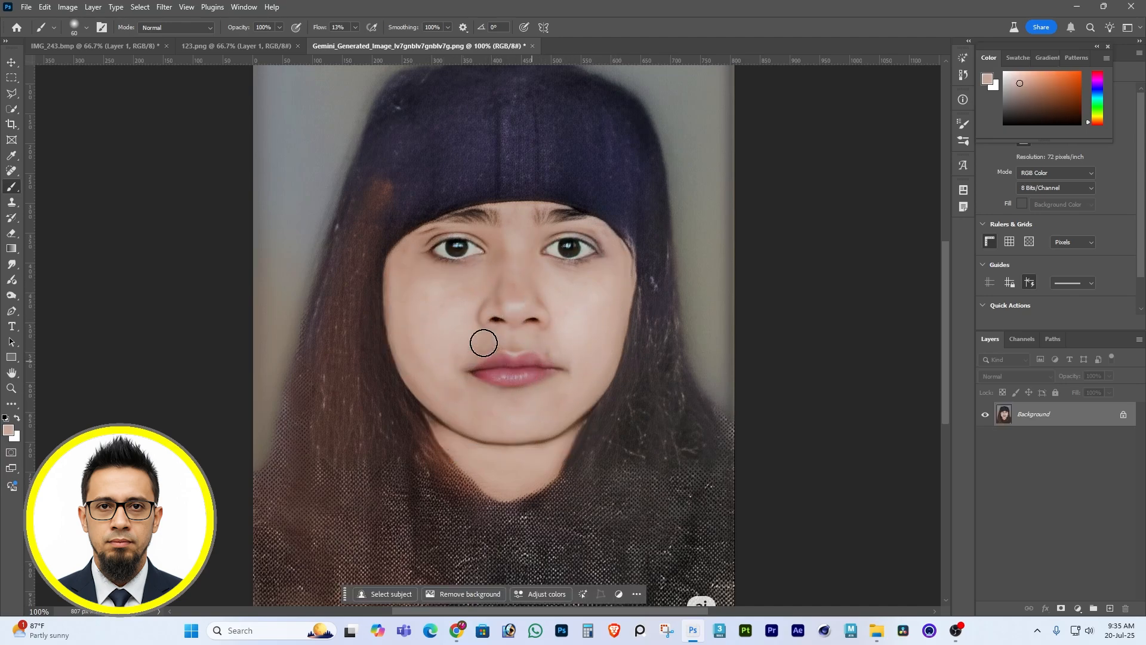
left_click_drag(421, 350, 451, 386)
mouse_move(432, 304)
left_mouse_down()
mouse_move(404, 267)
mouse_move(415, 285)
left_mouse_up()
left_click(489, 465, "alt")
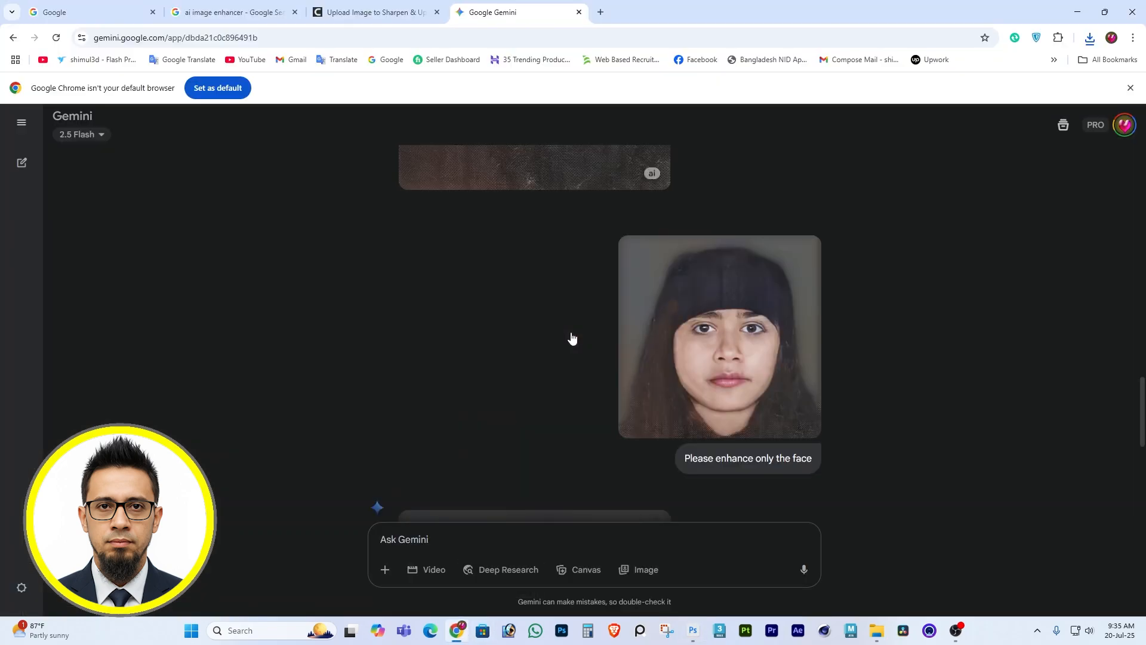
Return to Gemini in Chrome, download the first enhanced image with the black headscarf and open it in Photoshop.
scroll(572, 337, "down", 5)
left_click(653, 173)
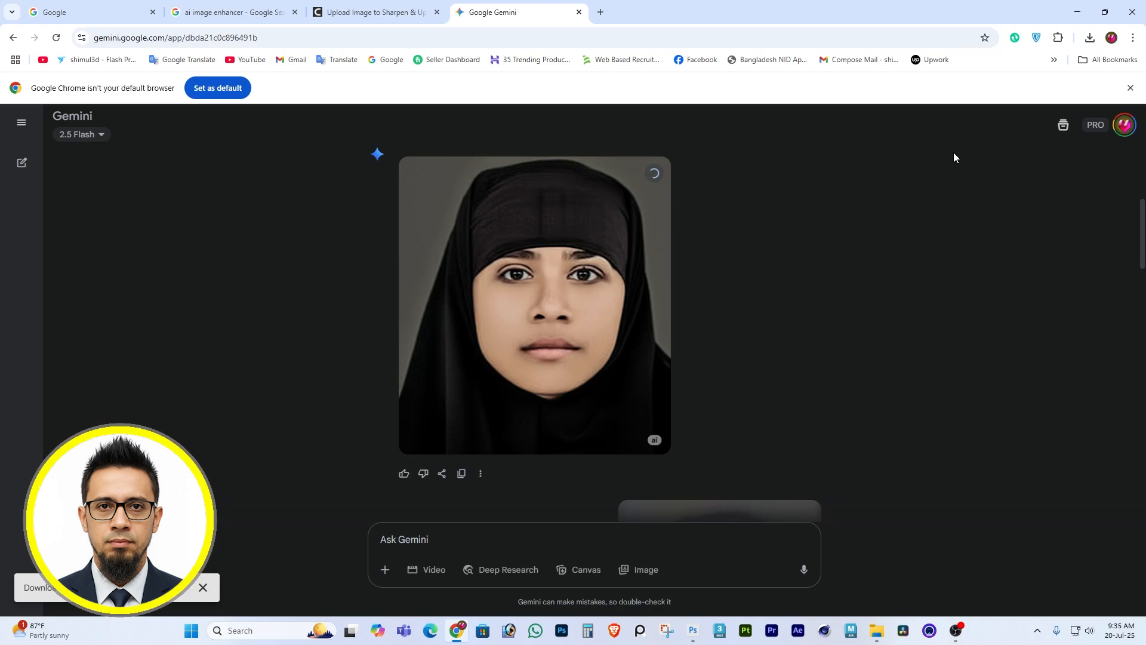
left_click(1058, 68)
left_click_drag(586, 210, 625, 49)
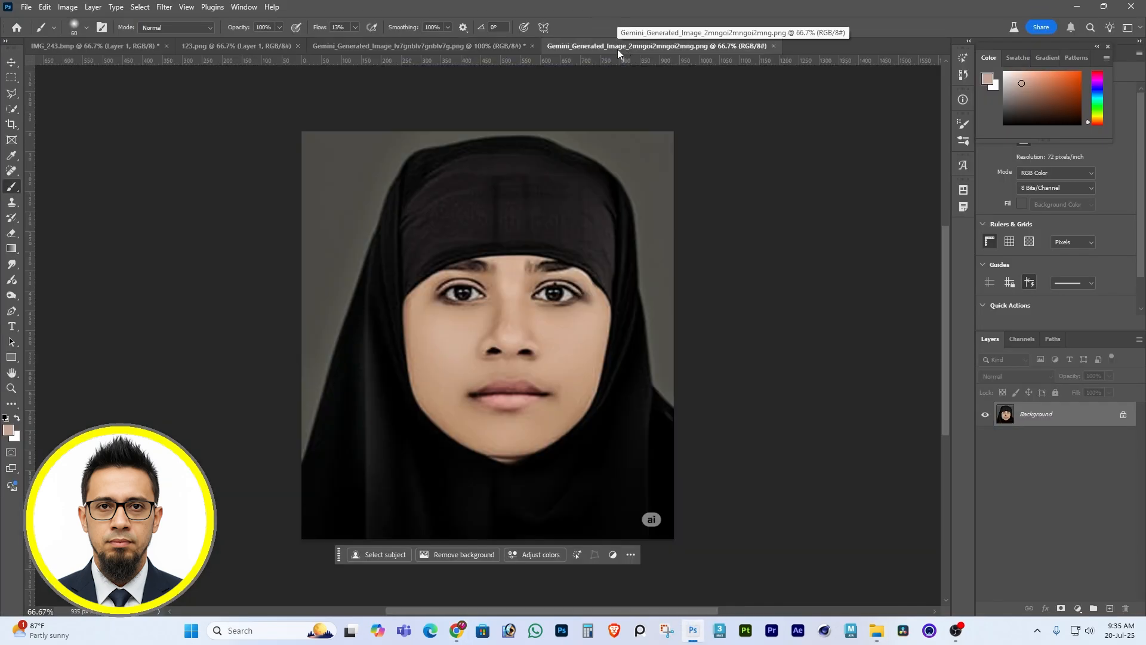
Crop both Gemini-generated portraits to 1.5 x 1.9 in at 300 ppi.
left_click(8, 126)
key("Return")
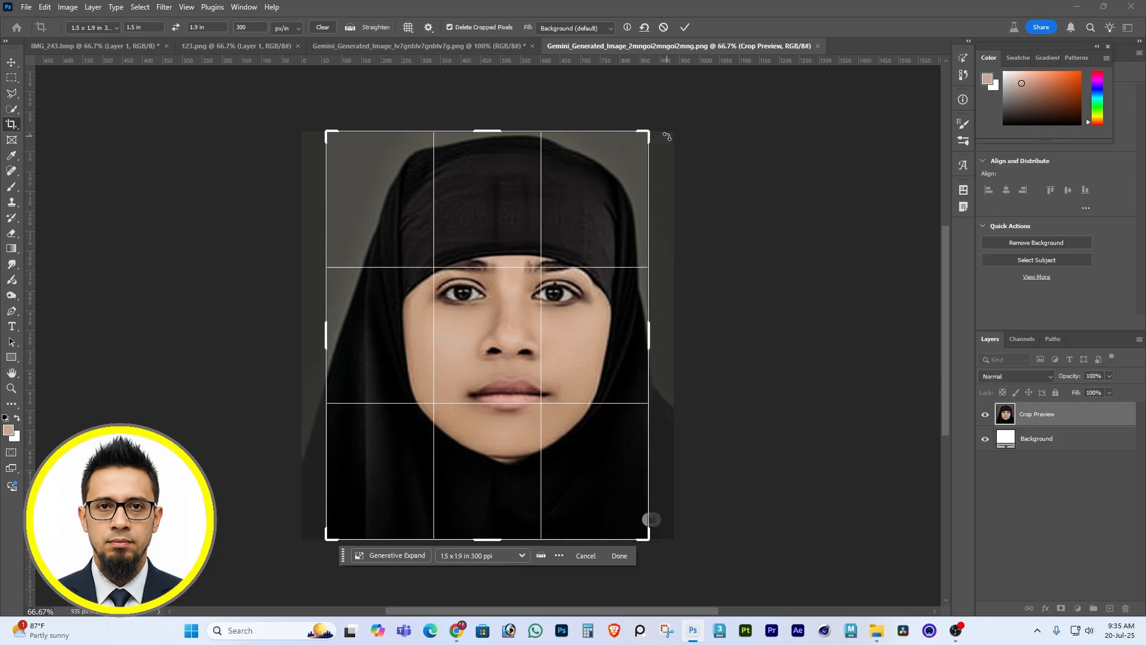
left_click(457, 42)
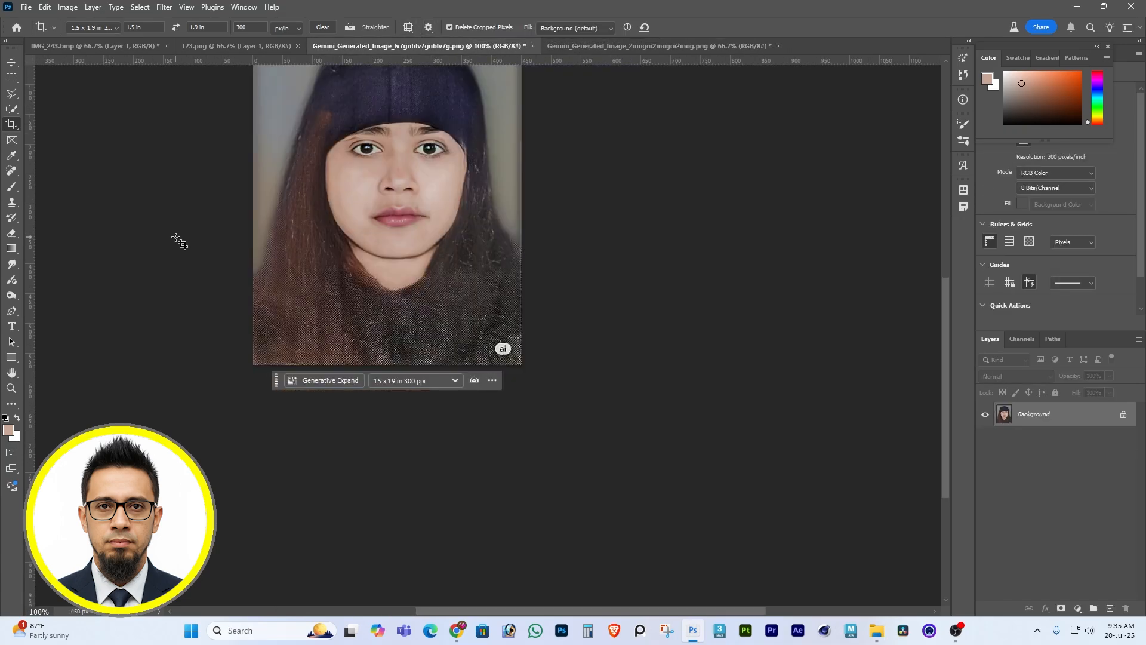
Compare the two cropped portraits by switching between their documents, ending on the black headscarf version.
left_click(589, 46)
left_click(489, 46)
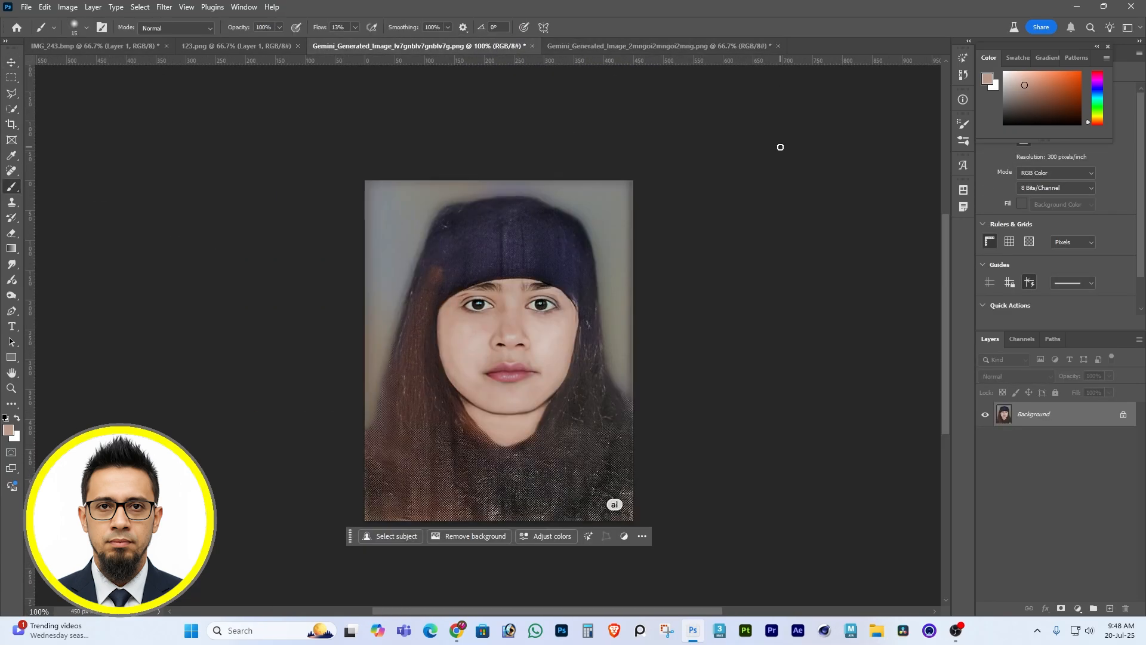
left_click(611, 45)
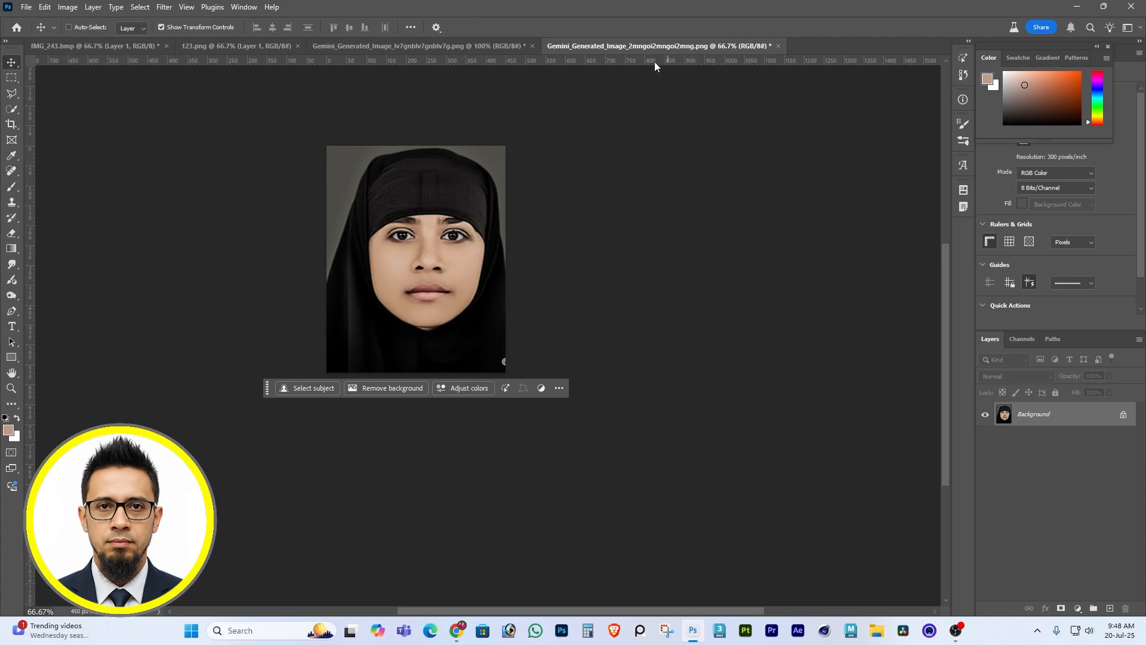
Copy the black headscarf portrait into the other Gemini portrait's document as a layer and set its opacity to 67%.
left_click_drag(472, 242, 515, 311)
key("6")
key("7")
Scale the semi-transparent headscarf layer down to about 78% and position it so its face lines up with the face underneath.
mouse_move(592, 274)
left_mouse_down()
mouse_move(597, 252)
mouse_move(587, 258)
left_mouse_up()
left_click_drag(628, 171, 604, 202)
left_click_drag(547, 310, 565, 321)
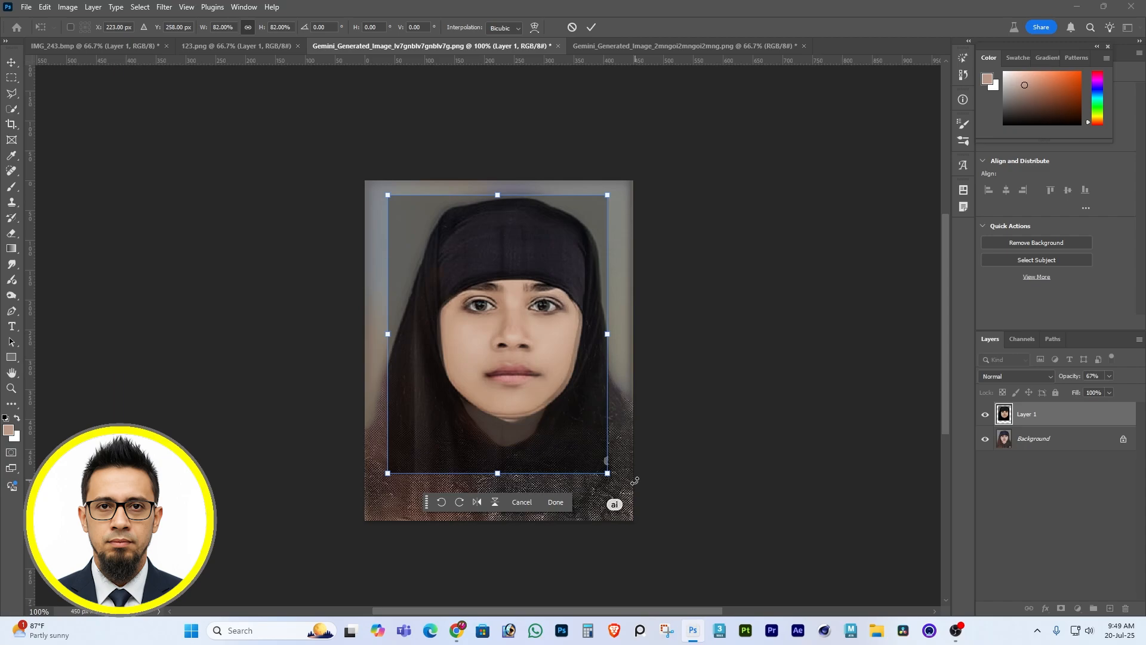
left_click_drag(608, 473, 619, 451)
left_click_drag(557, 386, 554, 383)
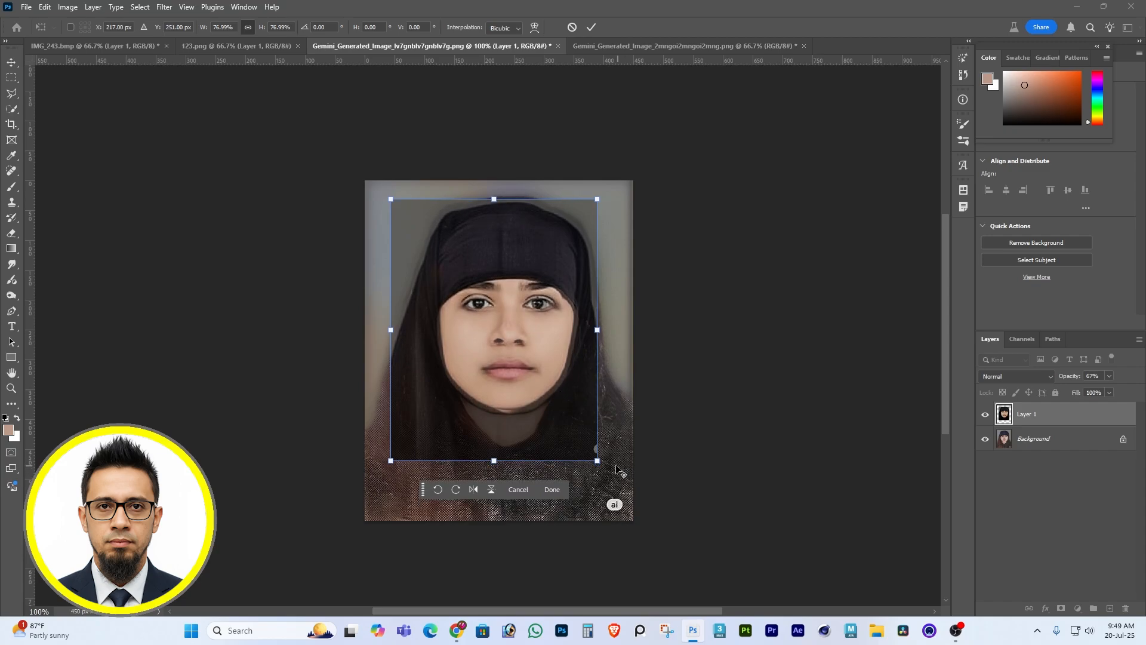
left_click_drag(597, 460, 601, 465)
key("Return")
Start a Pen path at the left temple and trace the headscarf's edge across the forehead to the right temple.
key("p")
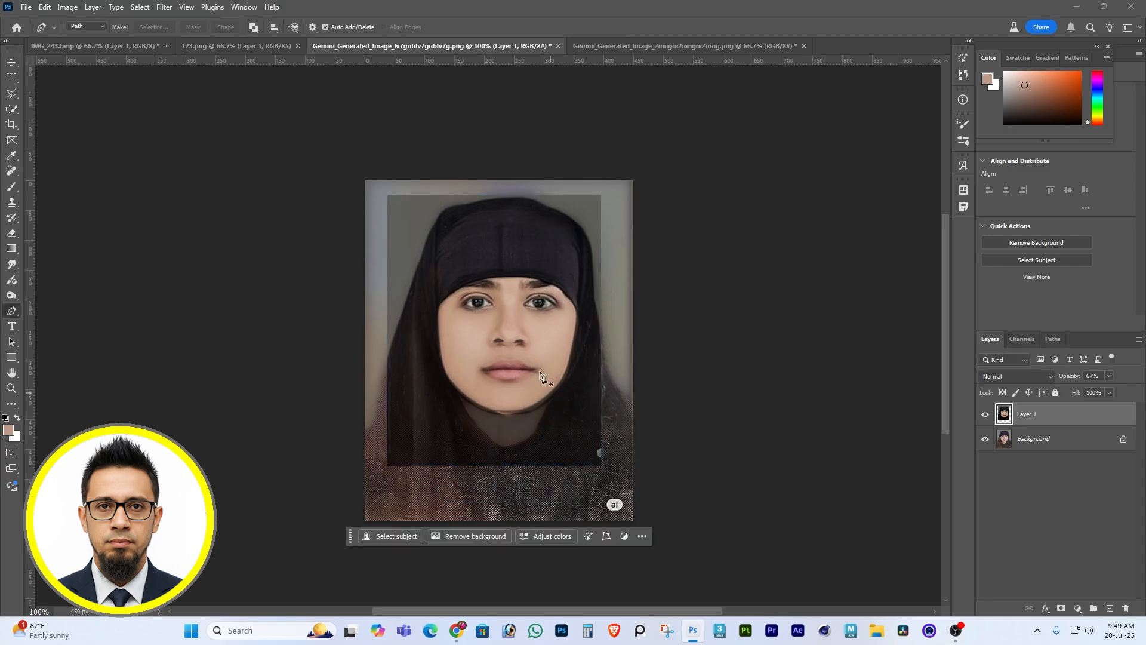
left_click(437, 309)
left_click_drag(507, 278, 533, 286)
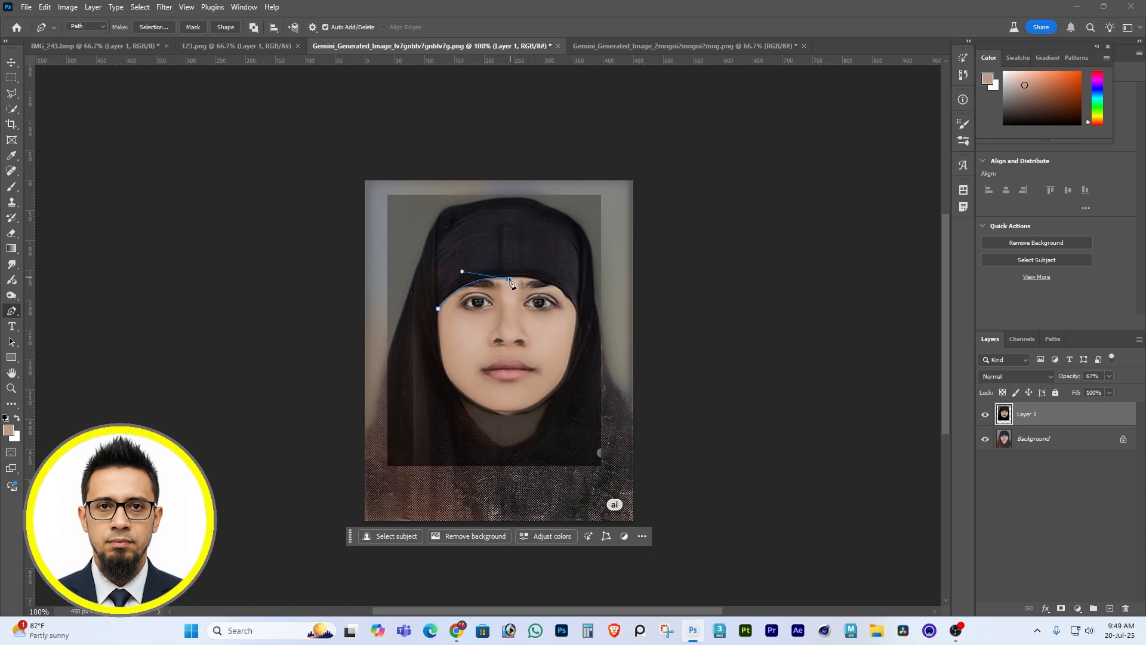
scroll(509, 278, "up", 3)
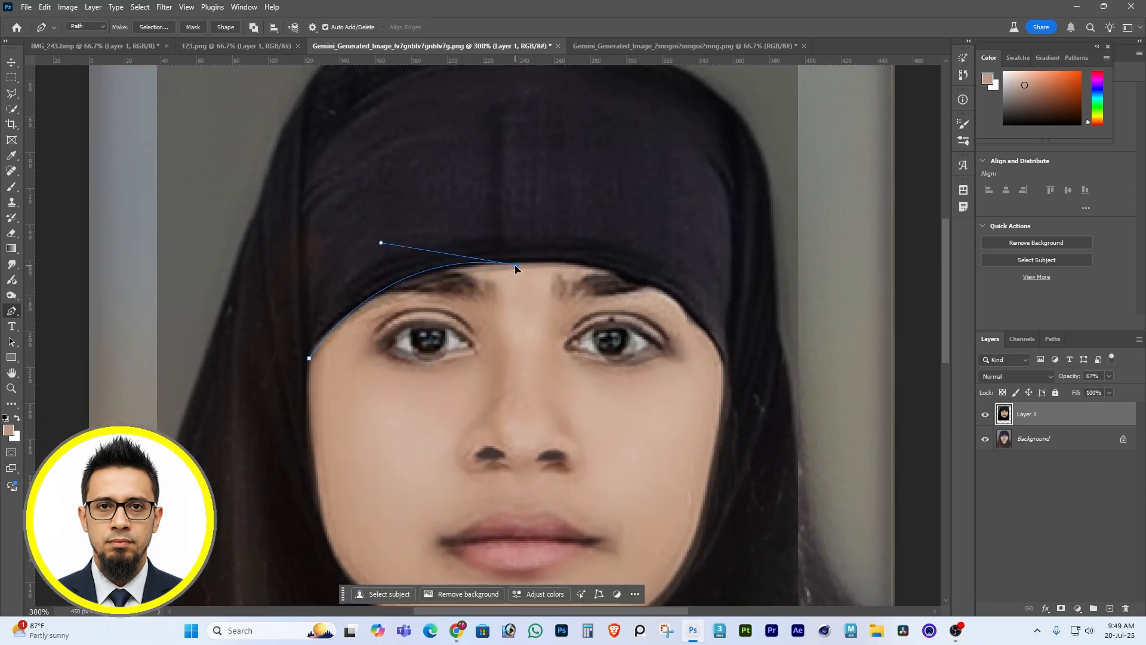
left_click_drag(381, 243, 378, 251)
left_click_drag(693, 317, 757, 391)
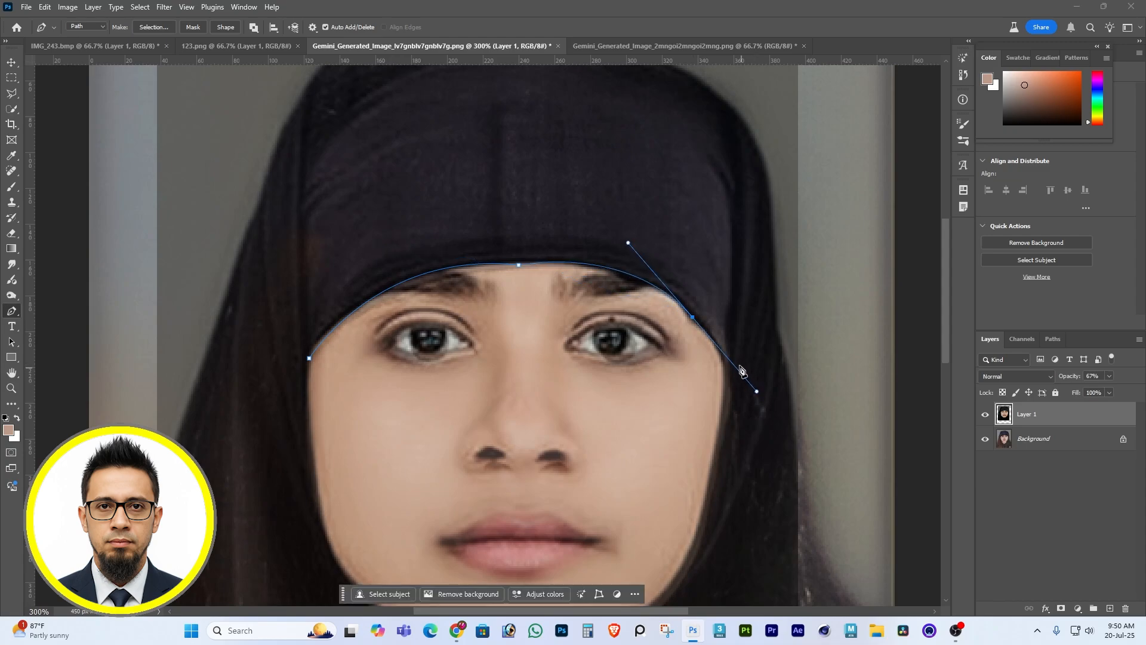
Continue the Pen path down the right cheek and past the jaw to the right edge of the neck opening.
scroll(695, 325, "down", 3)
left_click_drag(721, 334, 704, 410)
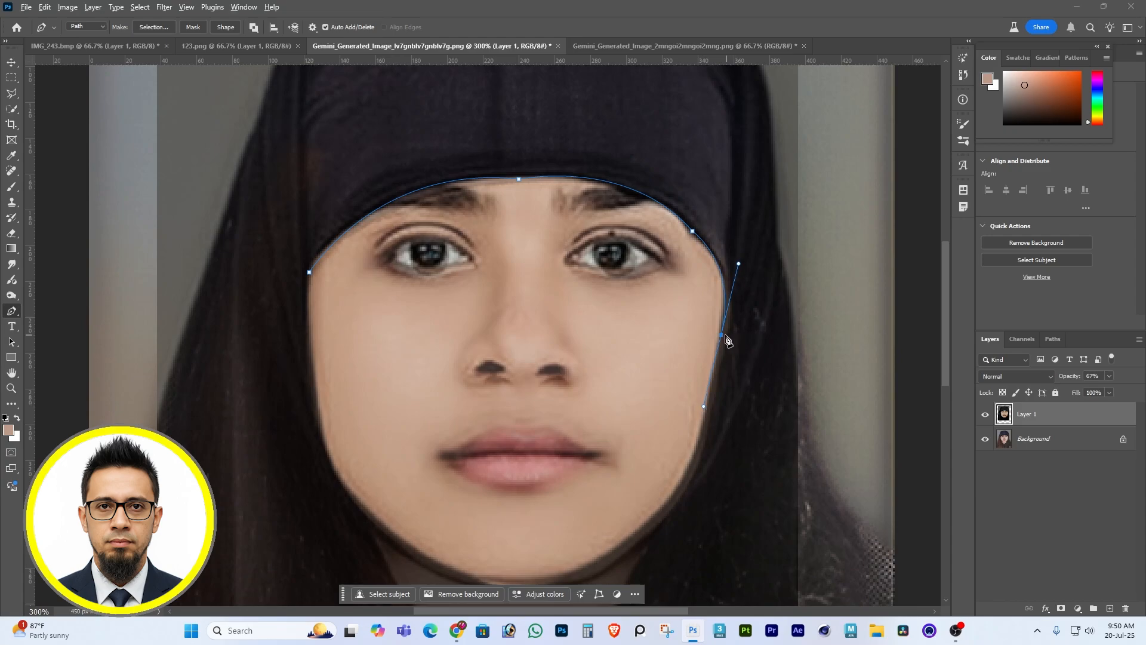
left_click(722, 334, "alt")
scroll(638, 483, "down", 3)
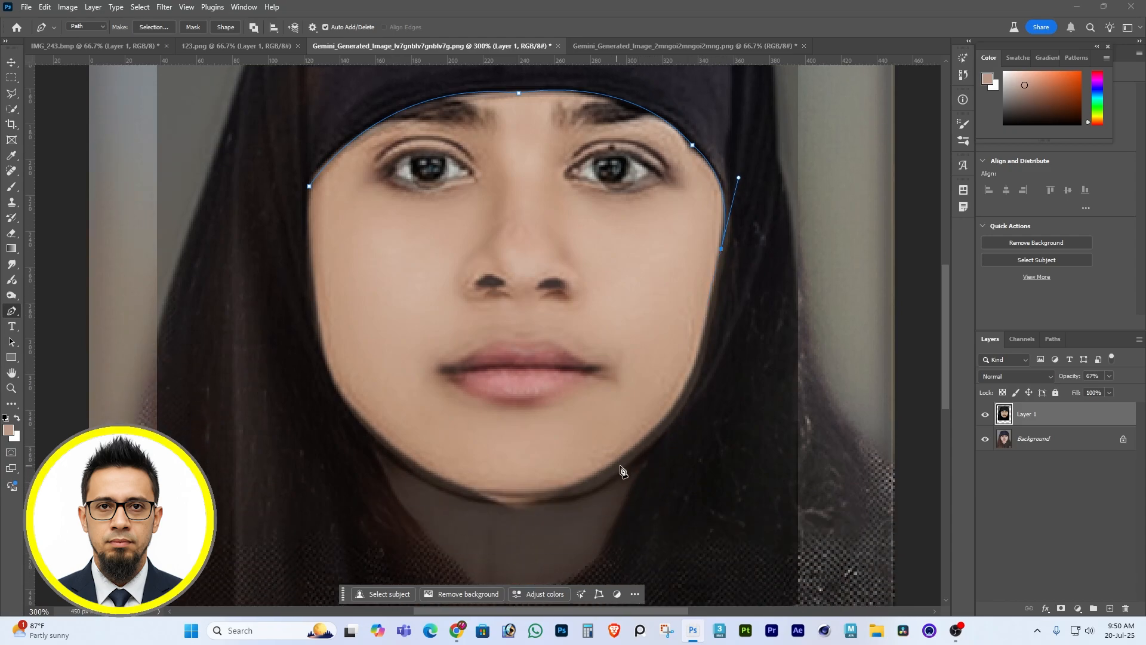
left_click_drag(646, 453, 590, 499)
left_click(647, 453, "alt")
scroll(627, 454, "down", 3)
left_click_drag(600, 447, 595, 462)
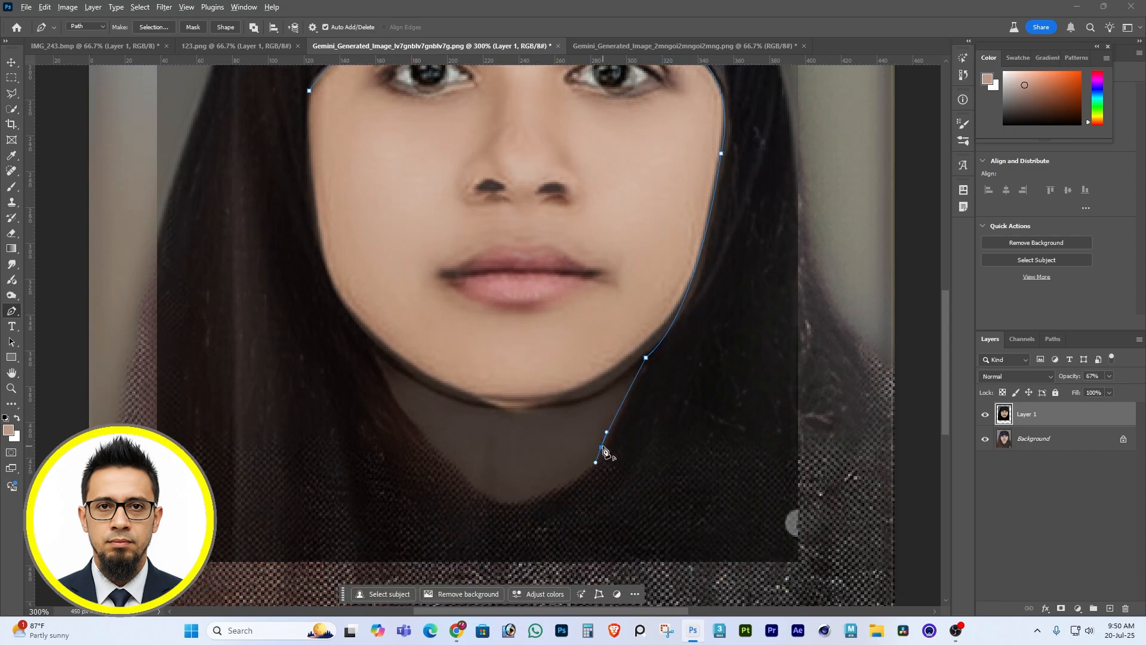
Carry the path around the lower tip of the neck opening and up to the left side of the jaw.
left_click_drag(467, 478, 375, 436)
key("ctrl+z")
key("ctrl+z")
left_click_drag(495, 499, 423, 494)
left_click_drag(374, 346, 310, 172)
scroll(374, 342, "up", 3)
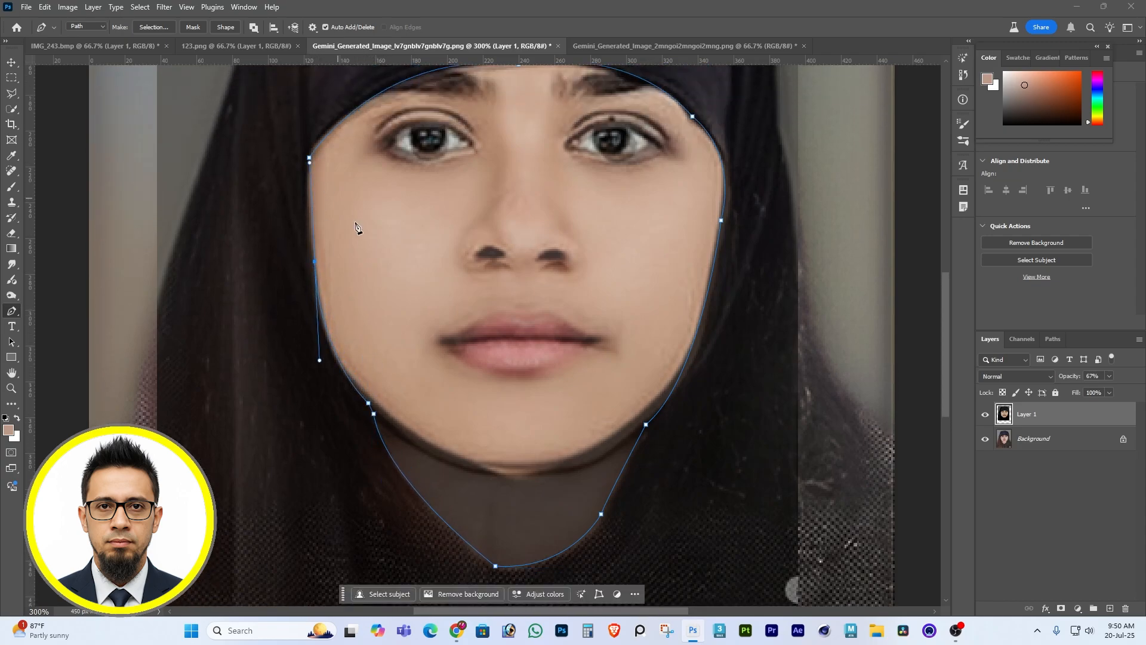
Undo the last anchor on the left cheek, redraw it along the face edge and close the path at the temple.
key("ctrl+z")
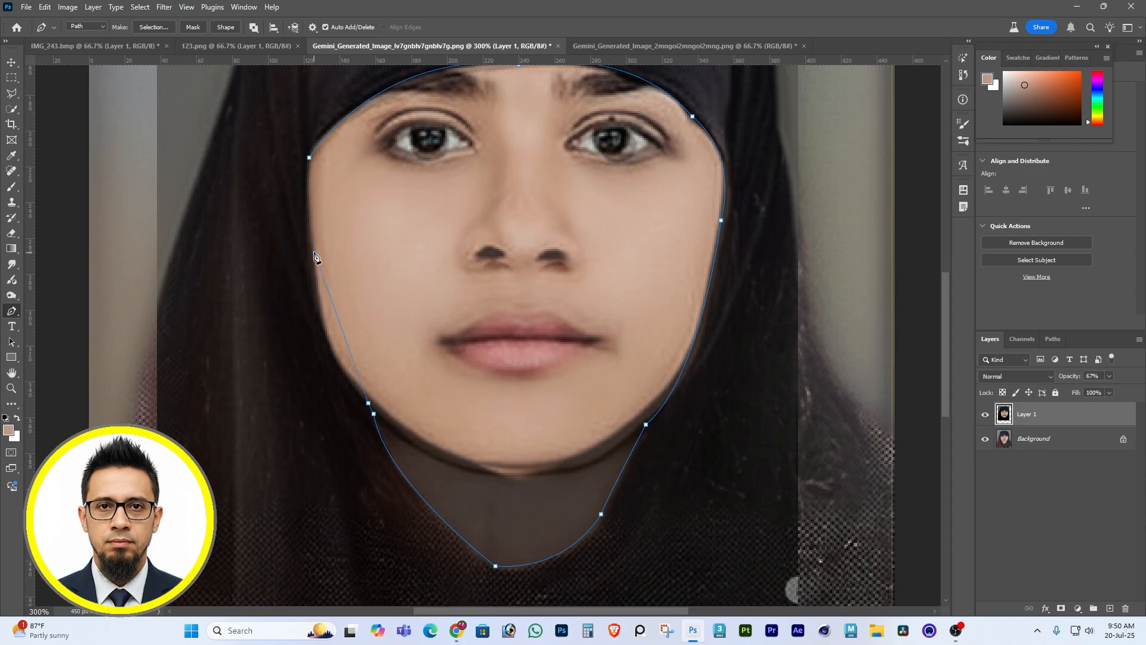
left_click_drag(314, 254, 317, 157)
left_click_drag(314, 254, 313, 254)
left_click_drag(309, 158, 312, 146)
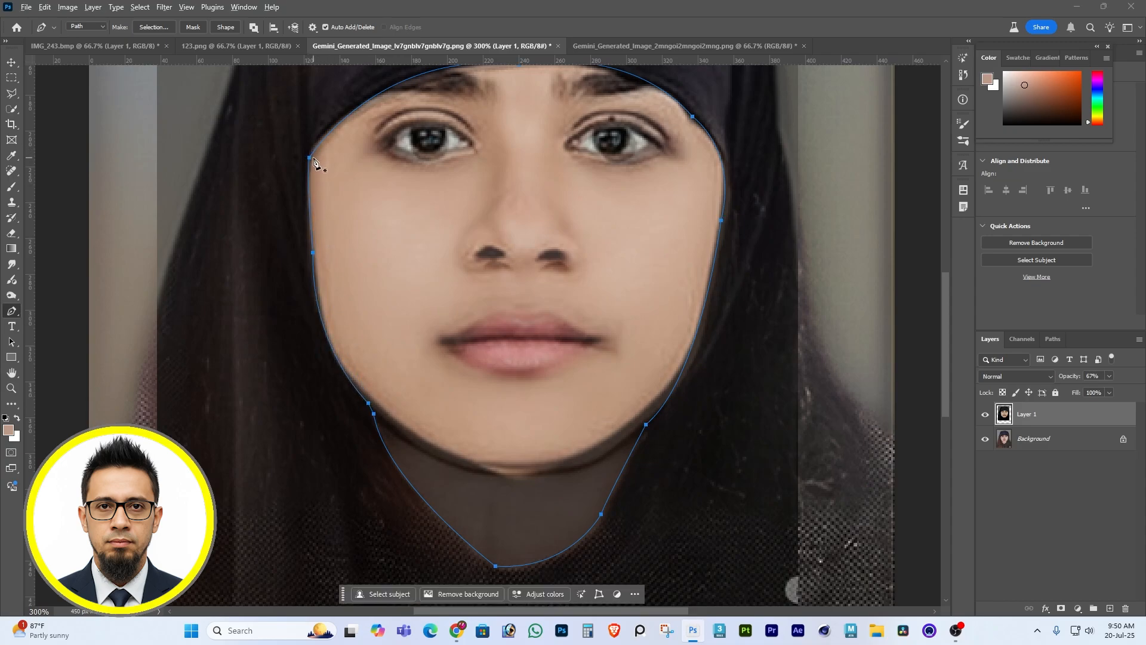
Convert the face and neck path to a selection and set the headscarf layer's opacity to 100%.
key("ctrl+Return")
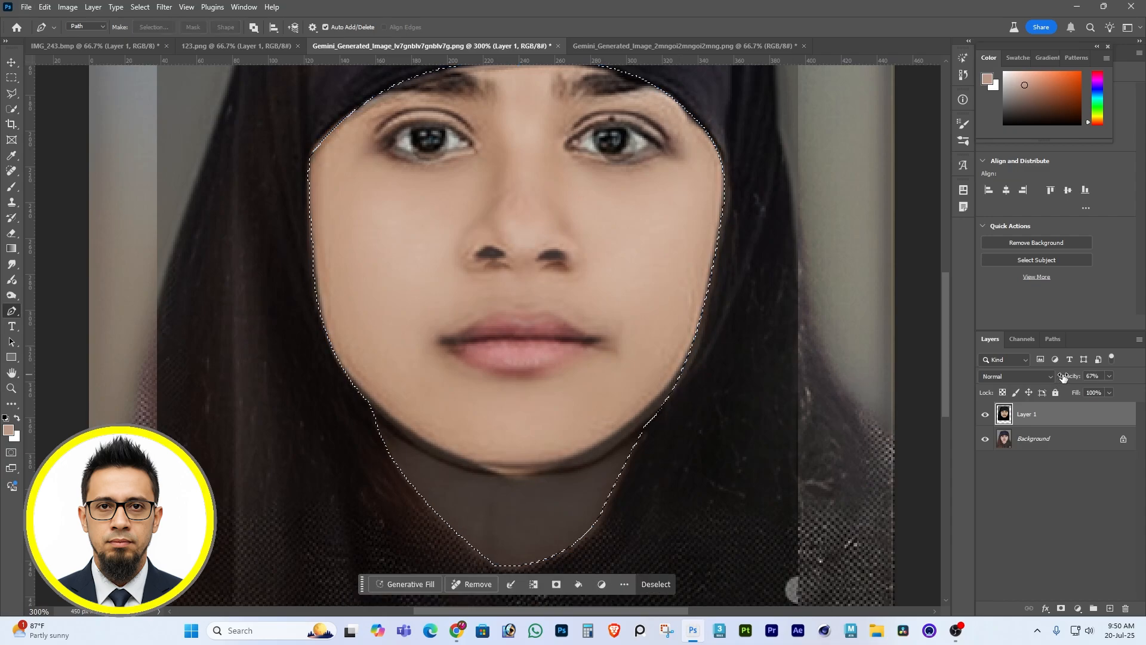
left_click_drag(1109, 375, 1139, 401)
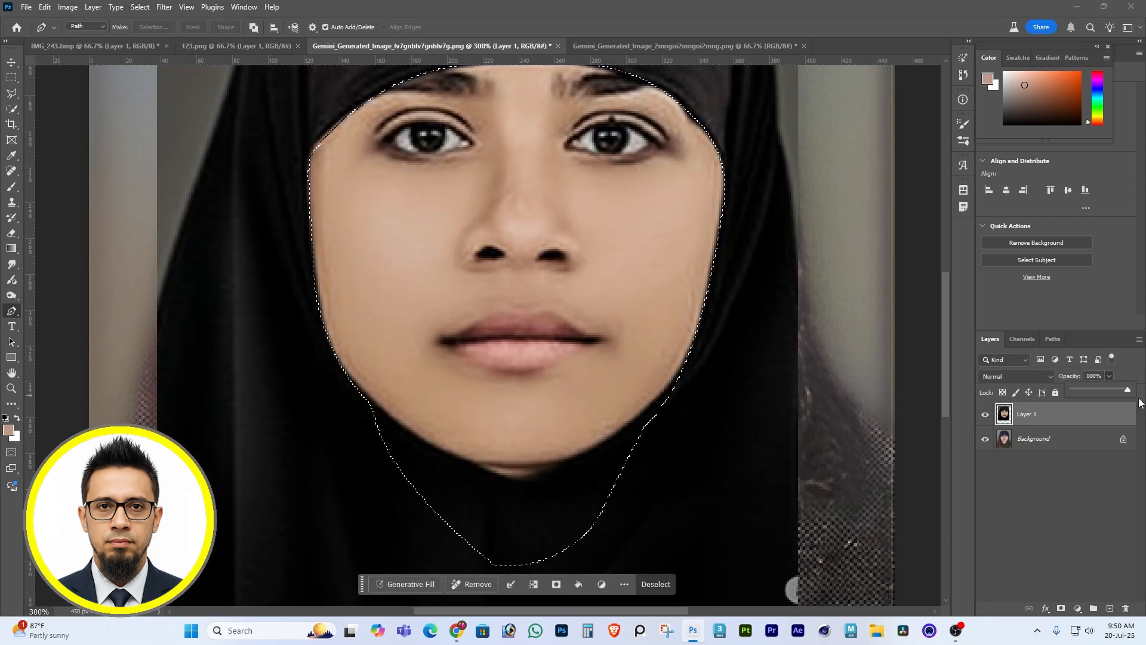
left_click(1057, 420)
key("Delete")
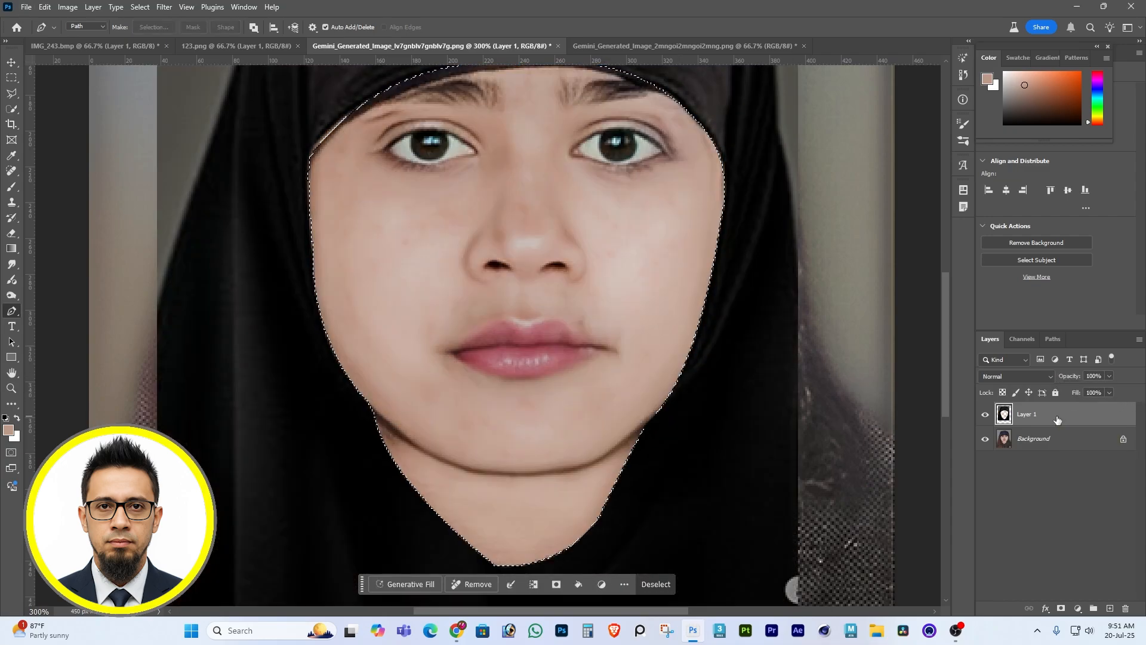
key("ctrl+d")
key("z")
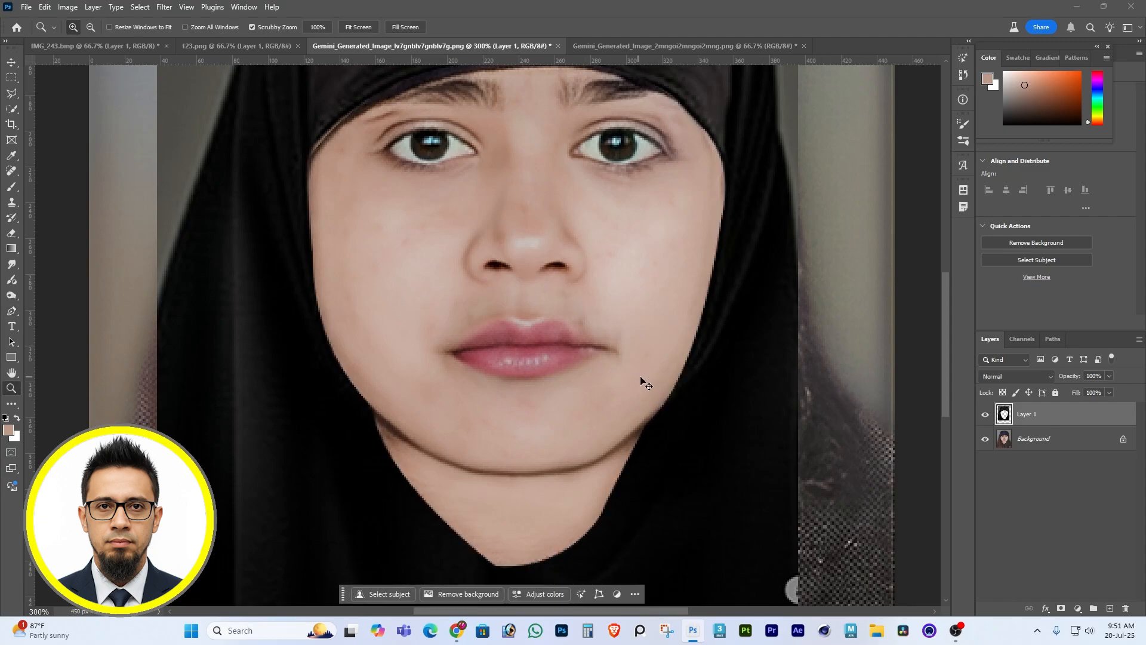
key("ctrl+z")
key("ctrl+z")
Feather the face and neck selection, delete that area from the headscarf layer and deselect.
key("m")
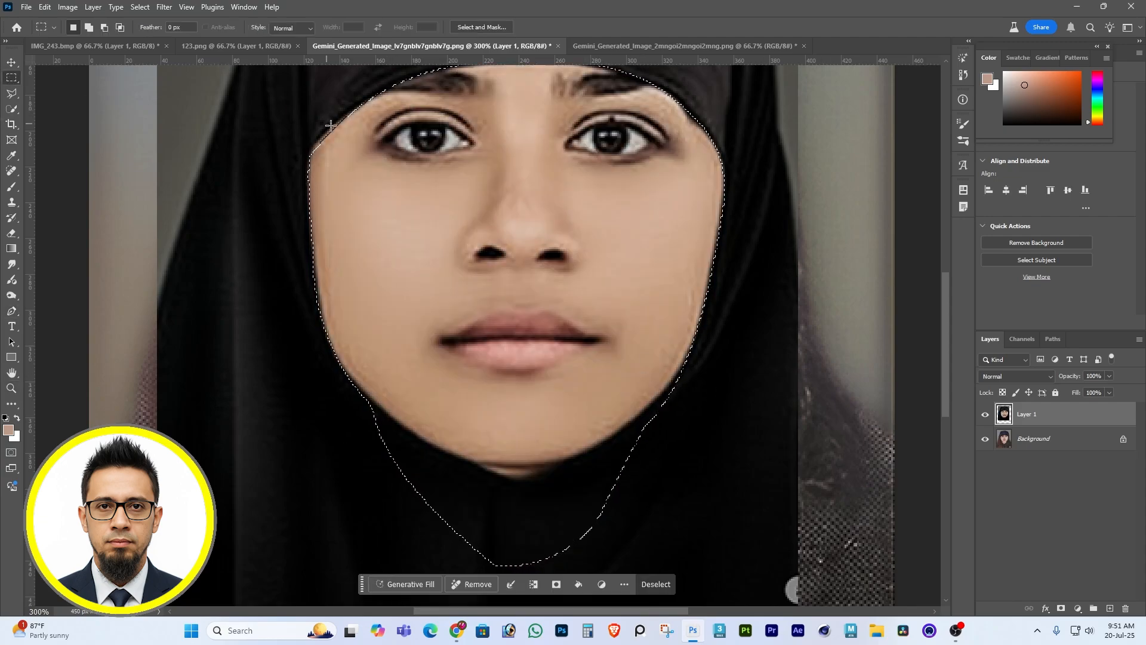
right_click(323, 123)
left_click(334, 153)
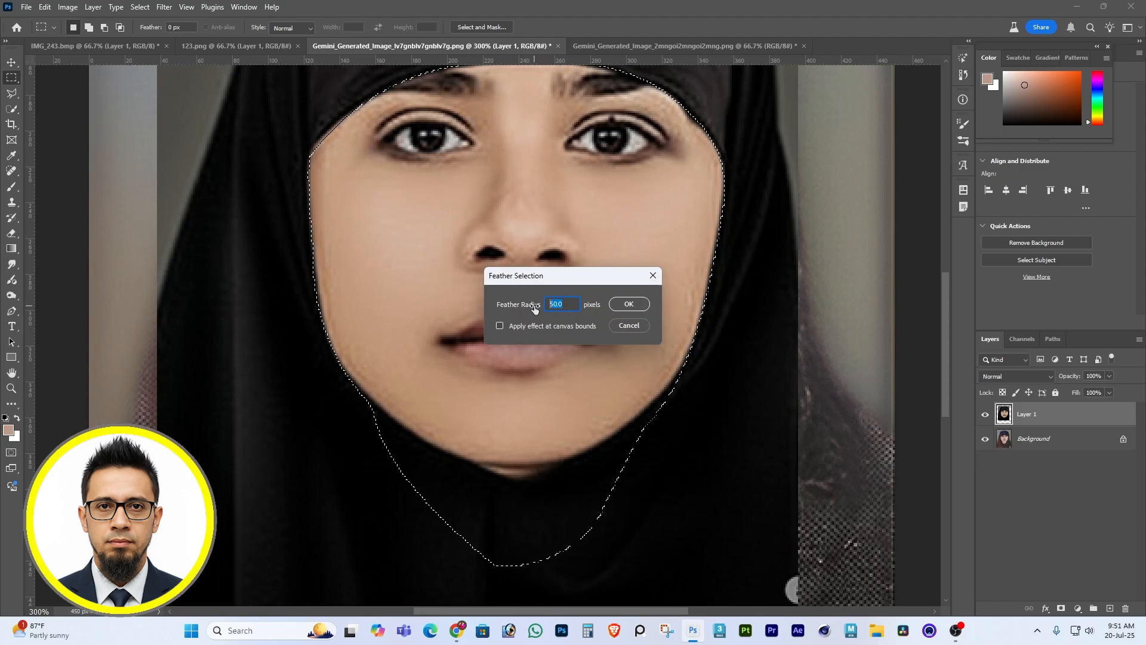
key("Return")
key("Delete")
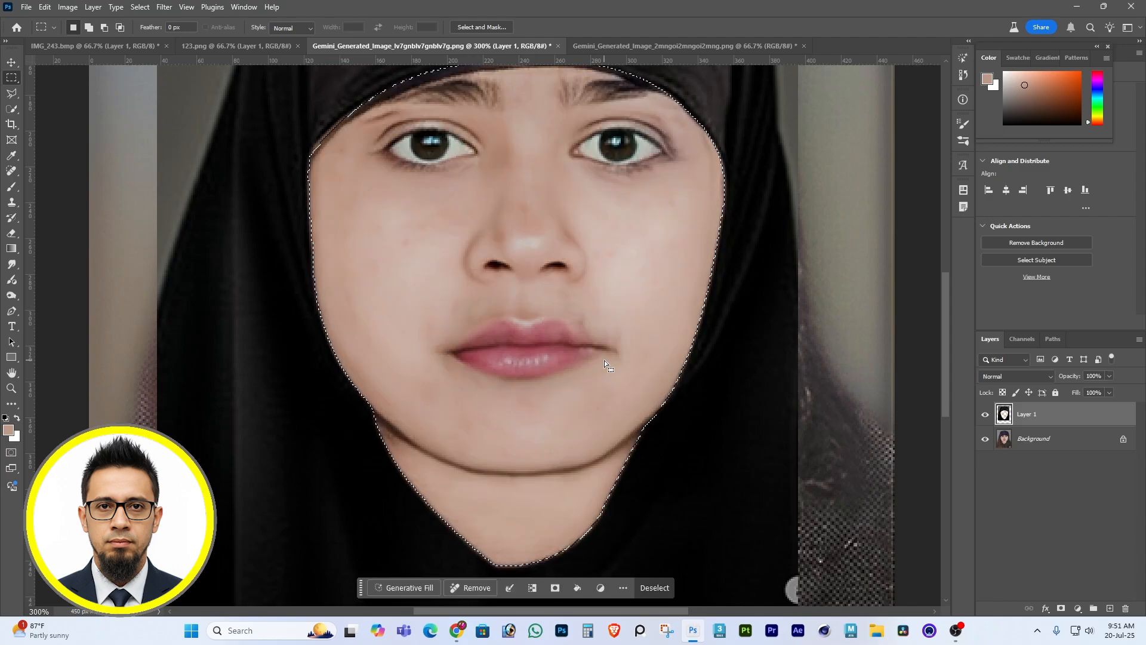
key("ctrl+d")
Merge the headscarf layer down into the Background layer.
key("z")
left_click(546, 365, "alt")
left_click(546, 365, "alt")
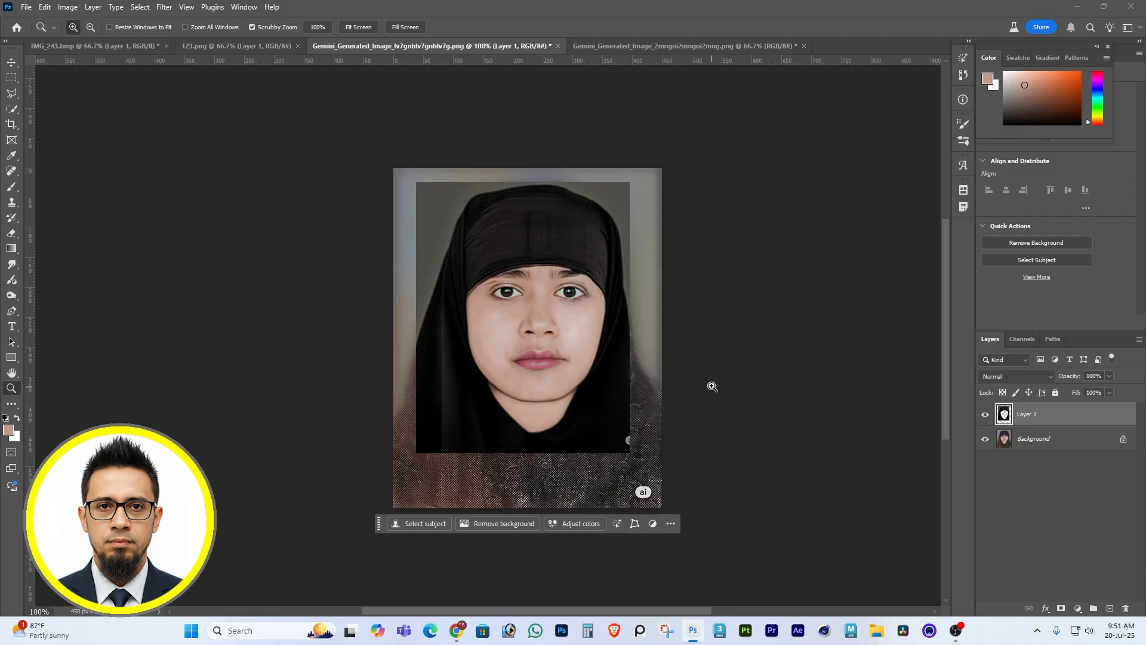
key("ctrl+e")
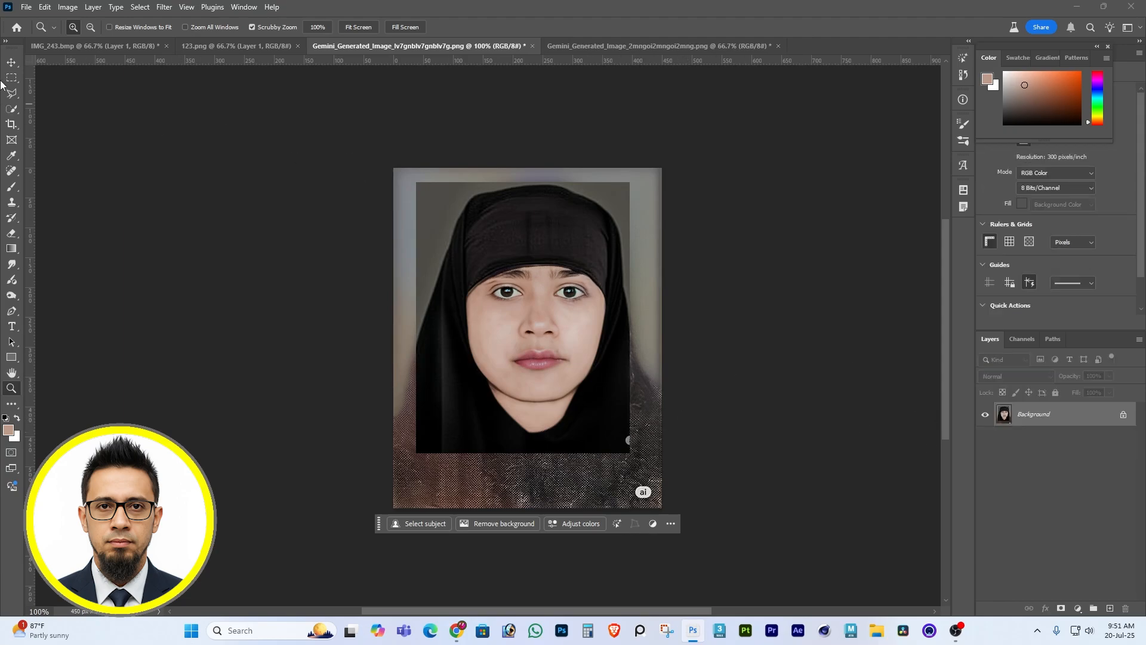
Select the mismatched strip along the portrait's right edge and fill it with Content-Aware.
key("m")
left_click_drag(688, 113, 621, 557)
left_click_drag(621, 558, 625, 555)
left_click(45, 6)
left_click(67, 196)
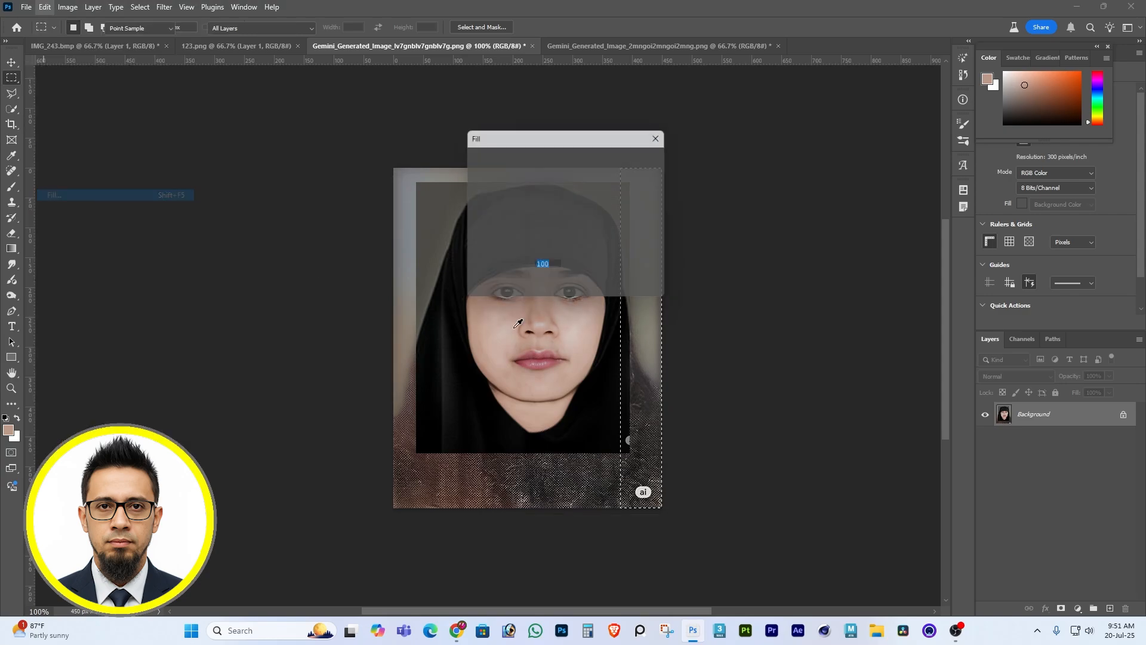
left_click(650, 159)
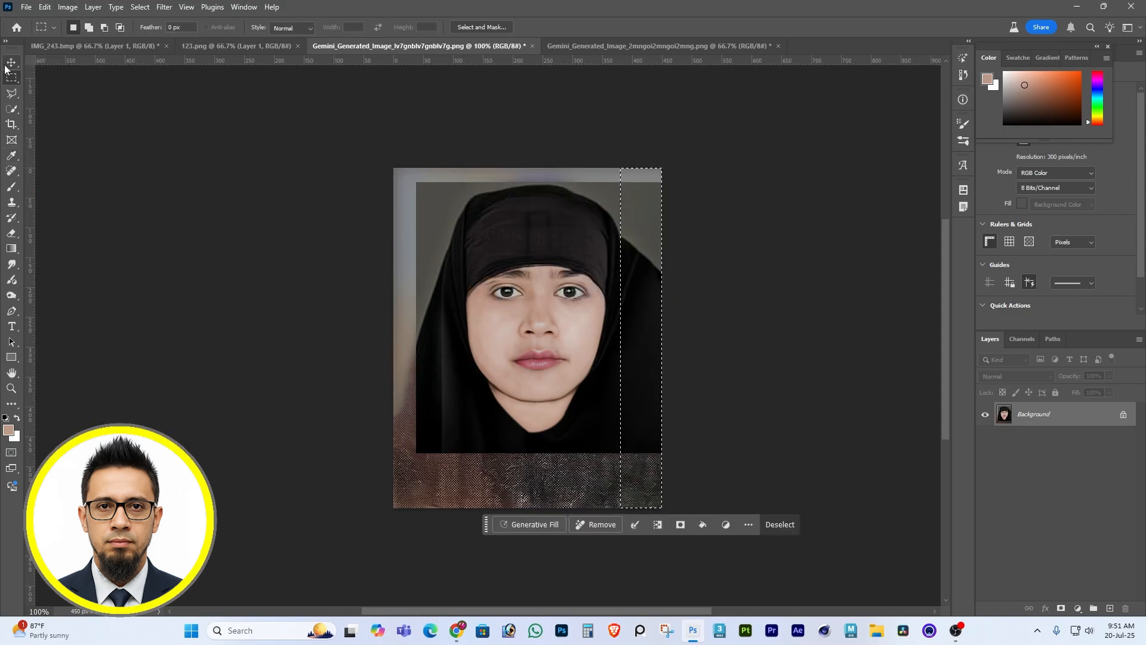
Select the mismatched strip along the portrait's left edge and fill it with Content-Aware.
left_click_drag(355, 162, 432, 613)
scroll(495, 394, "up", 5)
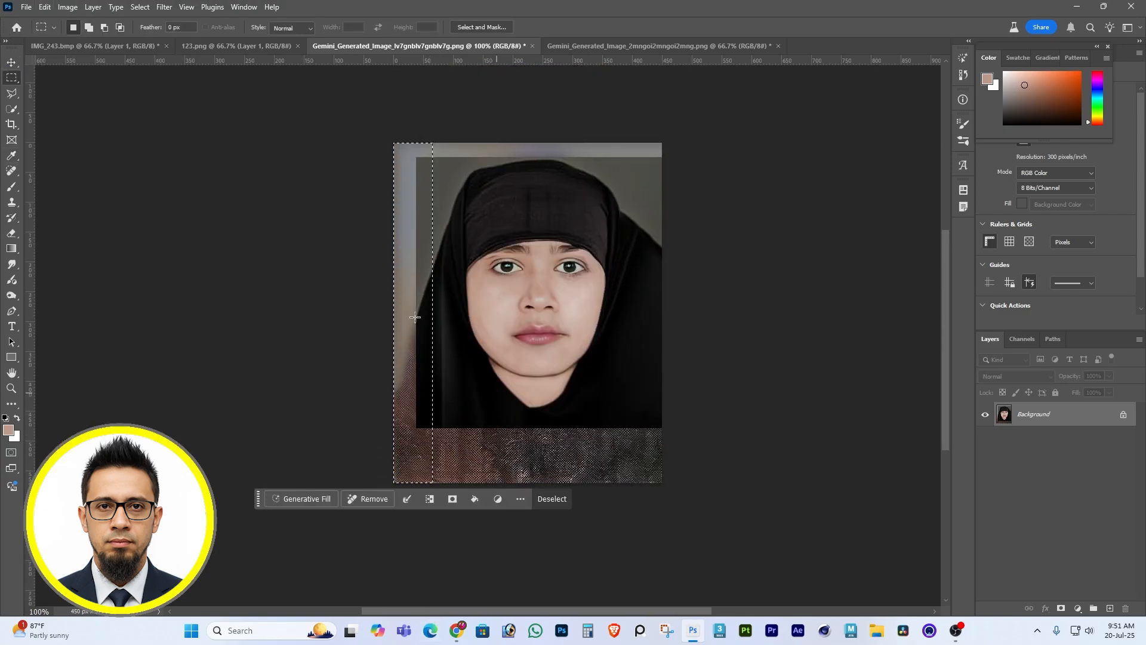
left_click(45, 7)
left_click(73, 197)
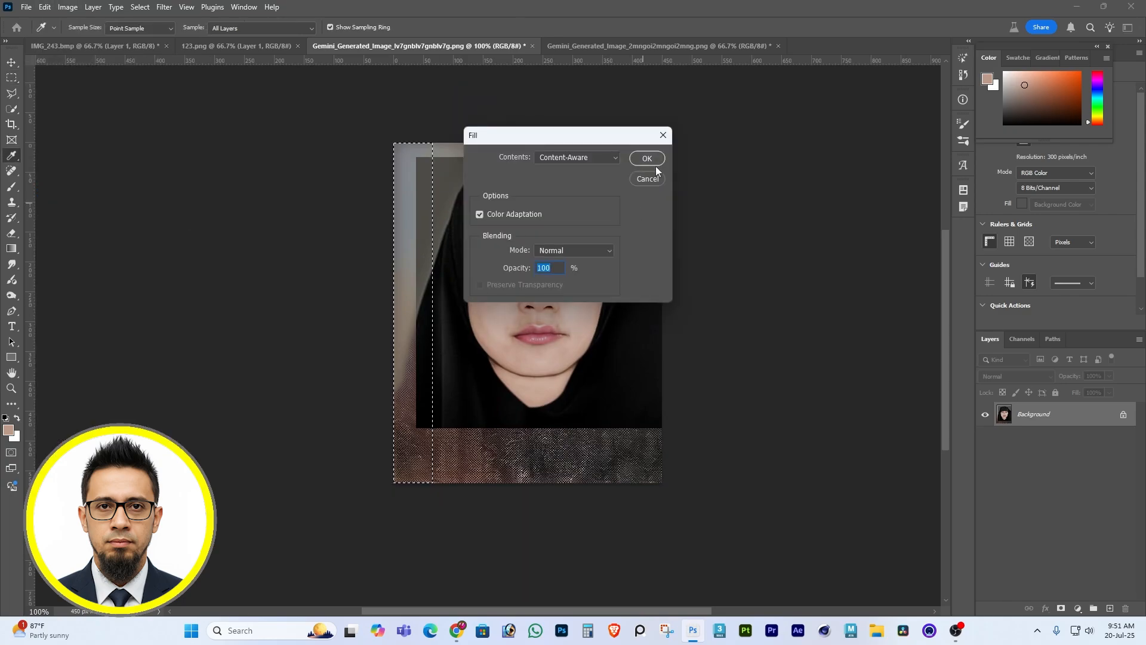
left_click(650, 158)
Select the light strip across the portrait's upper edge and fill it with Content-Aware.
left_click_drag(401, 121, 746, 156)
left_click(45, 7)
left_click(72, 195)
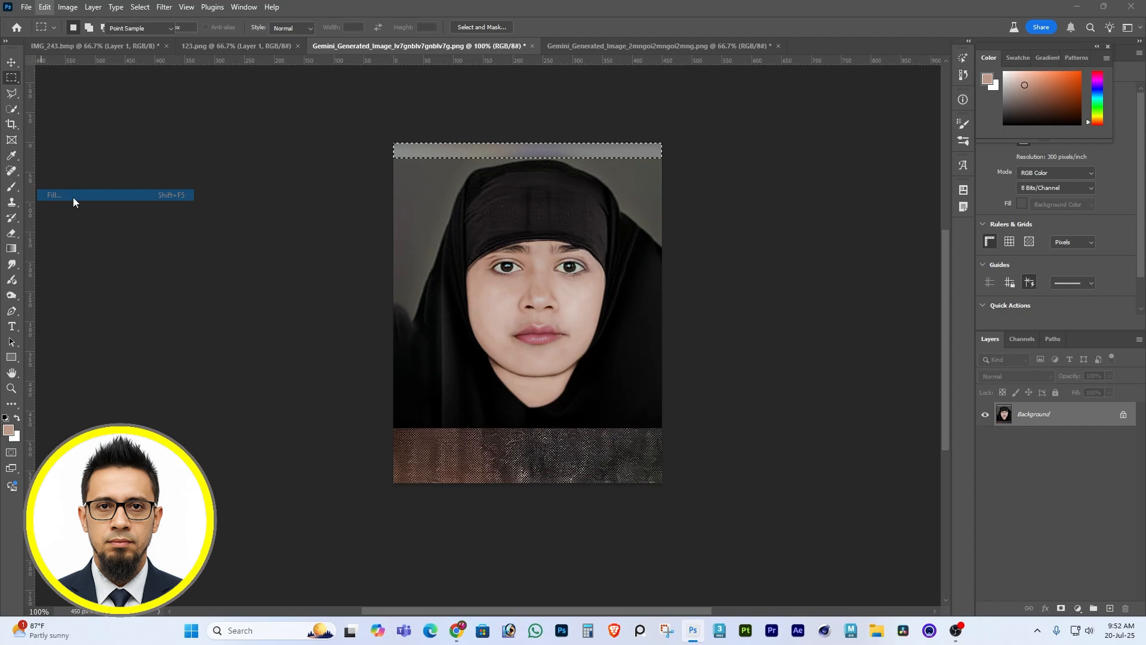
left_click(647, 159)
Fill the patterned strip across the portrait's lower edge with Content-Aware and deselect.
left_click_drag(664, 484, 377, 422)
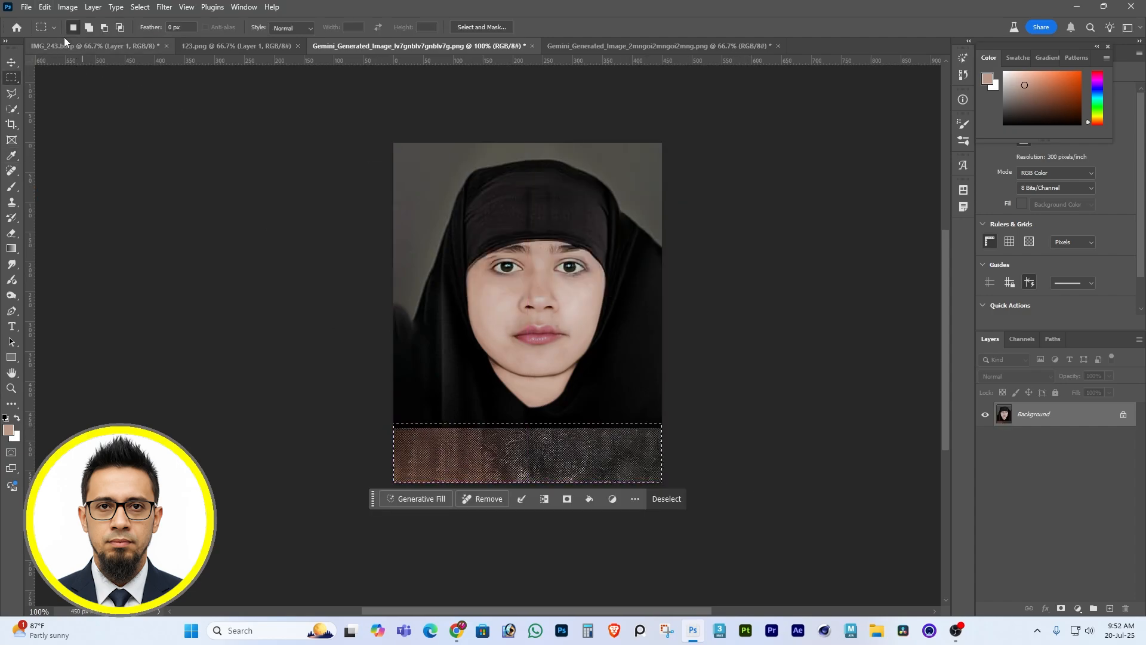
left_click(45, 7)
left_click(86, 194)
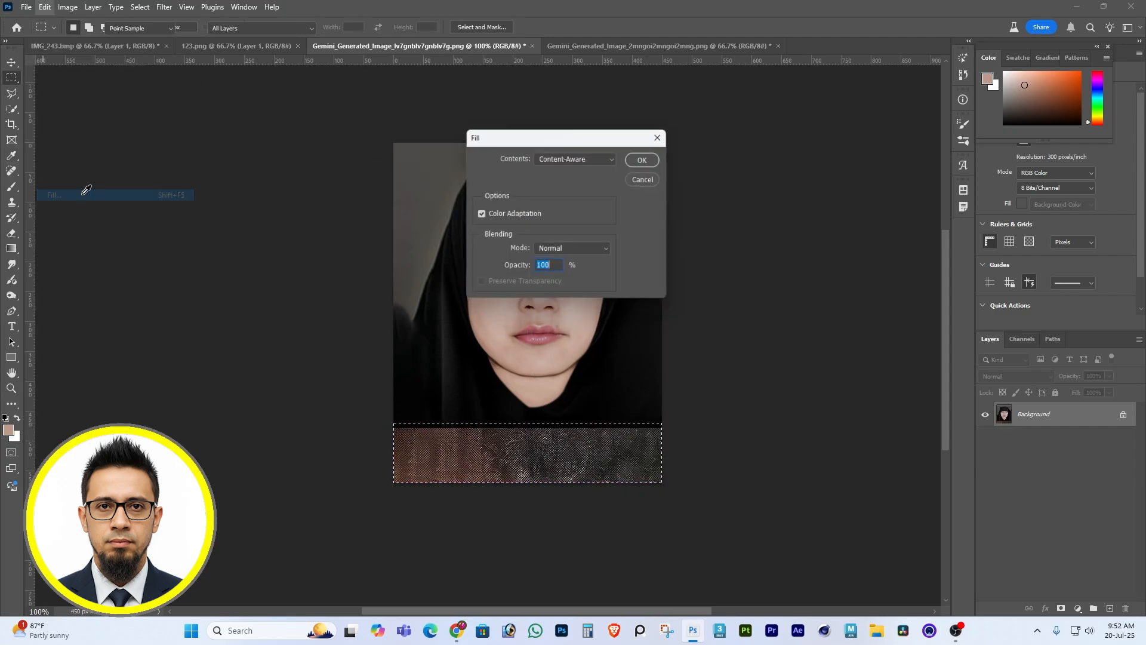
left_click(642, 160)
key("ctrl+d")
Outline the bulging headscarf area outside the right shoulder with the Pen tool and turn the path into a selection.
key("p")
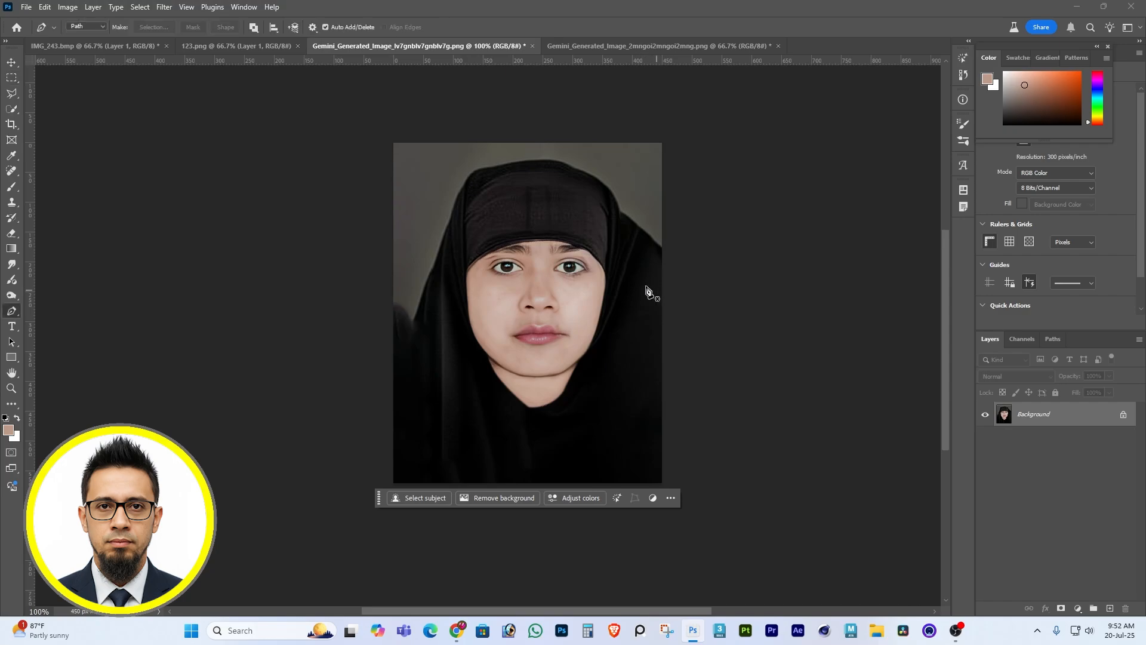
left_click(621, 213)
left_click_drag(662, 337, 672, 393)
left_click_drag(727, 305, 727, 223)
left_click_drag(704, 140, 686, 119)
left_click_drag(653, 137, 645, 156)
key("ctrl+Return")
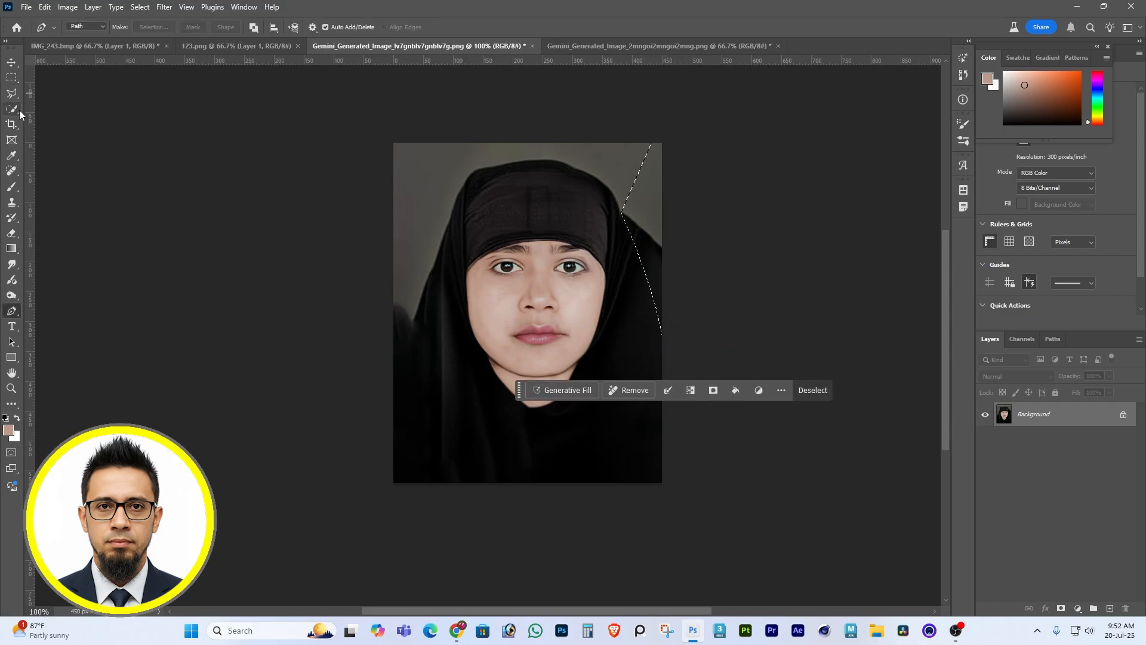
Sample the grey backdrop beside the headscarf, fill the selected bulge with that color and deselect.
left_click(12, 156)
left_click(654, 213)
key("alt+Delete")
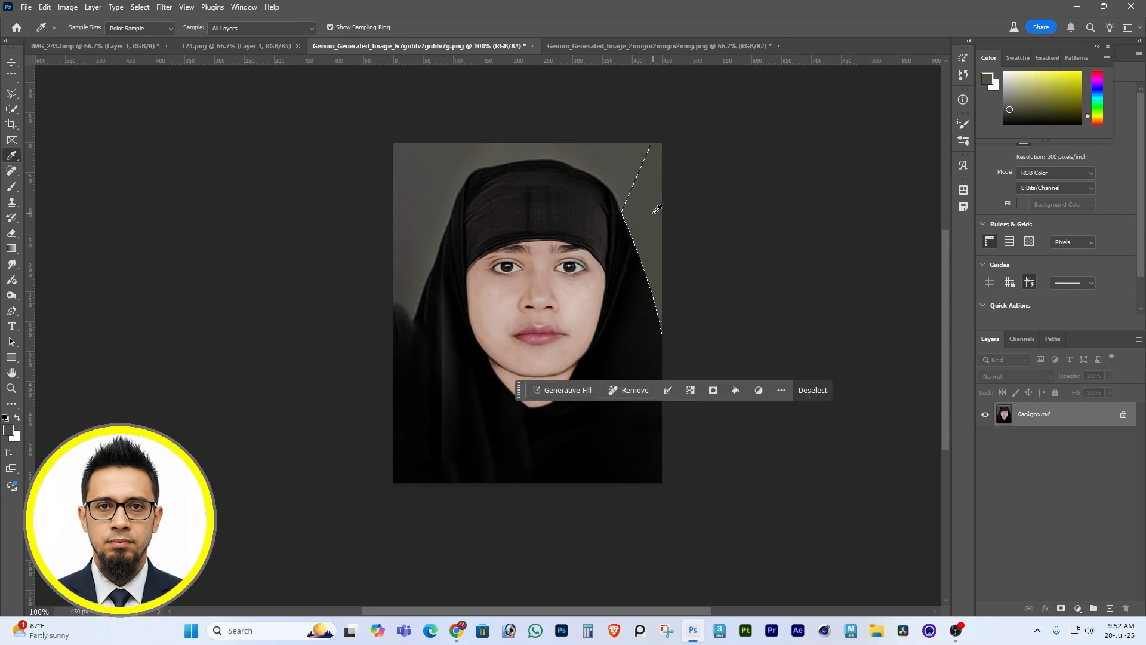
key("ctrl+d")
Outline the dark bulge outside the headscarf's left side with the Pen tool, fill it with the sampled grey and deselect.
key("p")
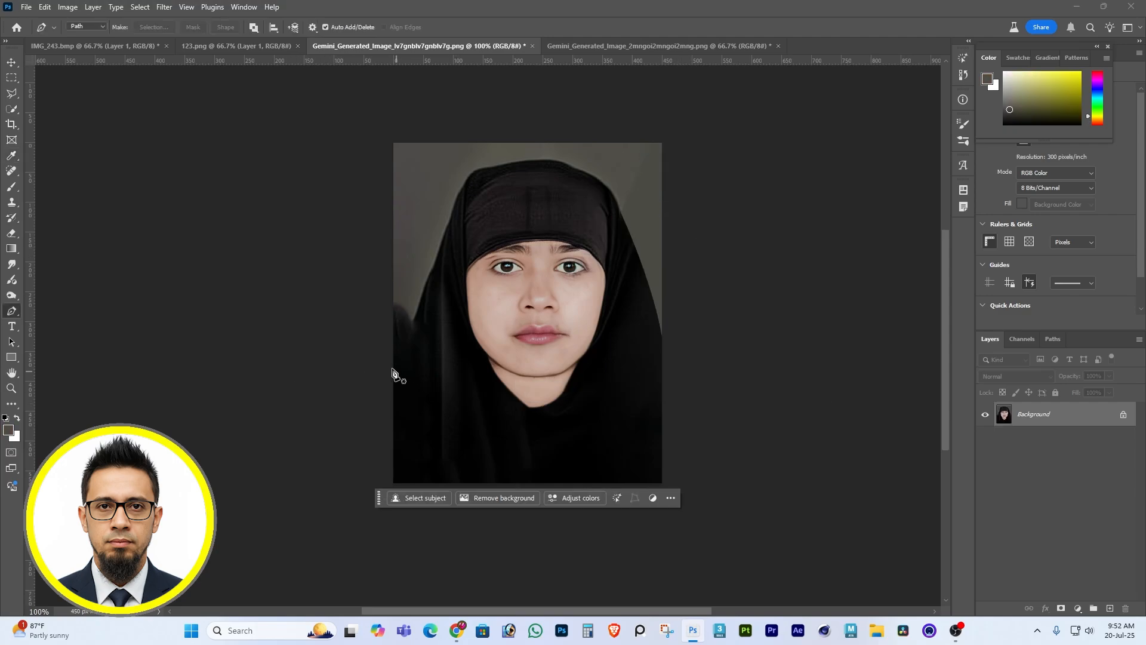
left_click(391, 377)
left_click_drag(427, 288, 438, 267)
left_click_drag(431, 226, 420, 204)
left_click_drag(384, 200, 330, 249)
left_click(334, 354)
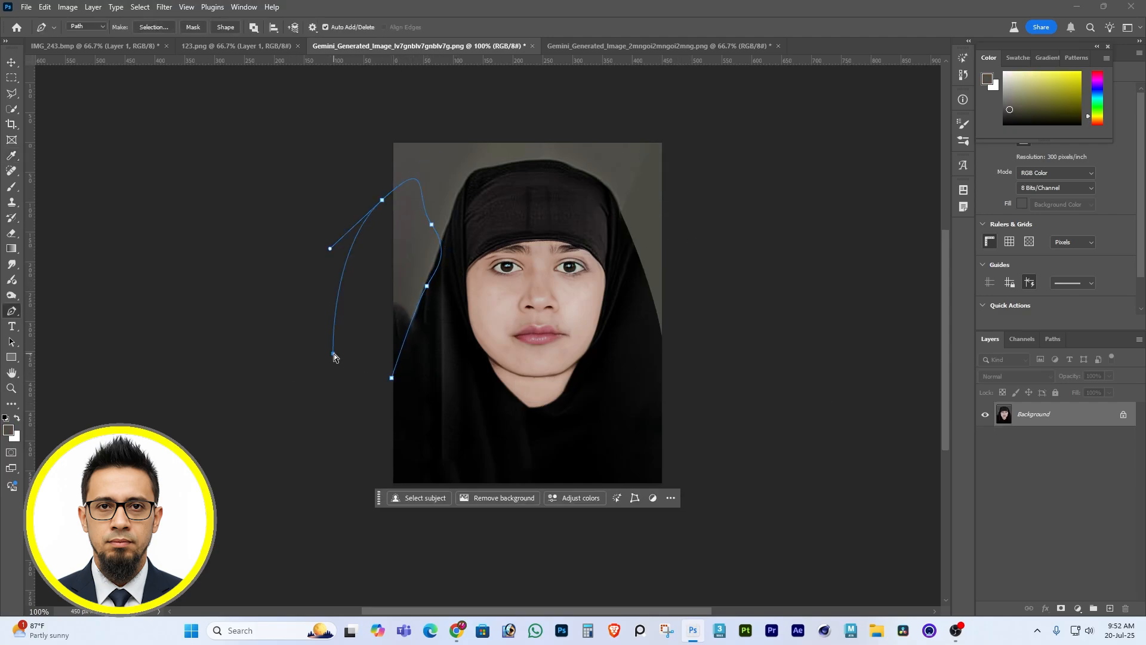
key("ctrl+Return")
key("alt+Delete")
key("ctrl+d")
Brighten the portrait with Curves: apply Auto, ease the white point back and set the midtone point to input 79, output 98.
scroll(558, 307, "up", 1)
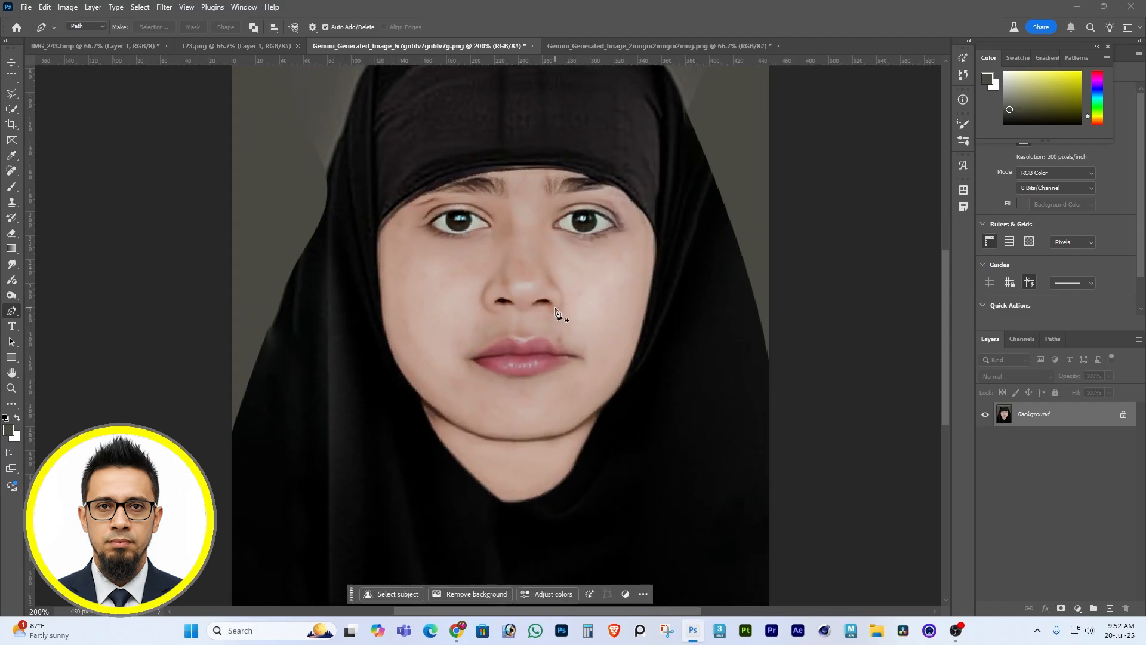
key("ctrl+m")
left_click(1055, 224)
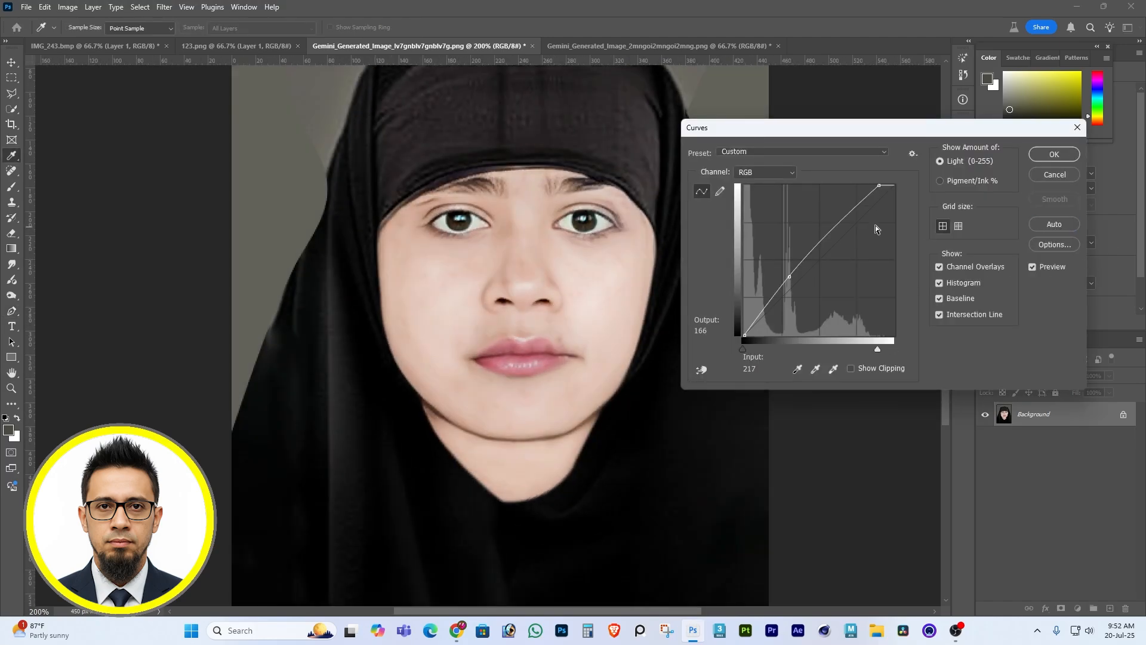
left_click_drag(878, 185, 889, 185)
left_click_drag(791, 276, 793, 278)
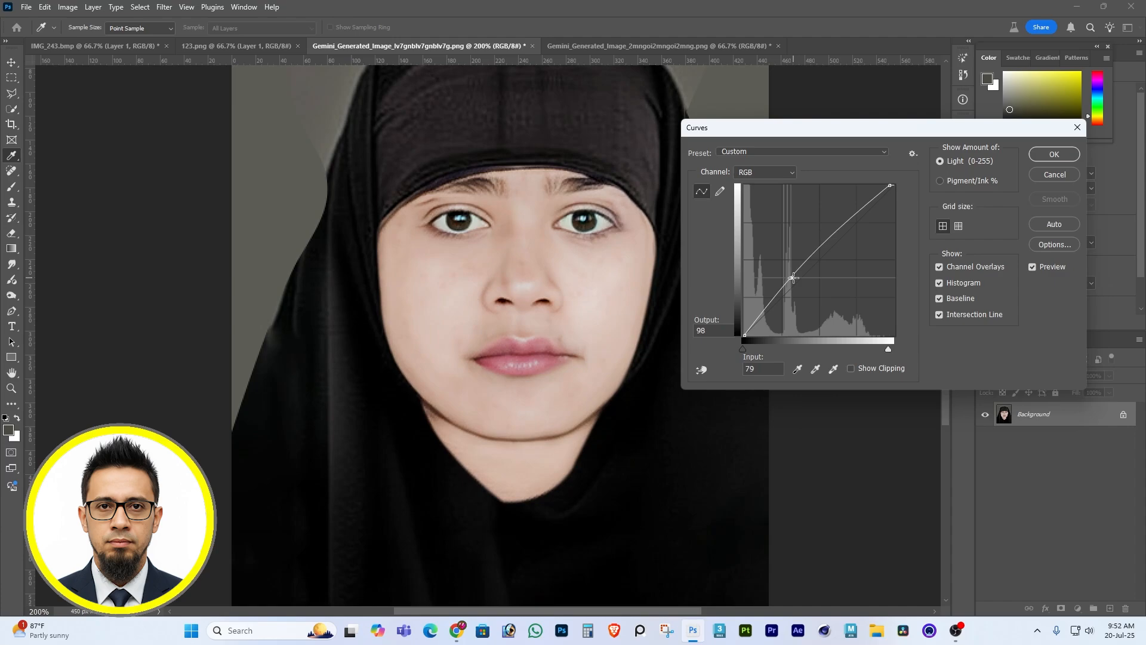
key("Return")
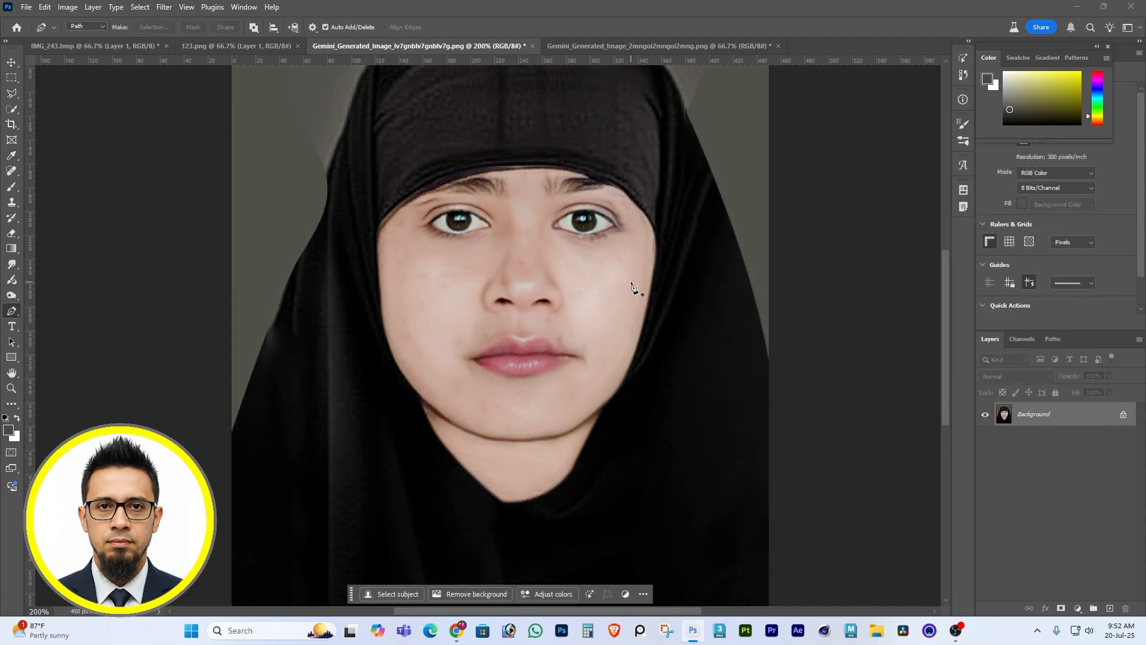
Smooth the cheeks and chin with a soft Brush at 13% flow, painting with skin tones sampled from nearby areas.
left_click(11, 186)
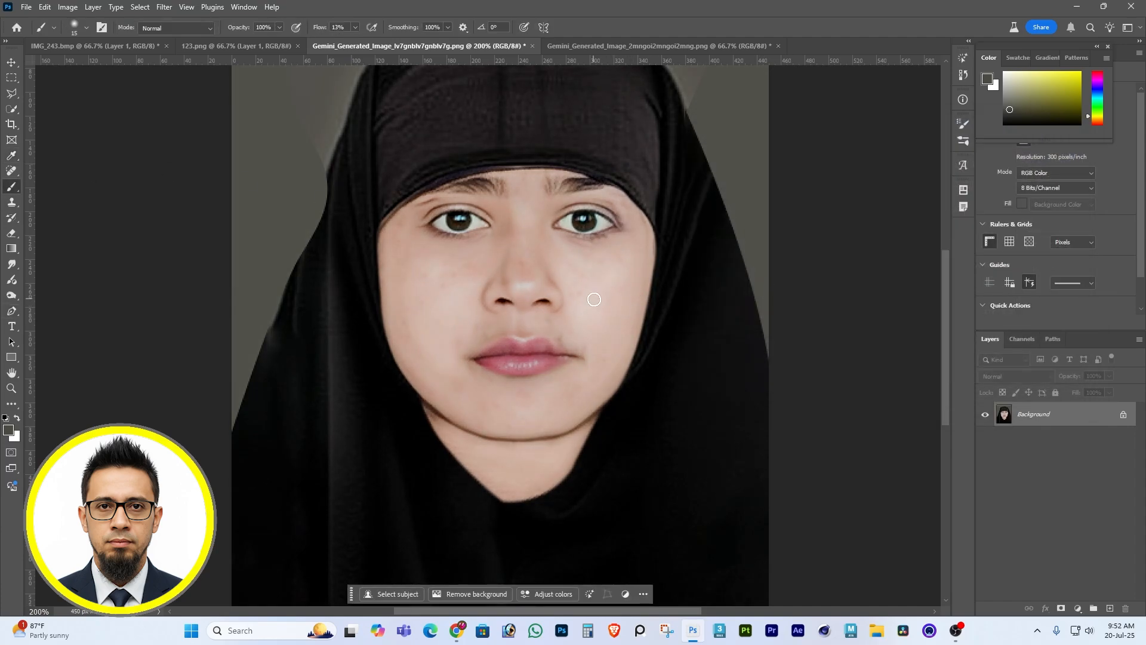
key("bracketright")
left_click(432, 322, "alt")
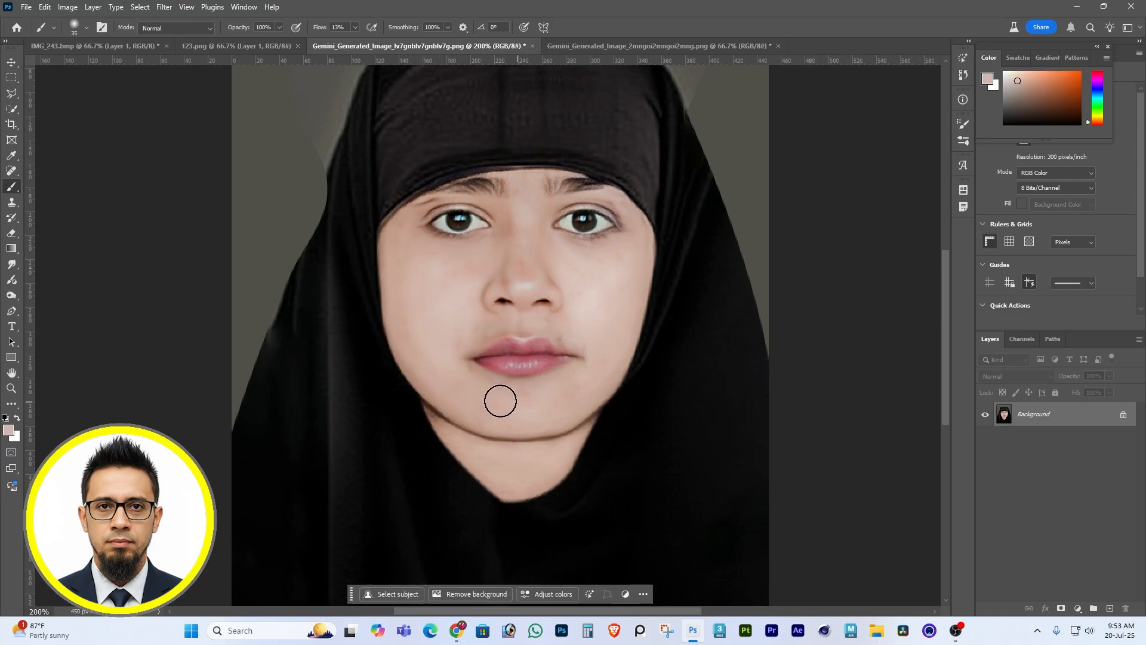
left_click(411, 267, "alt")
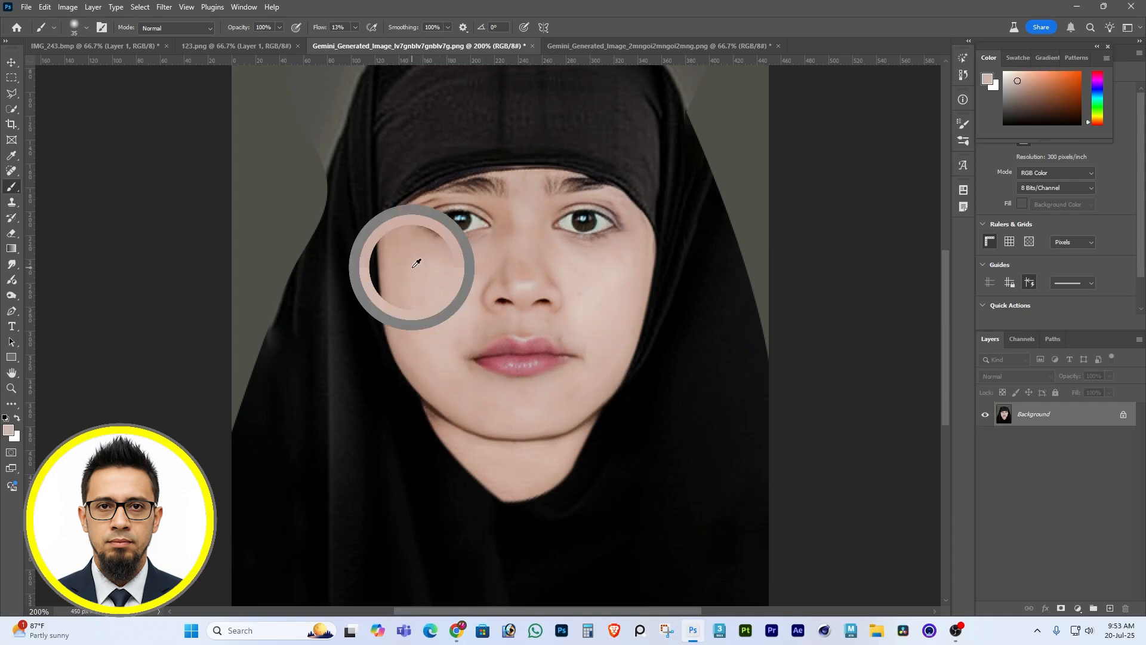
key("bracketleft")
key("bracketleft")
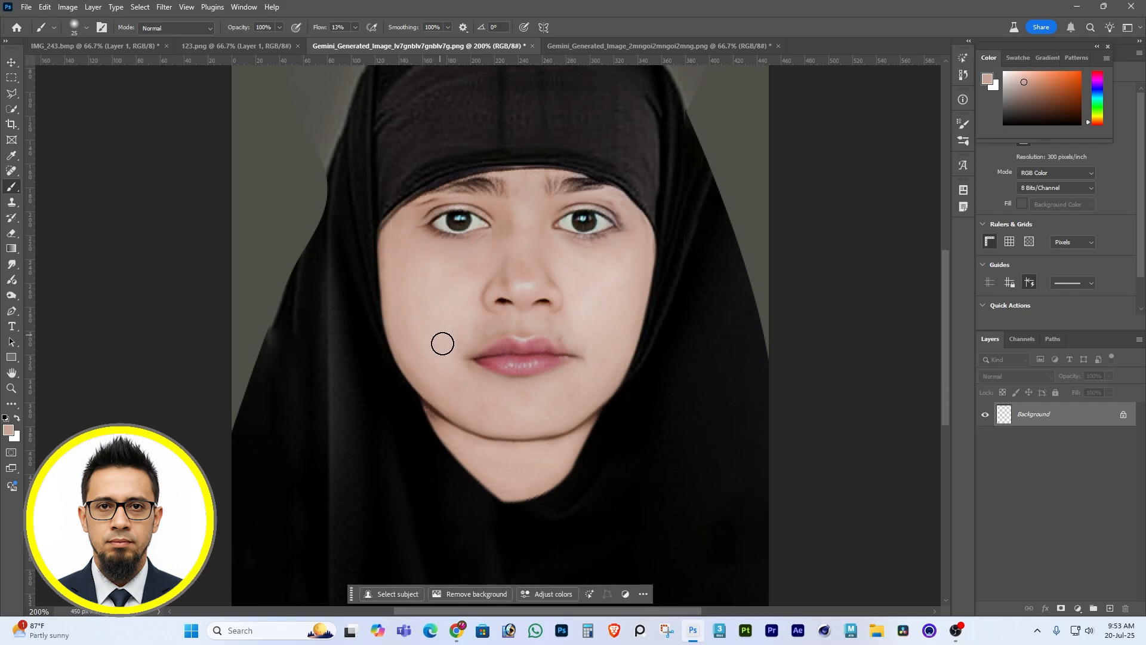
left_click(471, 390, "alt")
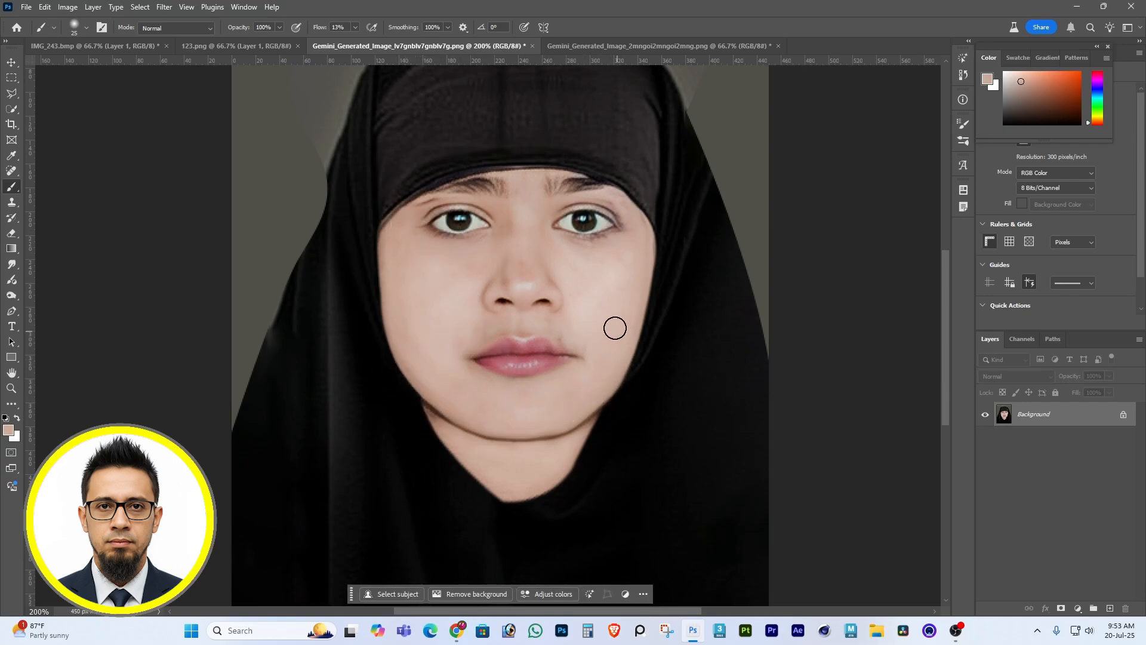
left_click(442, 346, "alt")
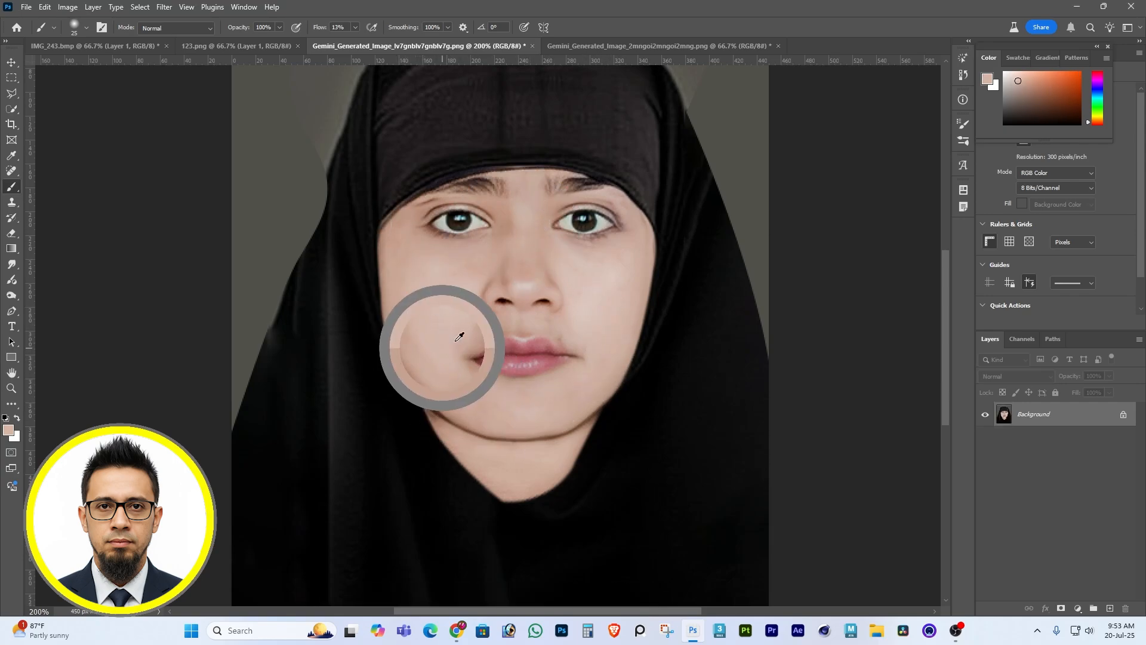
left_click(480, 453, "alt")
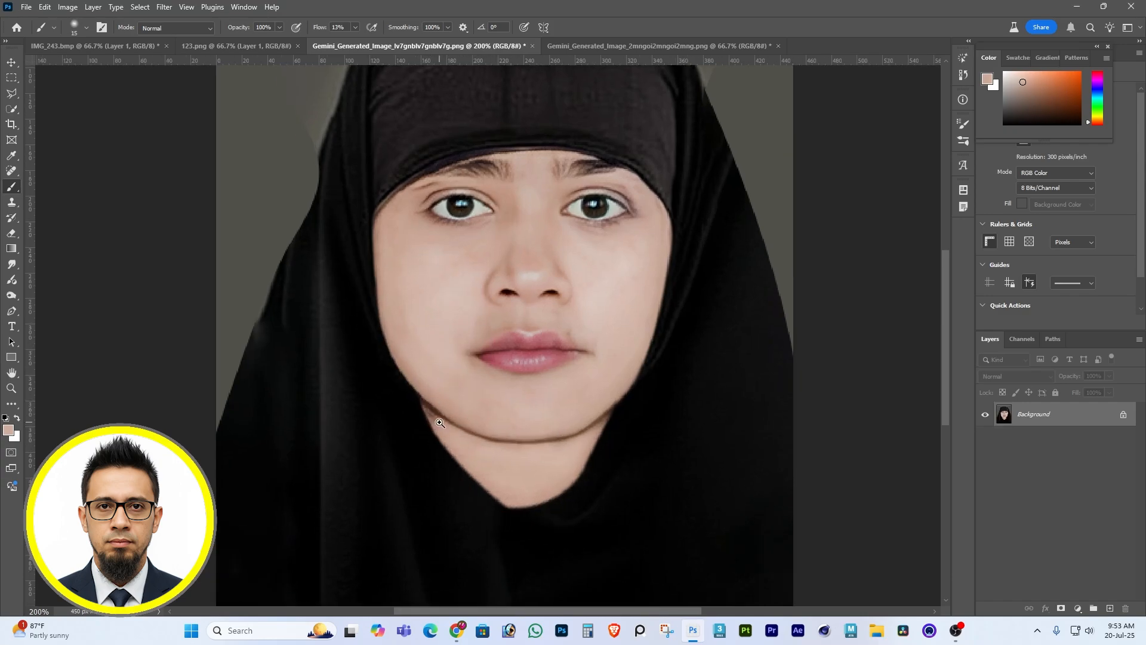
Retouch the skin around the mouth corner and chin with small Brush and Clone Stamp tips, using sampled skin tones.
scroll(446, 426, "up", 1)
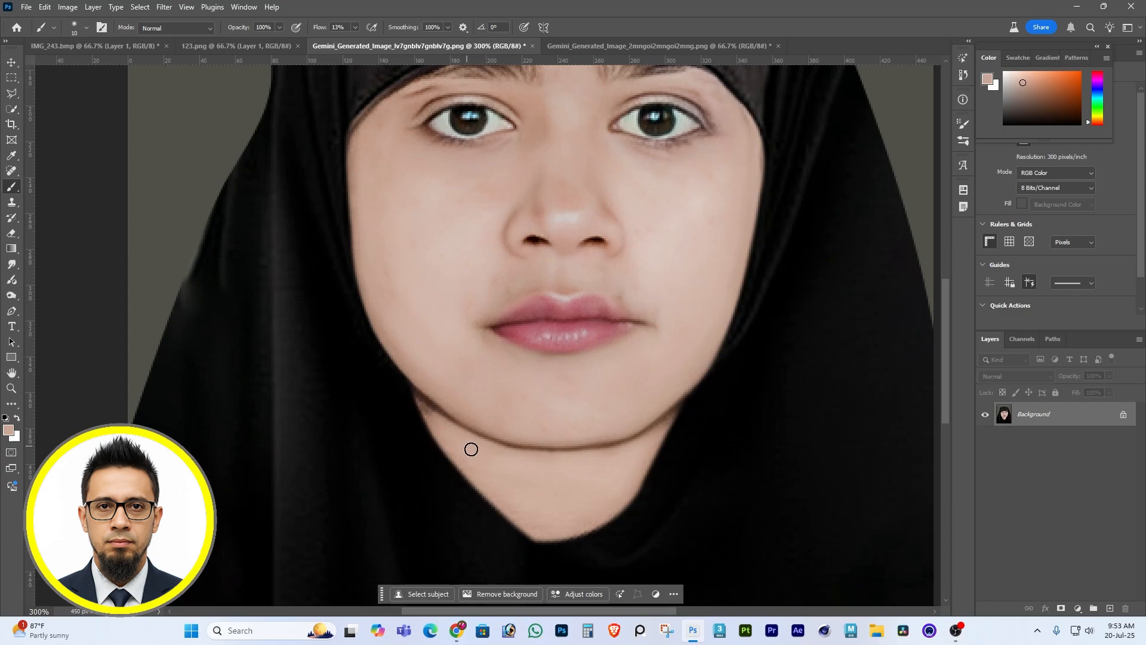
left_click(635, 393, "alt")
left_click(631, 299, "alt")
key("s")
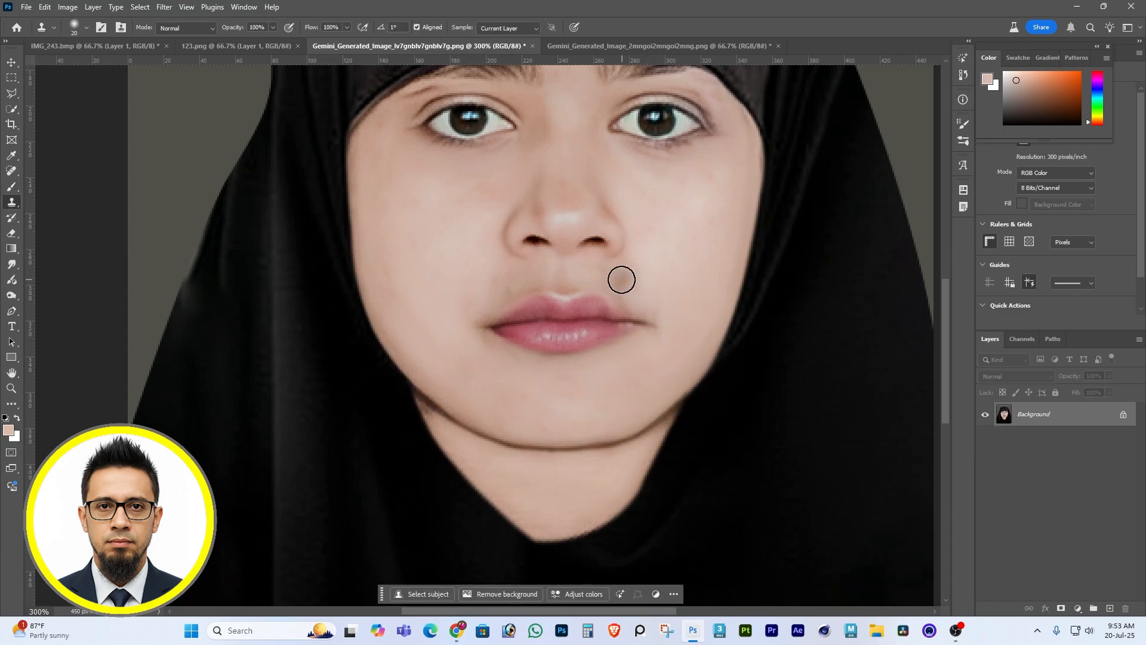
key("bracketleft")
key("bracketleft")
key("bracketleft")
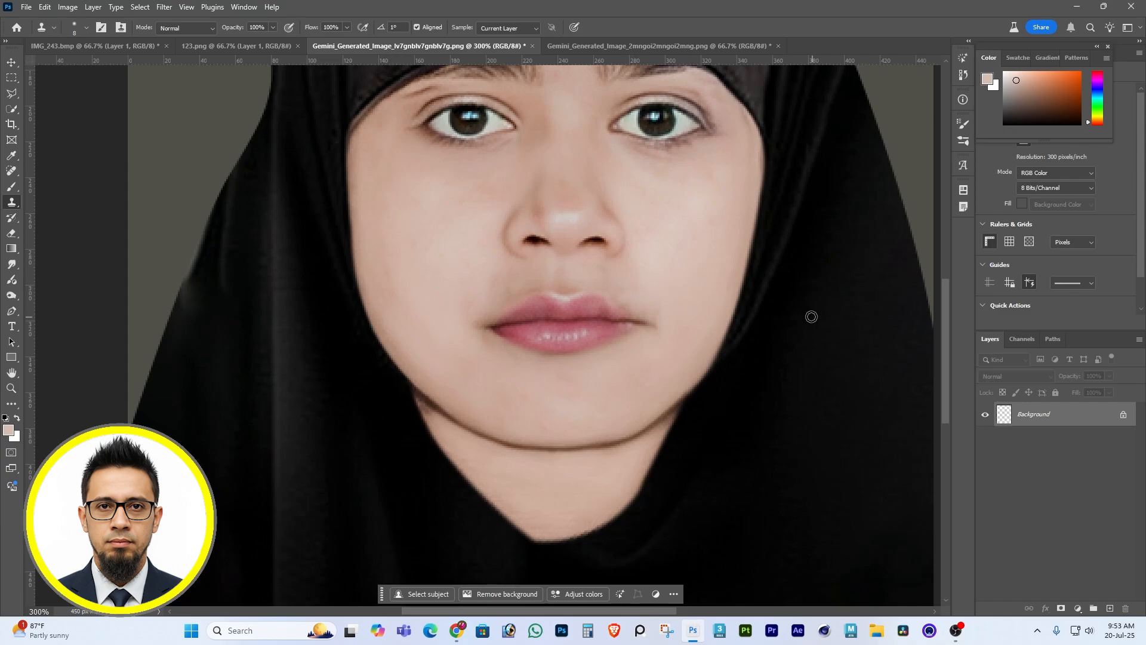
key("b")
left_click(636, 308, "alt")
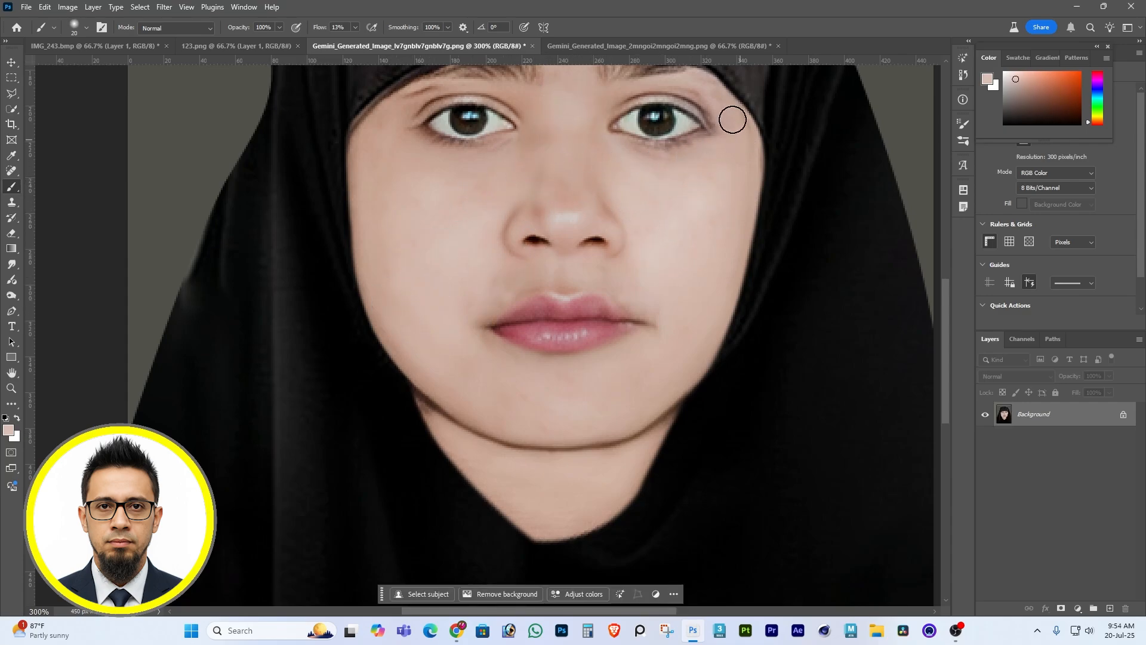
Even out the cheek below the eye and the dark patch under the jaw with sampled skin tones.
left_click_drag(732, 191, 709, 256)
scroll(709, 255, "down", 1)
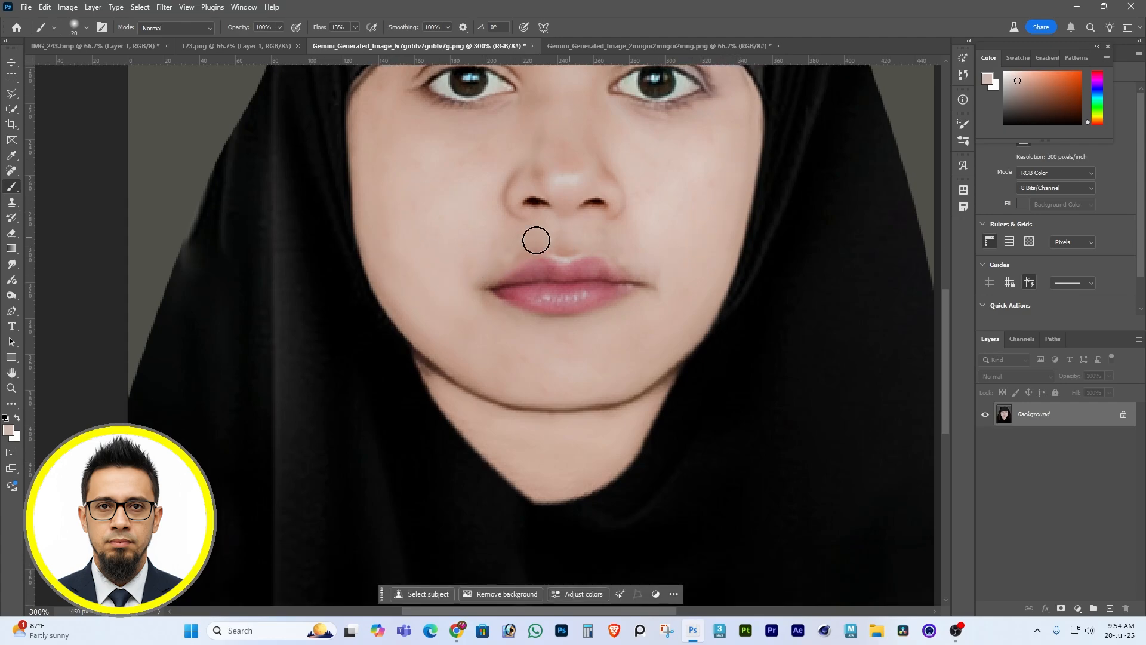
left_click(459, 405, "alt")
key("bracketleft")
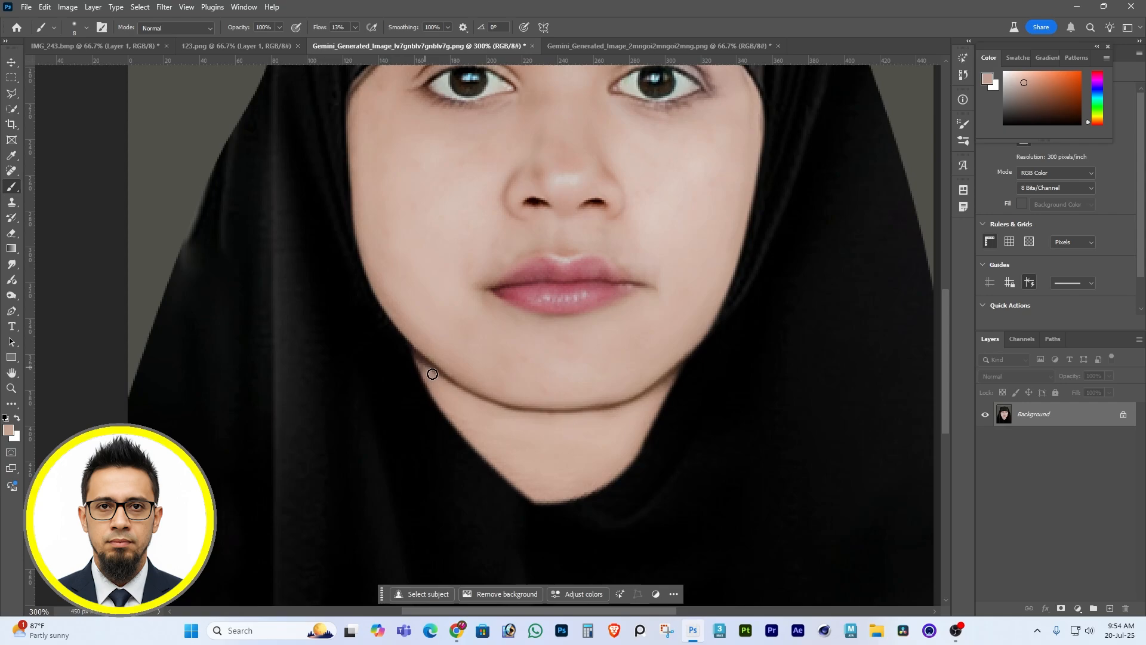
Move the contextual task bar clear of the portrait's lower edge and check the whole retouched image.
key("z")
left_click(579, 335, "alt")
left_click(579, 336, "alt")
left_click(579, 335, "alt")
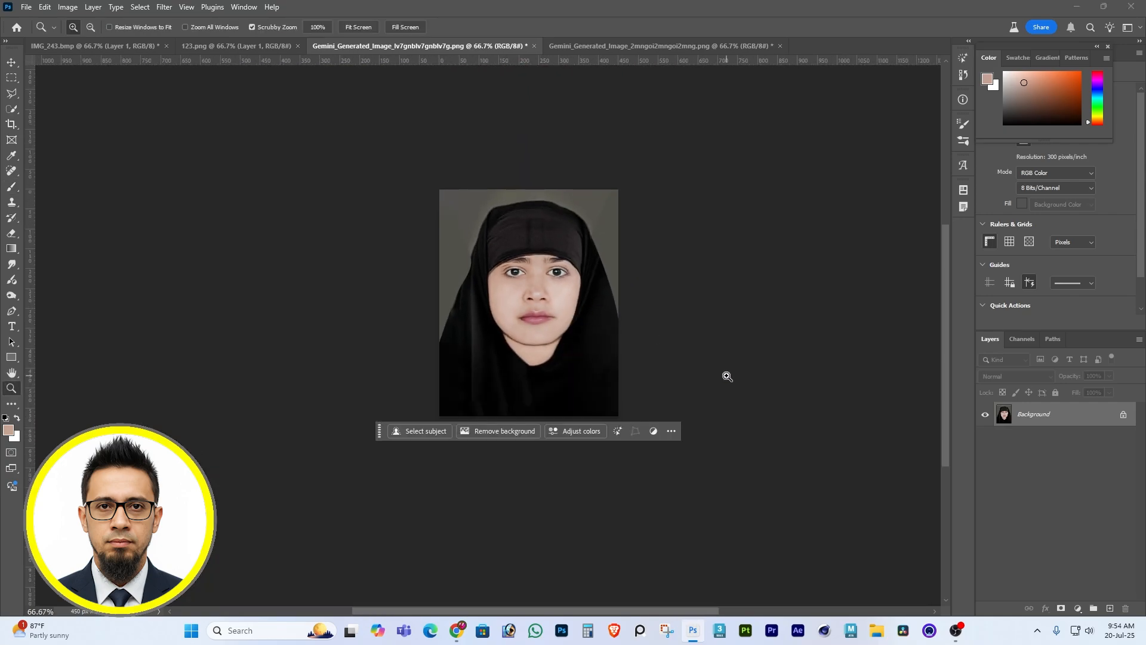
left_click_drag(377, 440, 374, 500)
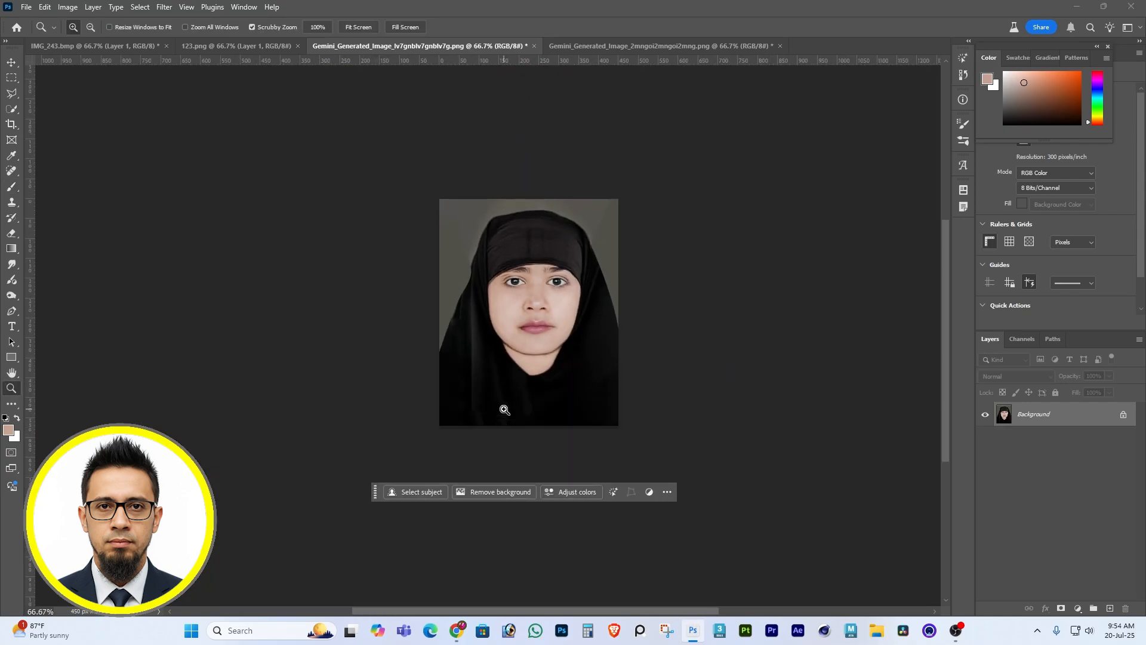
left_click(530, 384)
scroll(532, 384, "up", 1)
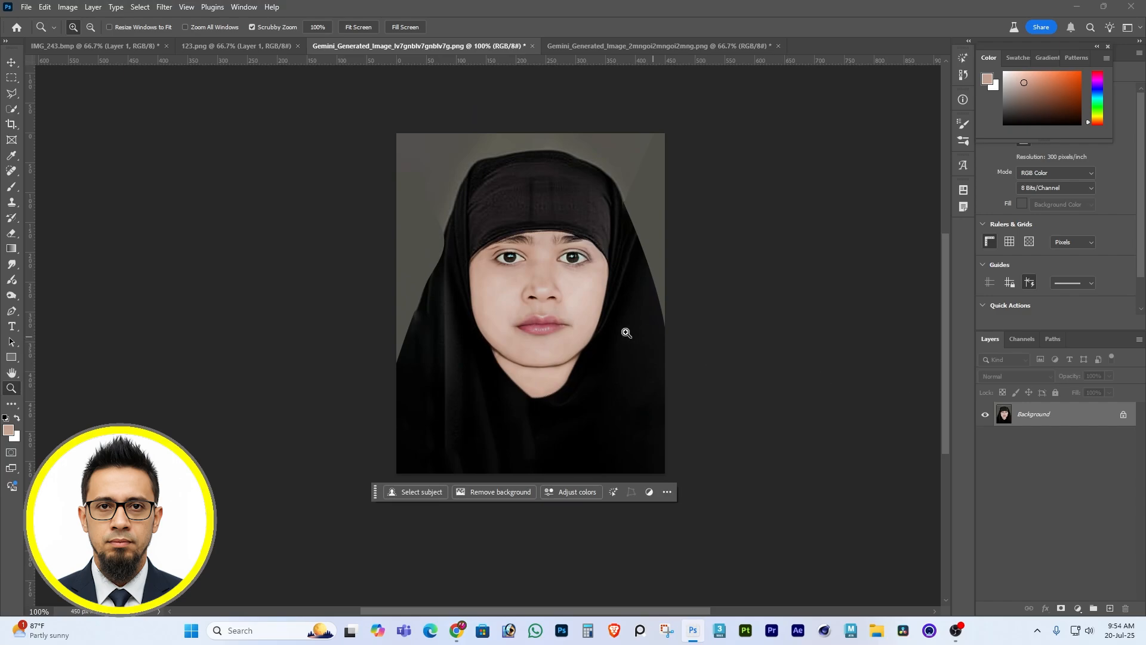
key("p")
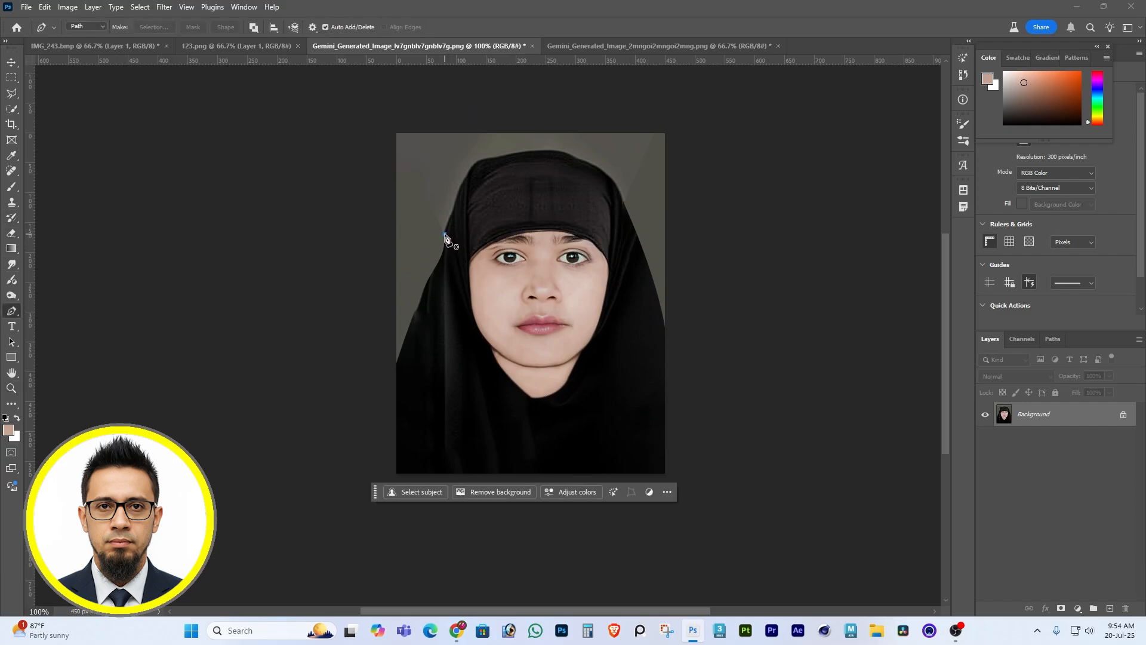
left_click(445, 234)
left_click(461, 181)
left_click(470, 120)
mouse_move(417, 137)
left_mouse_down()
mouse_move(413, 148)
mouse_move(438, 149)
mouse_move(537, 113)
mouse_move(596, 120)
mouse_move(656, 160)
left_mouse_up()
key("ctrl+z")
key("ctrl+z")
key("ctrl+z")
key("ctrl+z")
key("ctrl+z")
Select the entire backdrop with the Quick Selection tool, fill it with a grey sampled from it, and deselect.
left_click(13, 107)
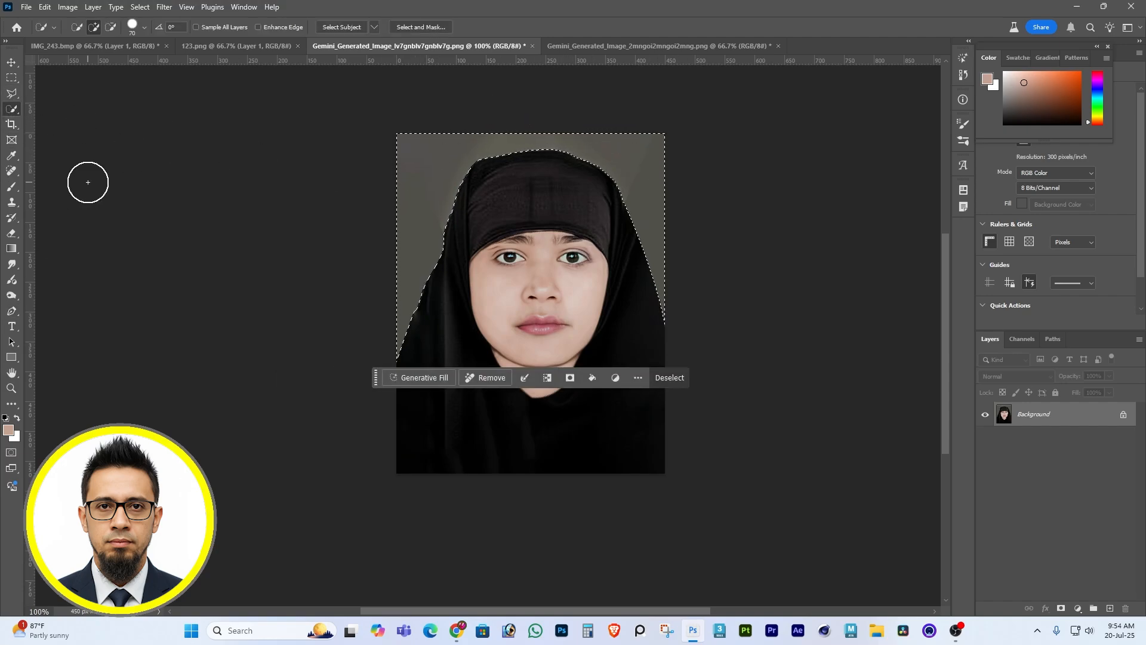
key("i")
left_click(417, 198)
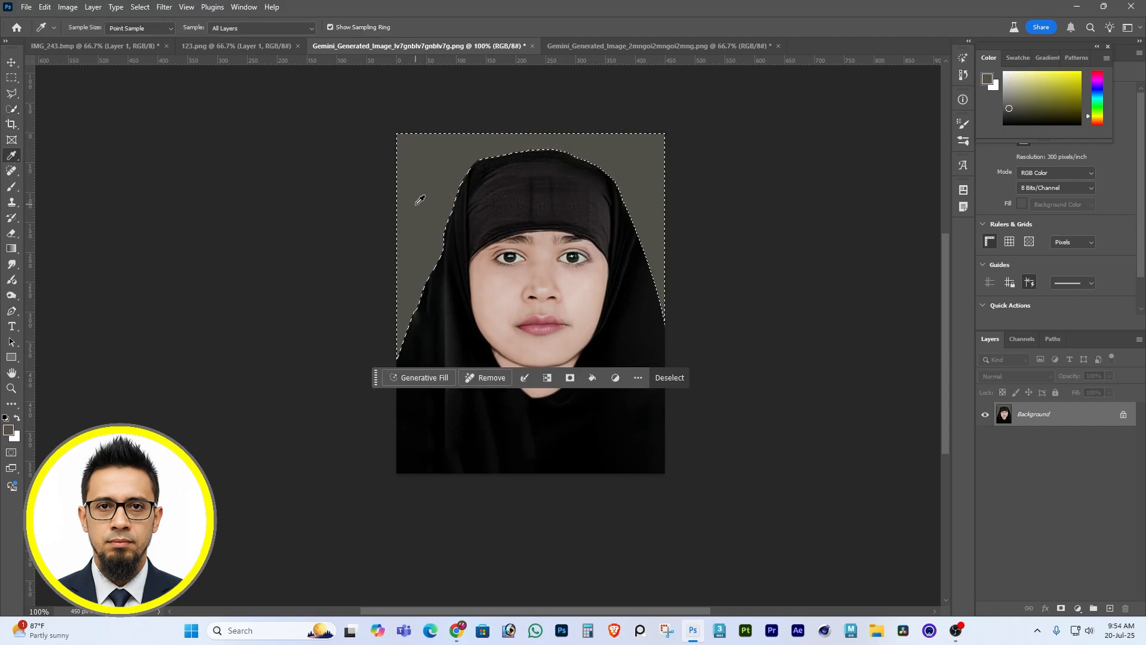
key("ctrl+d")
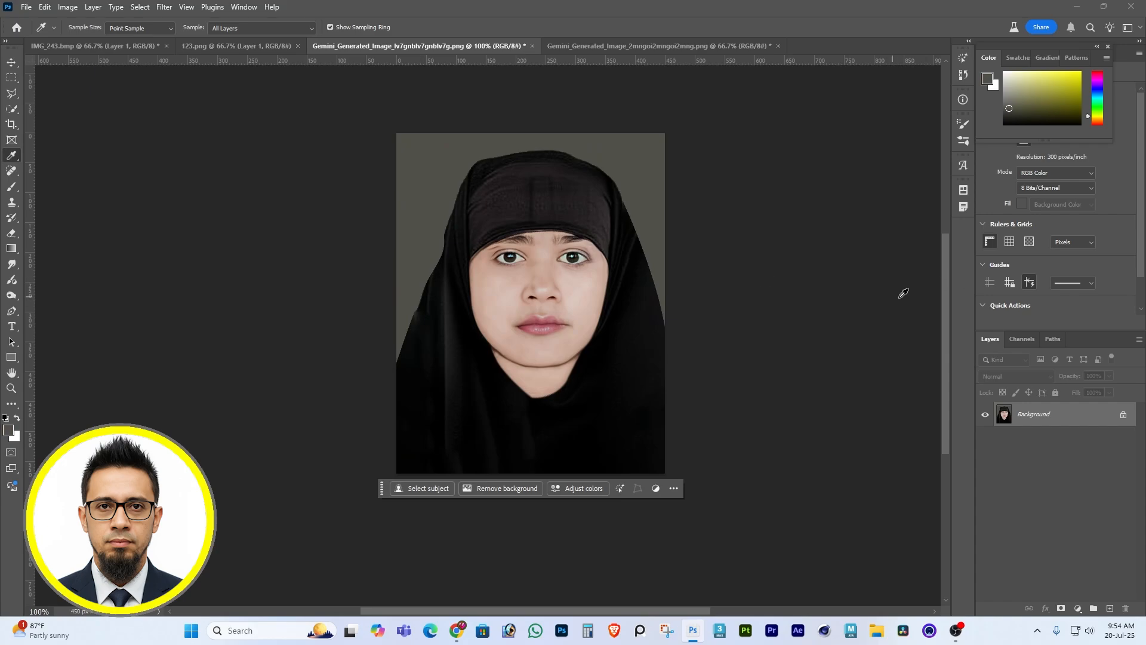
Soften the headscarf's outer edge against the grey backdrop with the Blur tool at 50% strength.
right_click(11, 264)
left_click(83, 263)
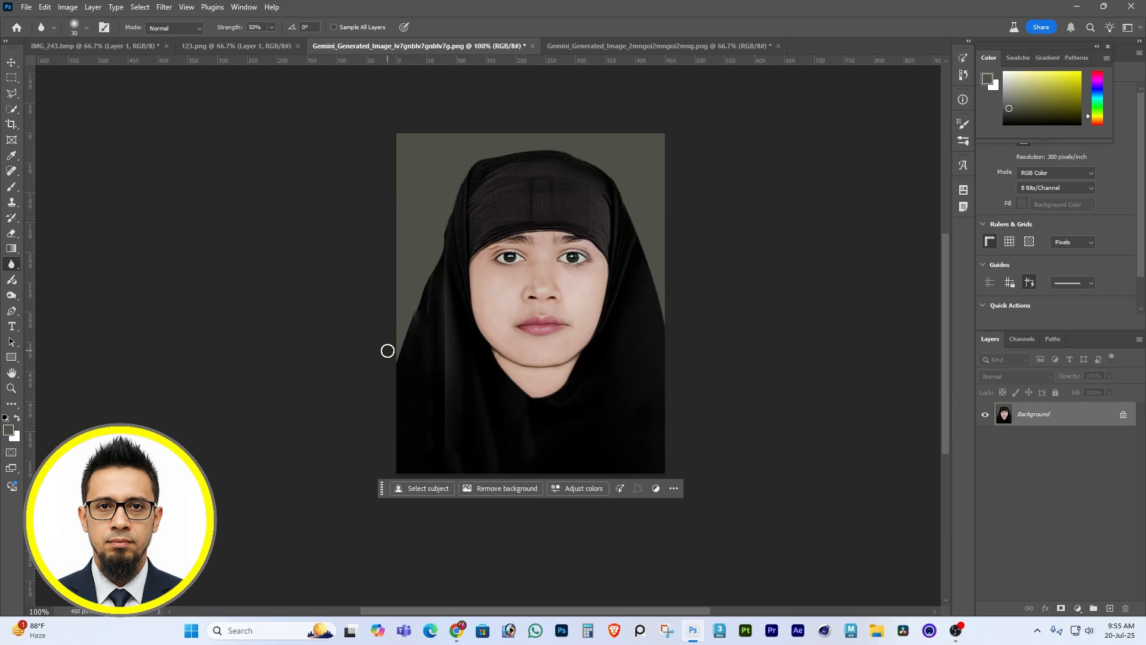
scroll(865, 325, "down", 3)
scroll(852, 320, "up", 2)
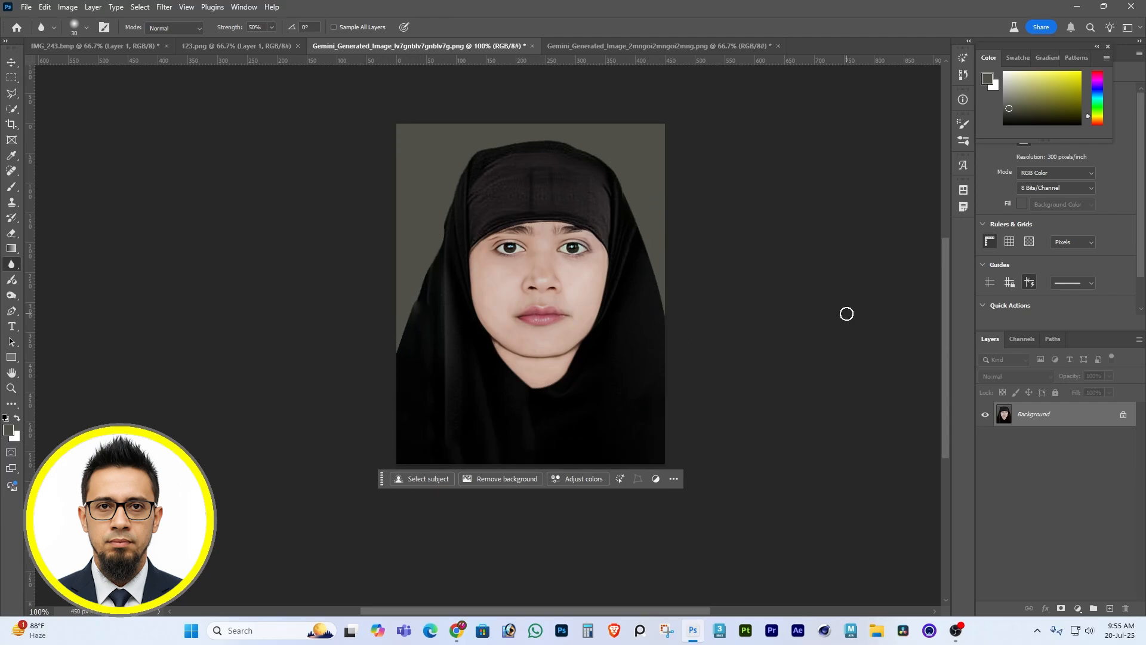